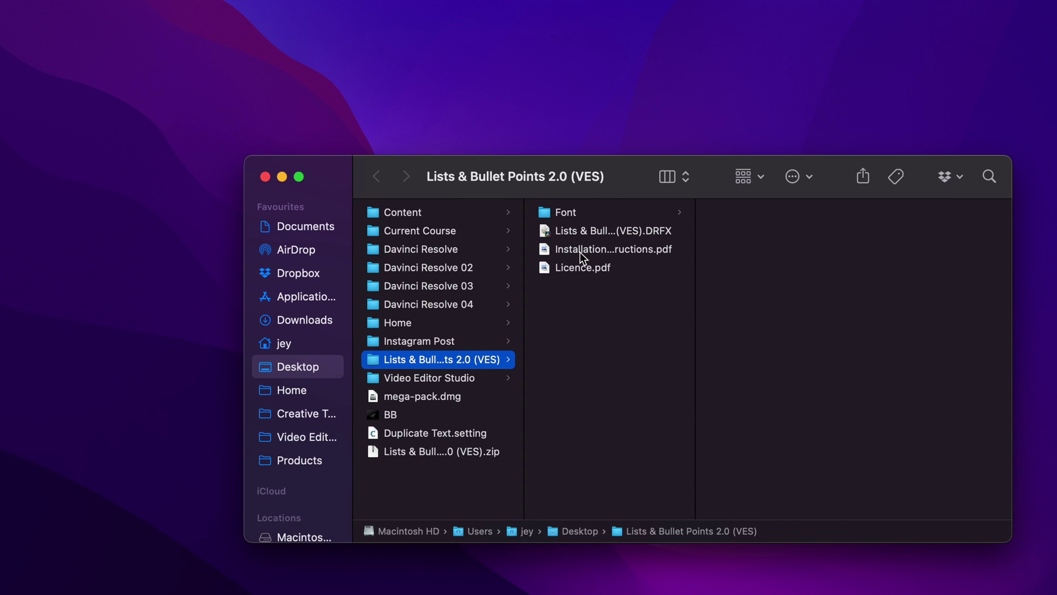
# Preview Licence.pdf and Installation Instructions.pdf, then select all 18 Poppins fonts in the Font folder
pyautogui.click(576, 268)
pyautogui.click(575, 249)
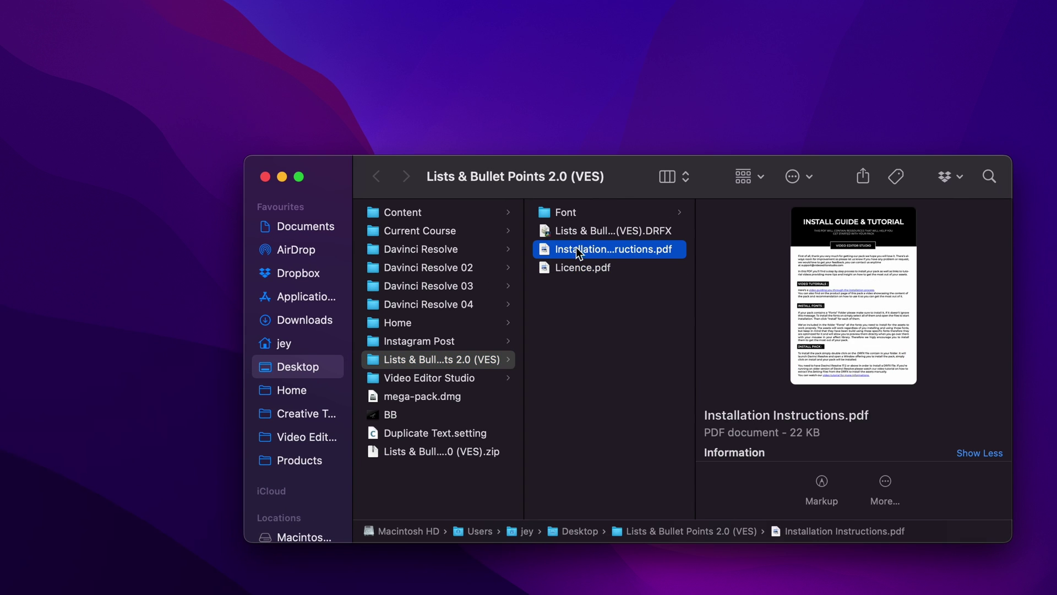
pyautogui.click(578, 233)
pyautogui.click(577, 213)
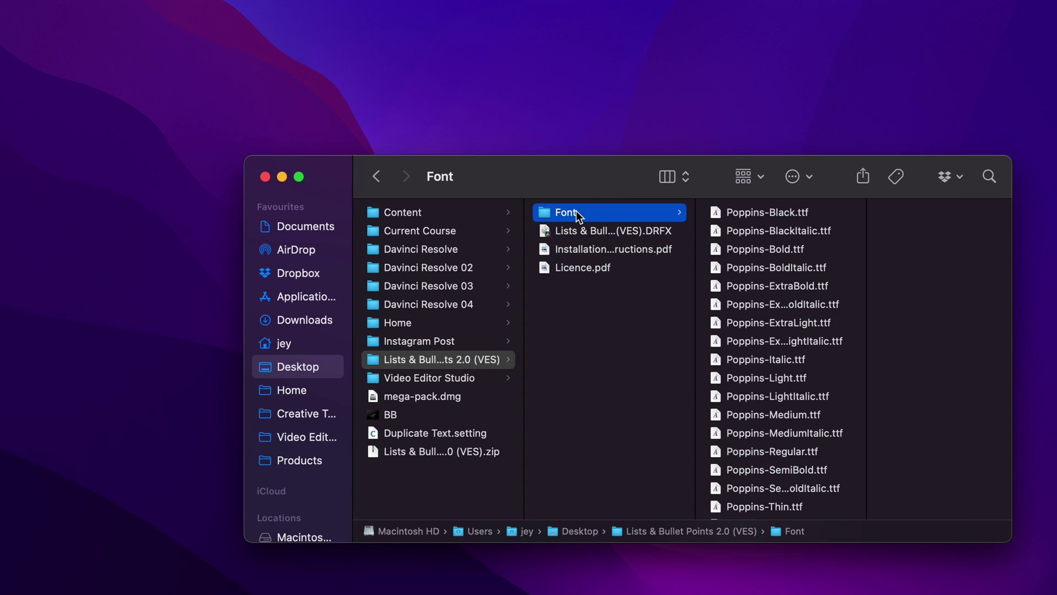
pyautogui.click(758, 214)
pyautogui.scroll(-1, 766, 393)
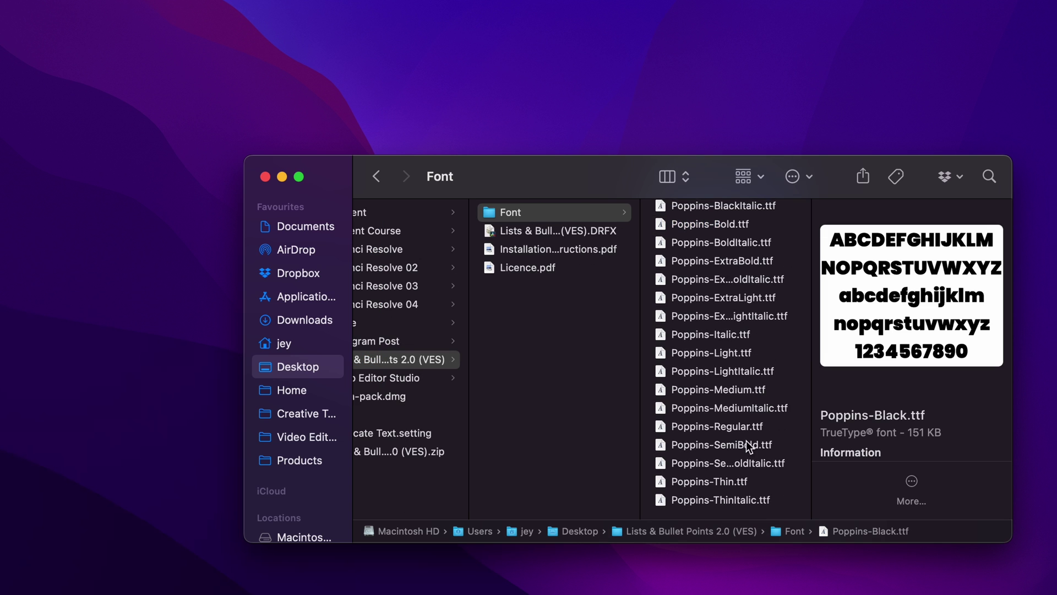
pyautogui.keyDown('shift'); pyautogui.click(720, 503); pyautogui.keyUp('shift')
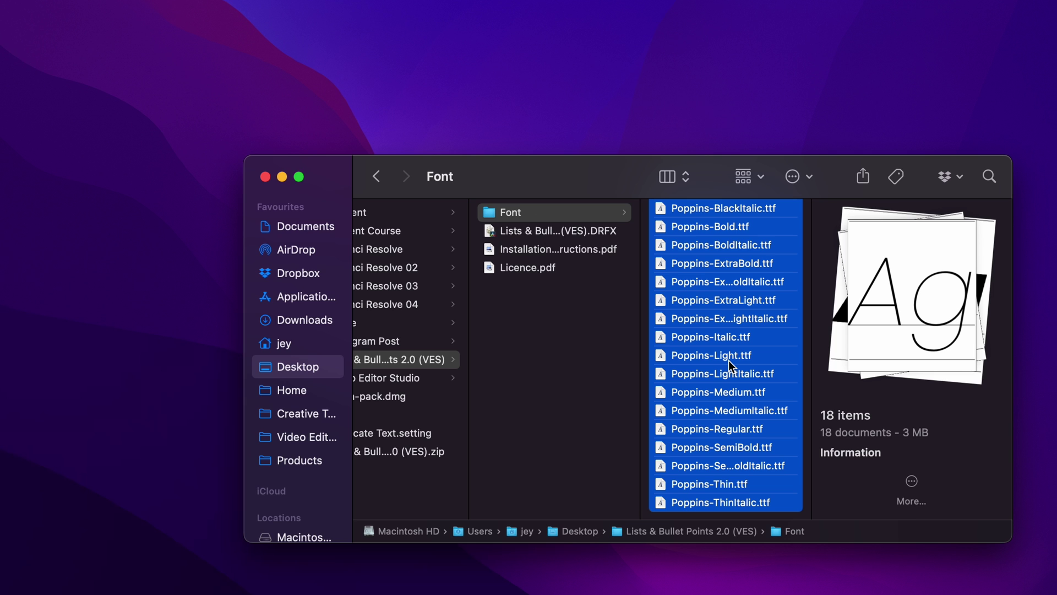
# Install the Lists & Bullet Points 2.0 (VES) .DRFX bundle, then open Untitled Project on the Edit page
pyautogui.click(588, 230)
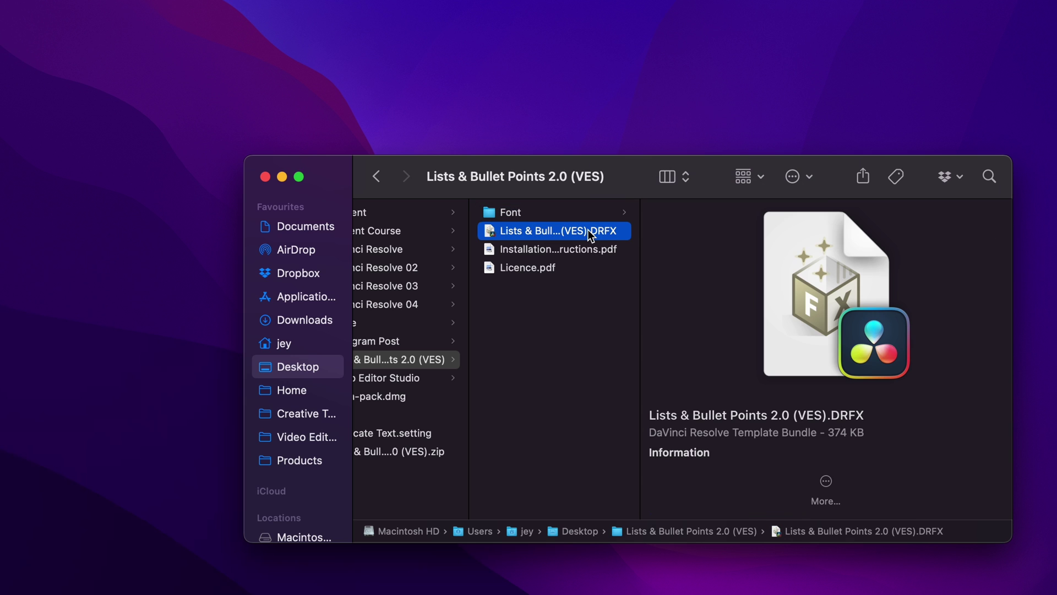
pyautogui.doubleClick(597, 229)
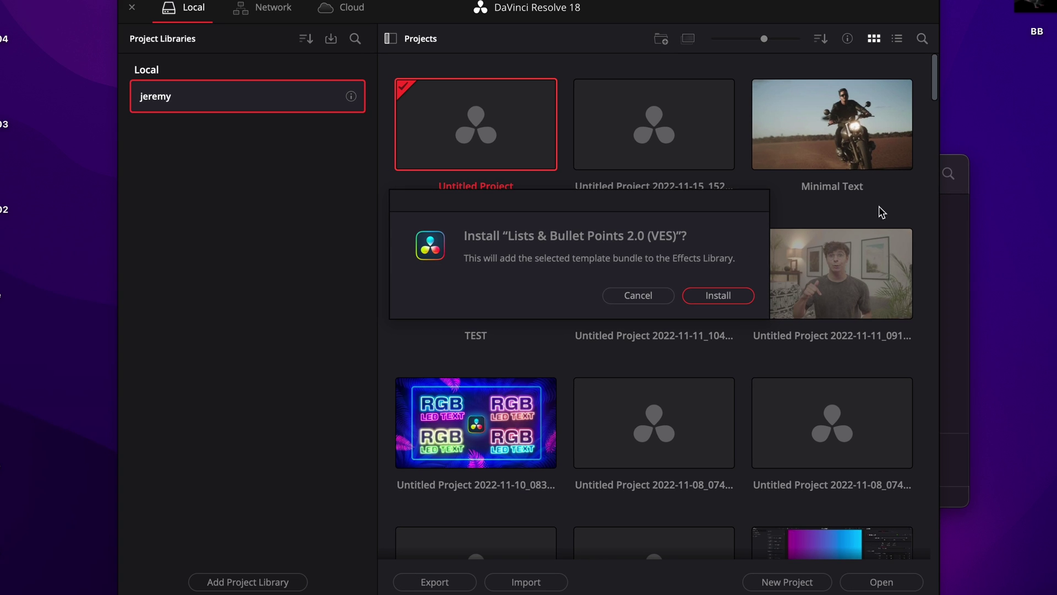
pyautogui.click(732, 295)
pyautogui.doubleClick(461, 137)
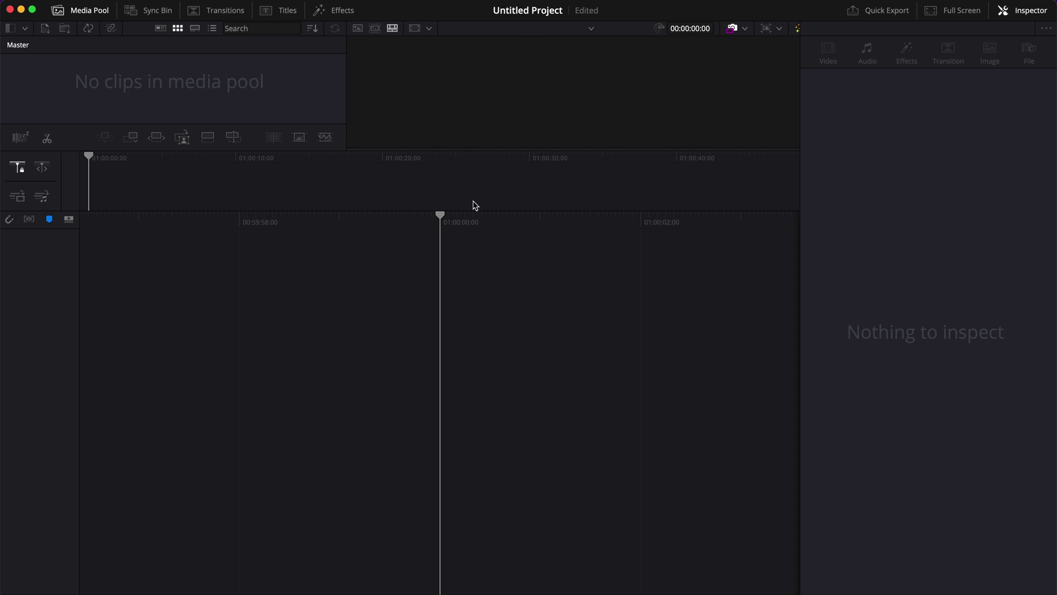
pyautogui.hotkey('shift', '4')
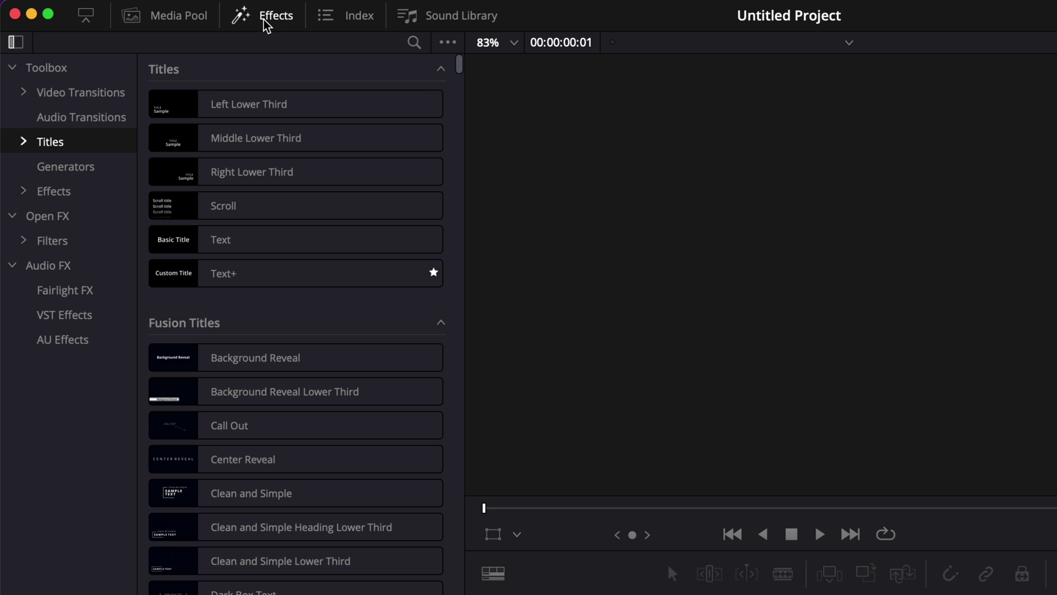
# Expand Titles and the List & Bullet Point Pack to list its Bullet Point and List templates
pyautogui.click(24, 142)
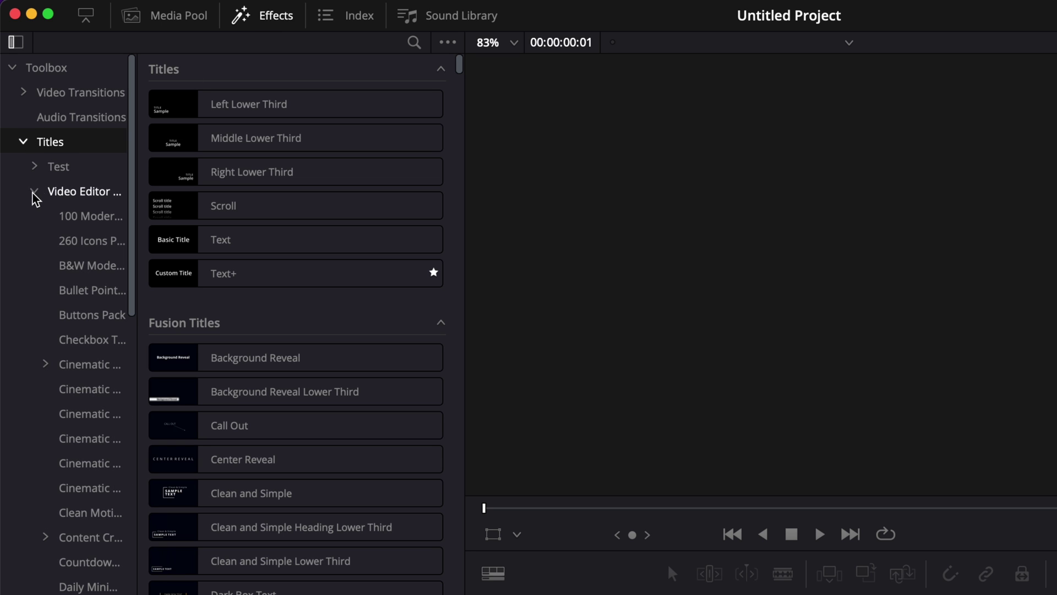
pyautogui.scroll(-15, 36, 468)
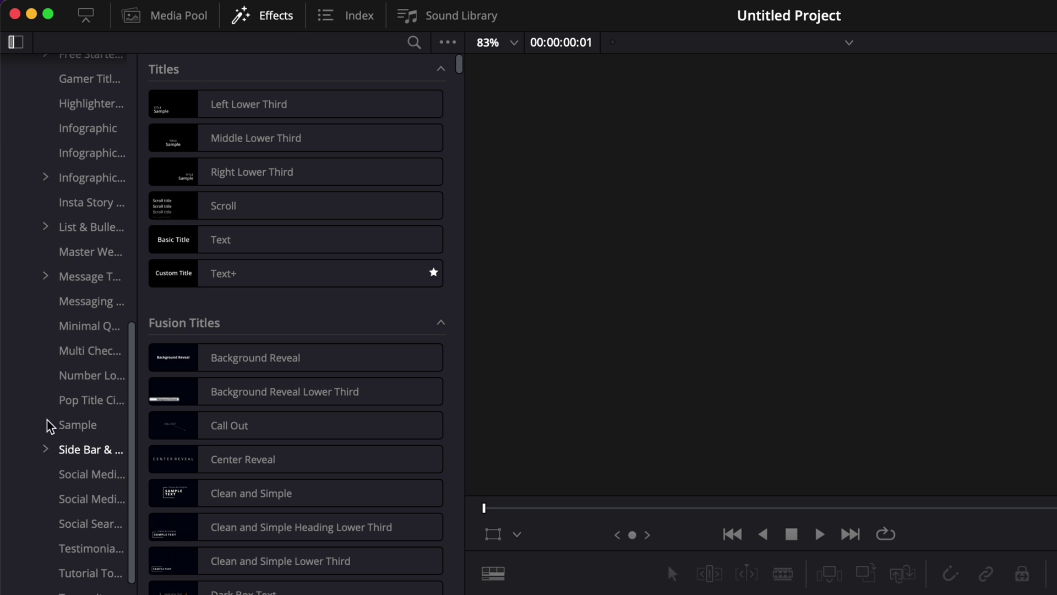
pyautogui.click(67, 228)
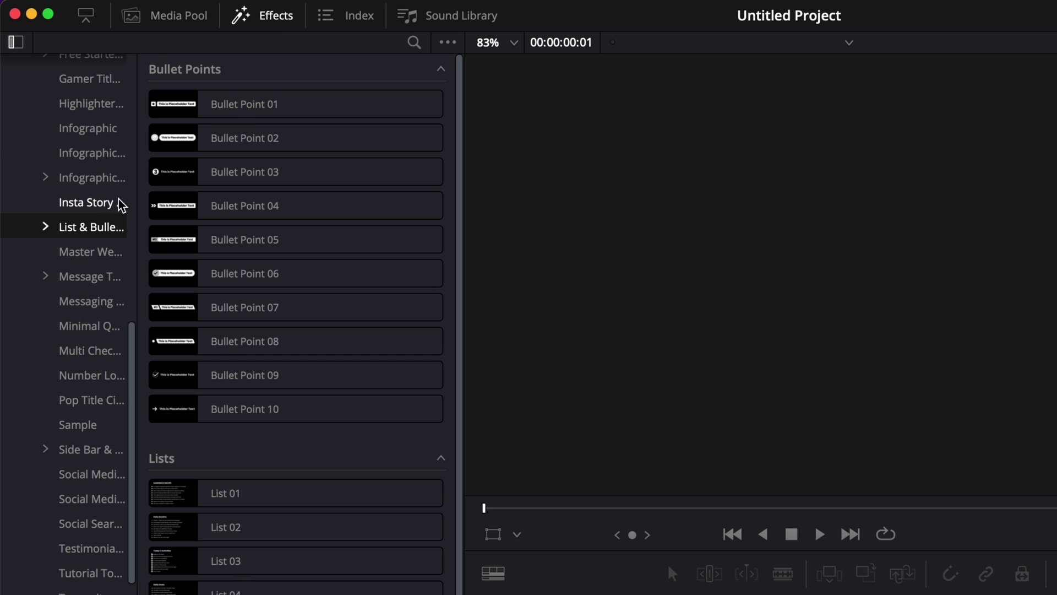
pyautogui.click(43, 227)
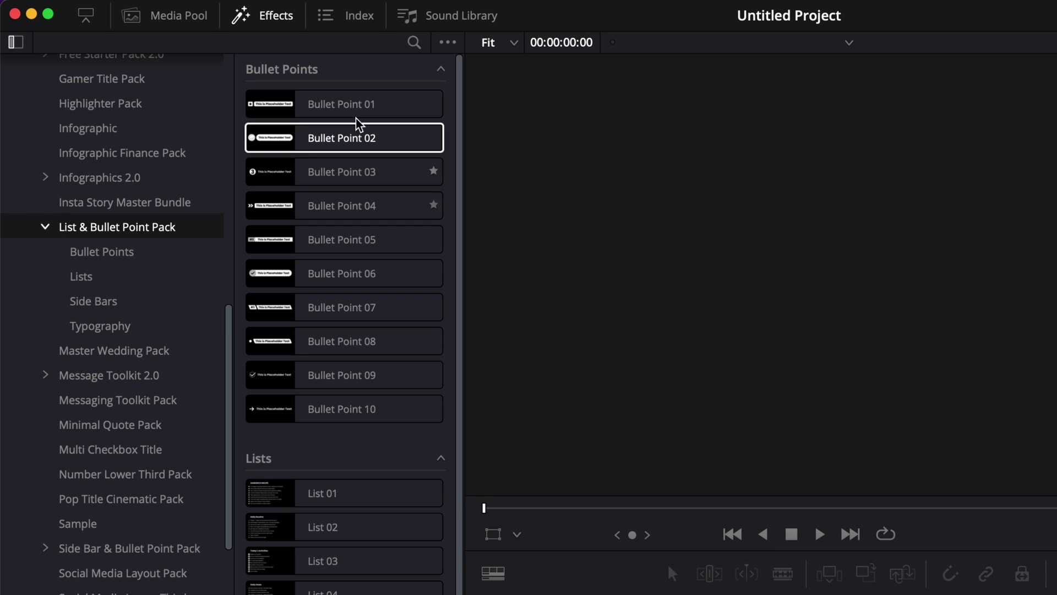
pyautogui.moveTo(309, 104)
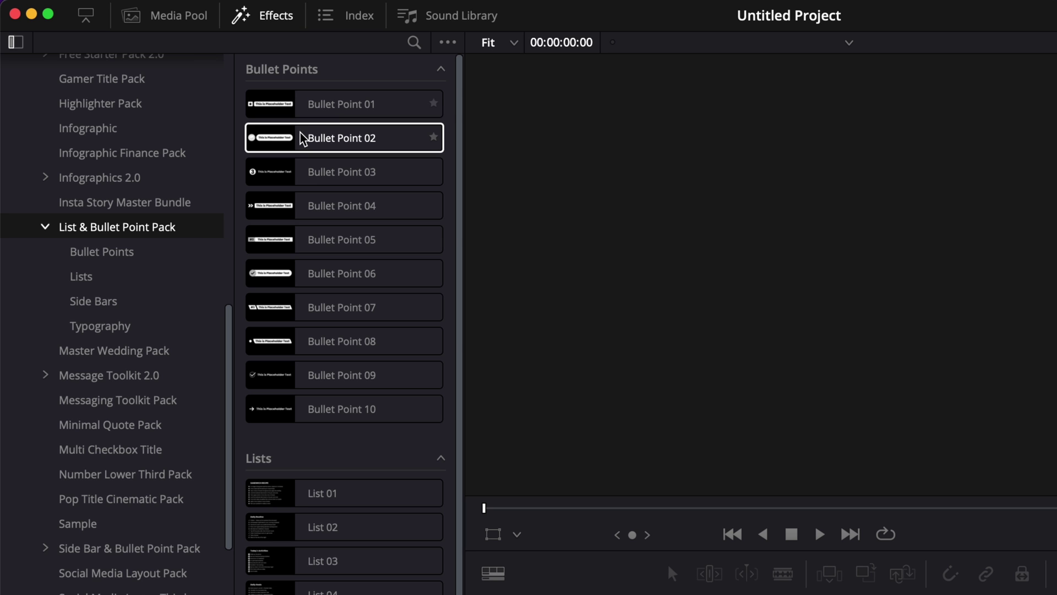
pyautogui.moveTo(311, 138)
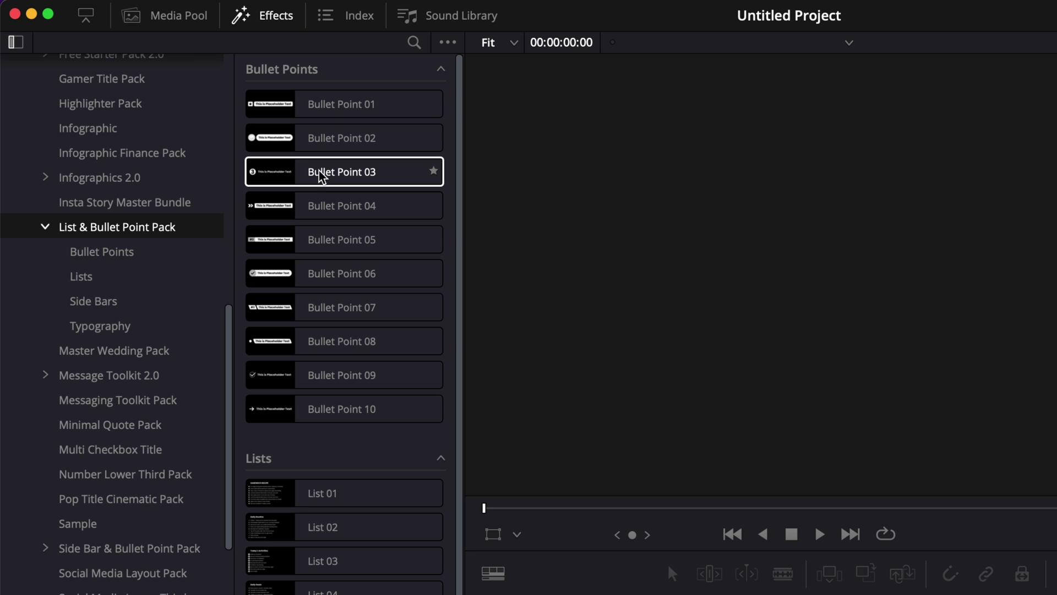
pyautogui.moveTo(322, 166)
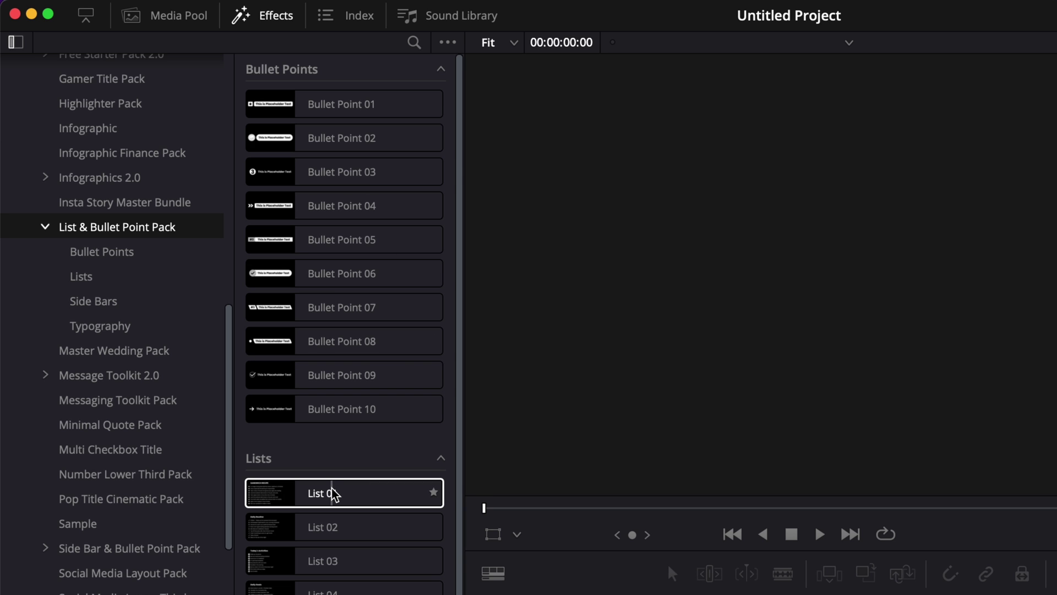
pyautogui.moveTo(333, 494)
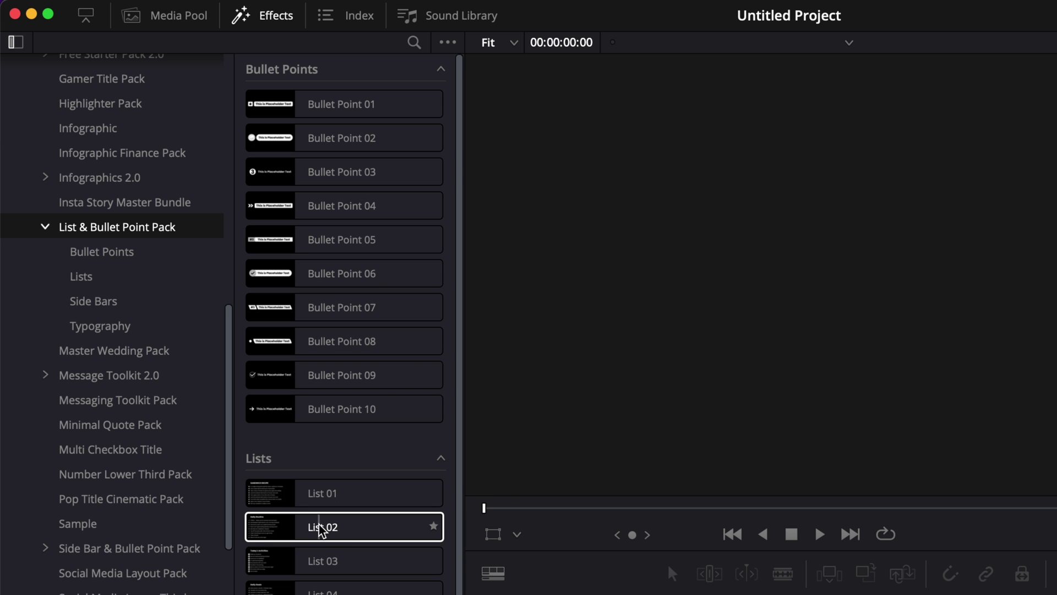
pyautogui.moveTo(321, 529)
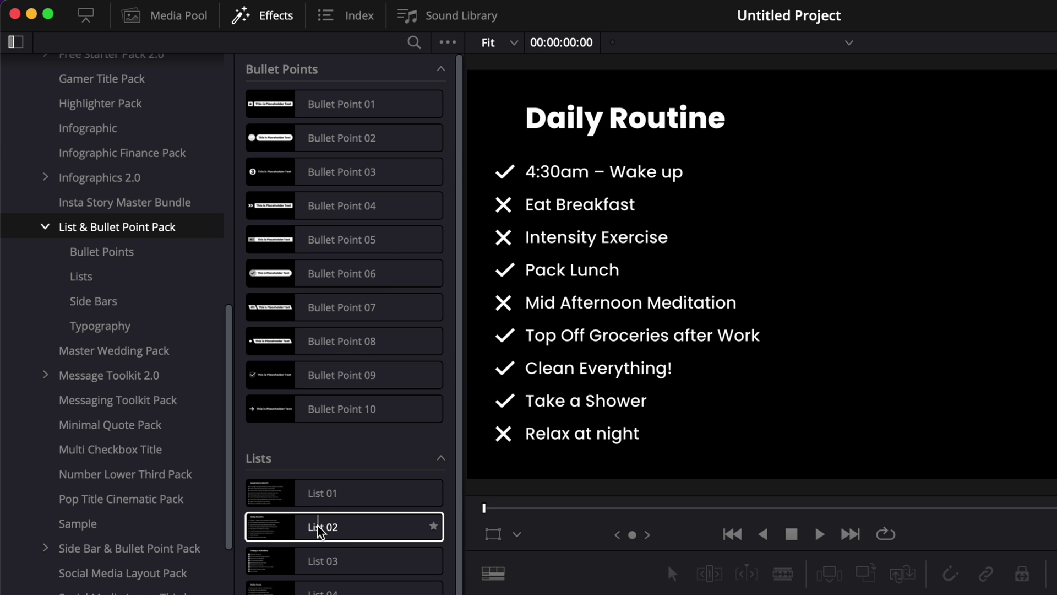
pyautogui.moveTo(309, 561)
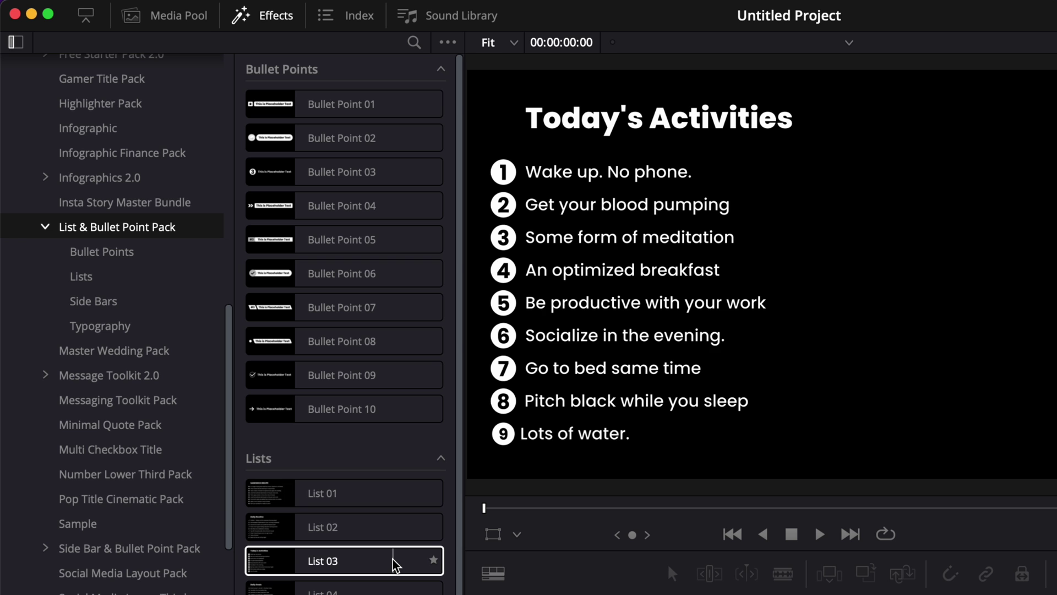
pyautogui.scroll(-5, 394, 564)
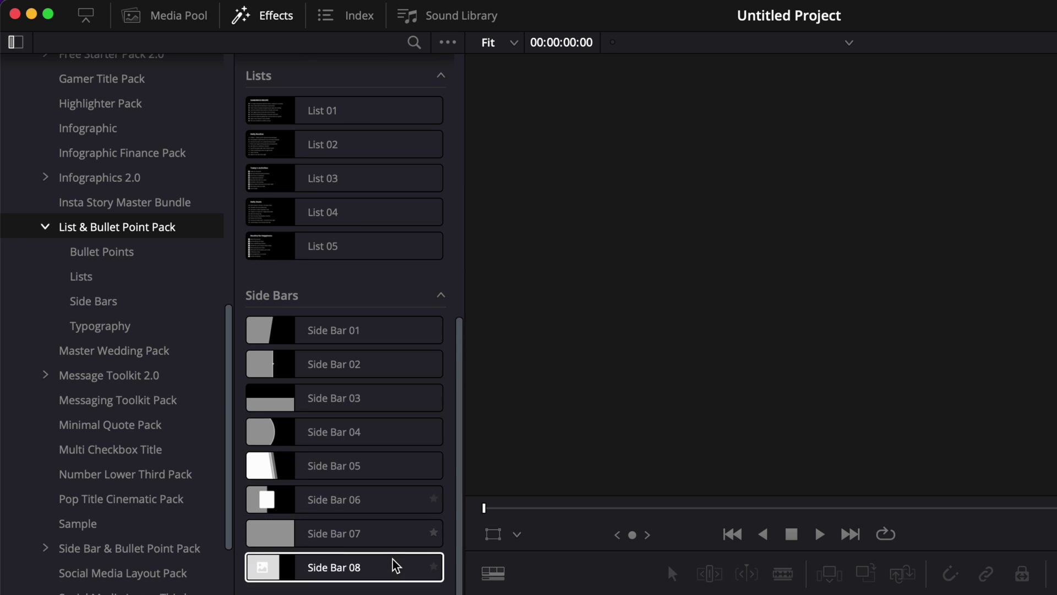
pyautogui.moveTo(271, 338)
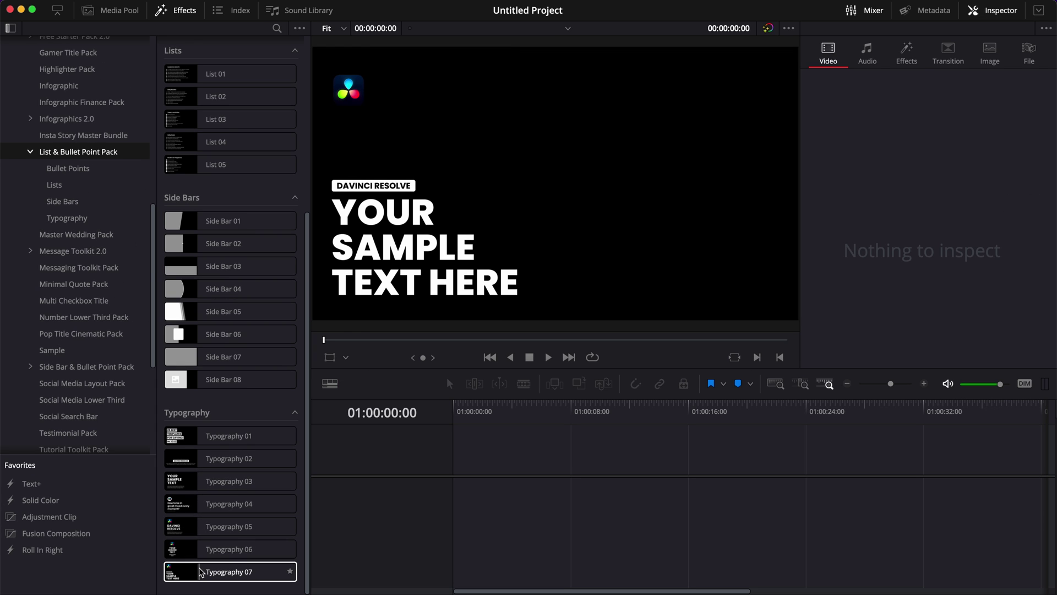
pyautogui.scroll(5, 209, 531)
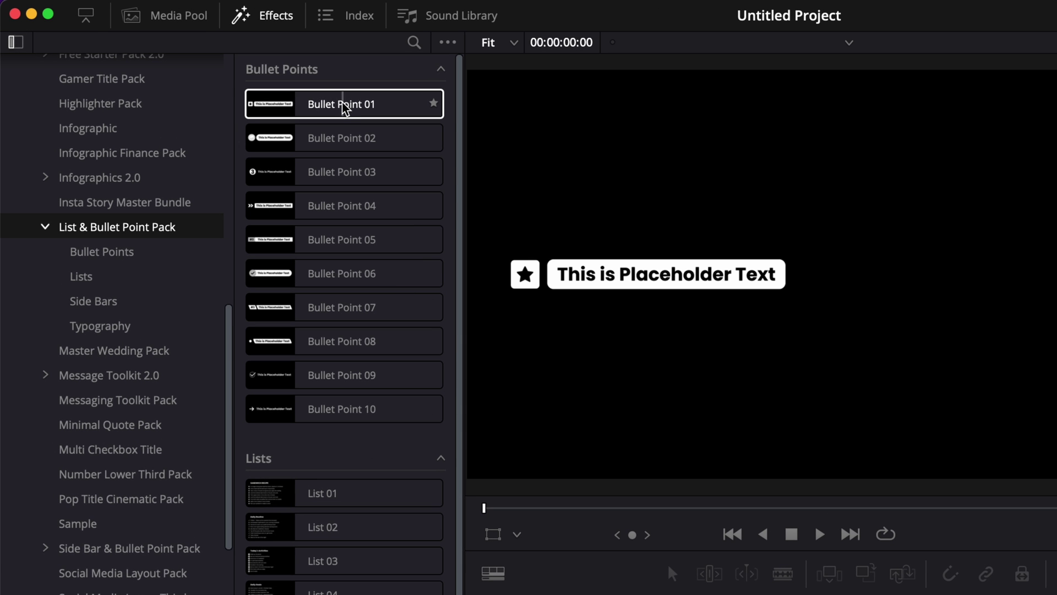
# Place Bullet Point 01 at the start of track V1 and hide the media pool
pyautogui.moveTo(343, 103); pyautogui.dragTo(685, 405)
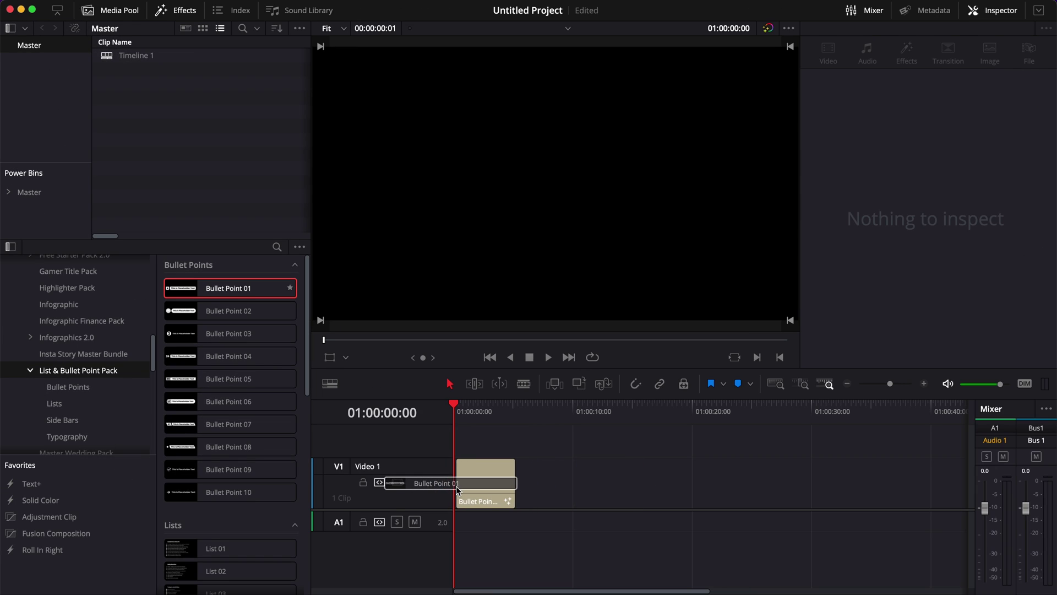
pyautogui.moveTo(457, 490); pyautogui.dragTo(458, 490)
pyautogui.click(111, 15)
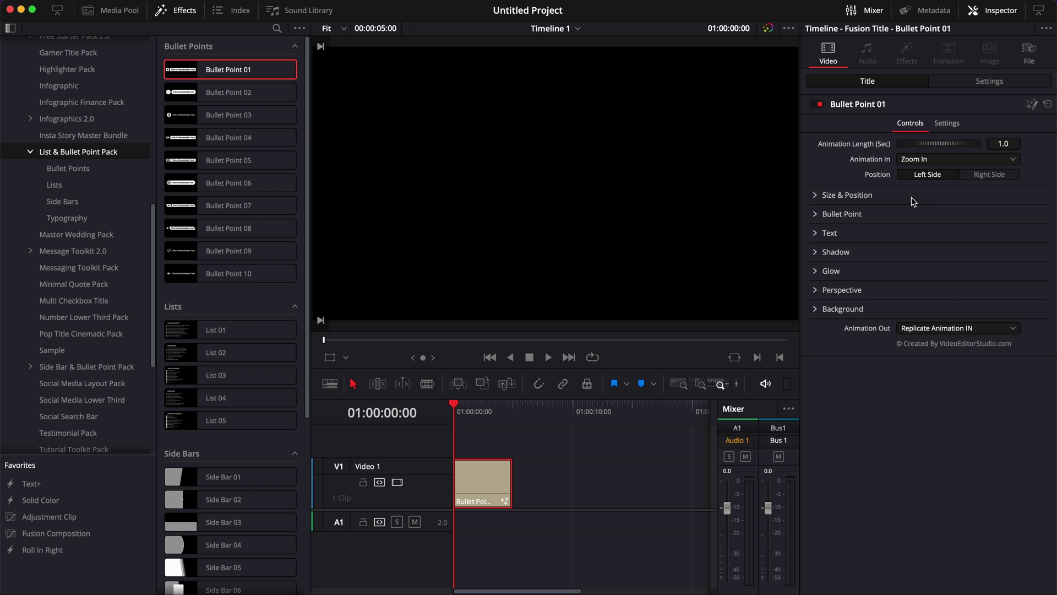
# Extend the Bullet Point 01 clip to about 20 seconds and play back its animation
pyautogui.press('space')
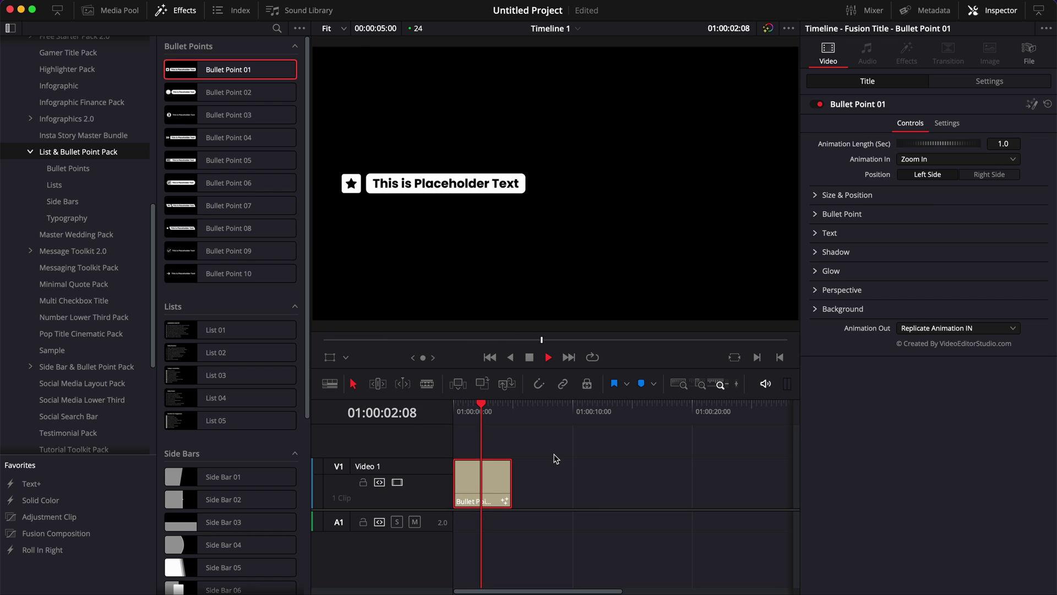
pyautogui.press('space')
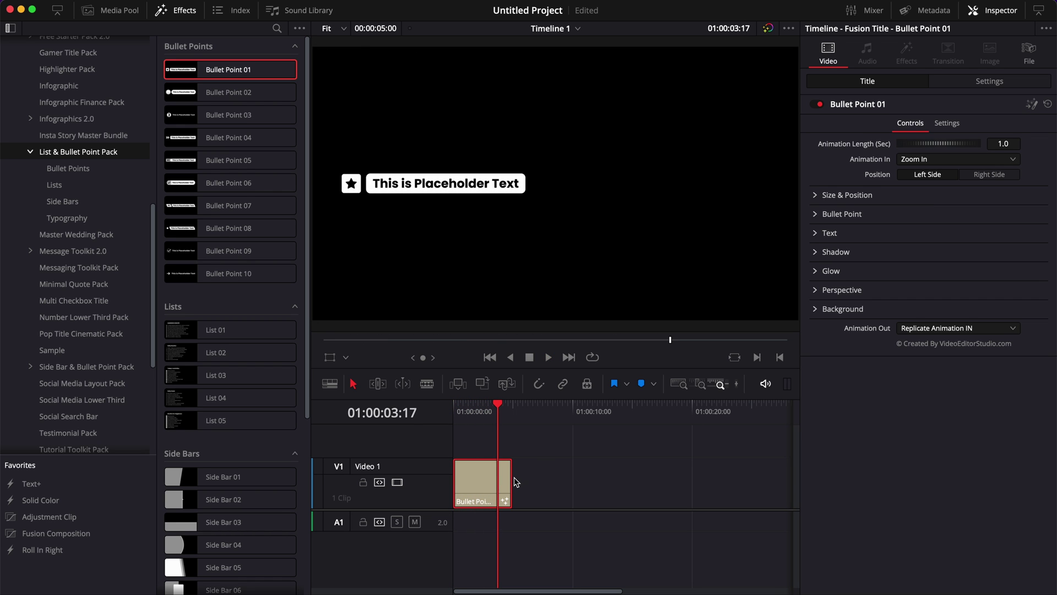
pyautogui.moveTo(512, 482); pyautogui.dragTo(693, 501)
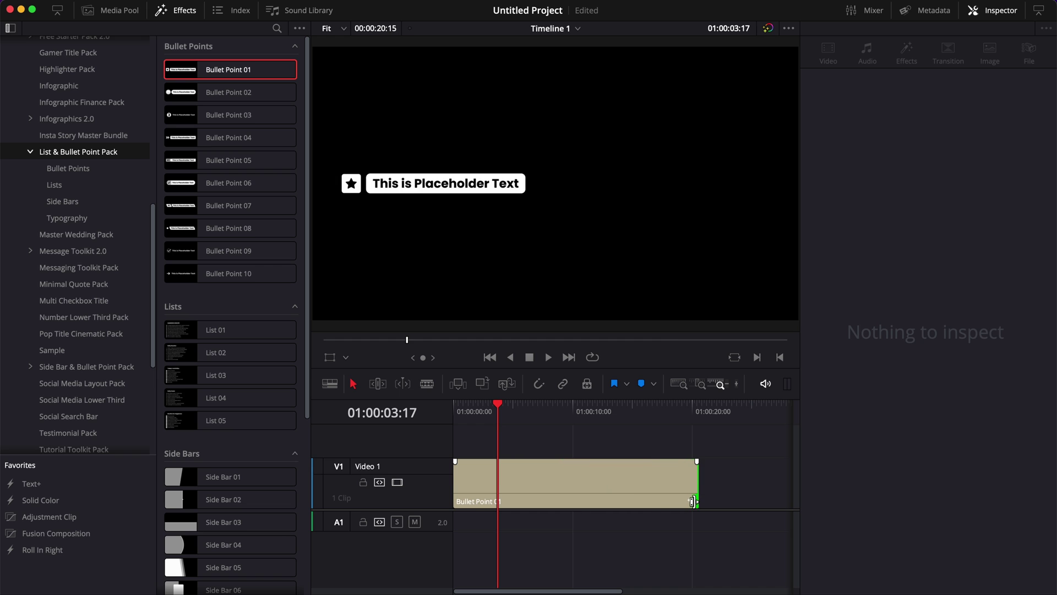
pyautogui.click(446, 410)
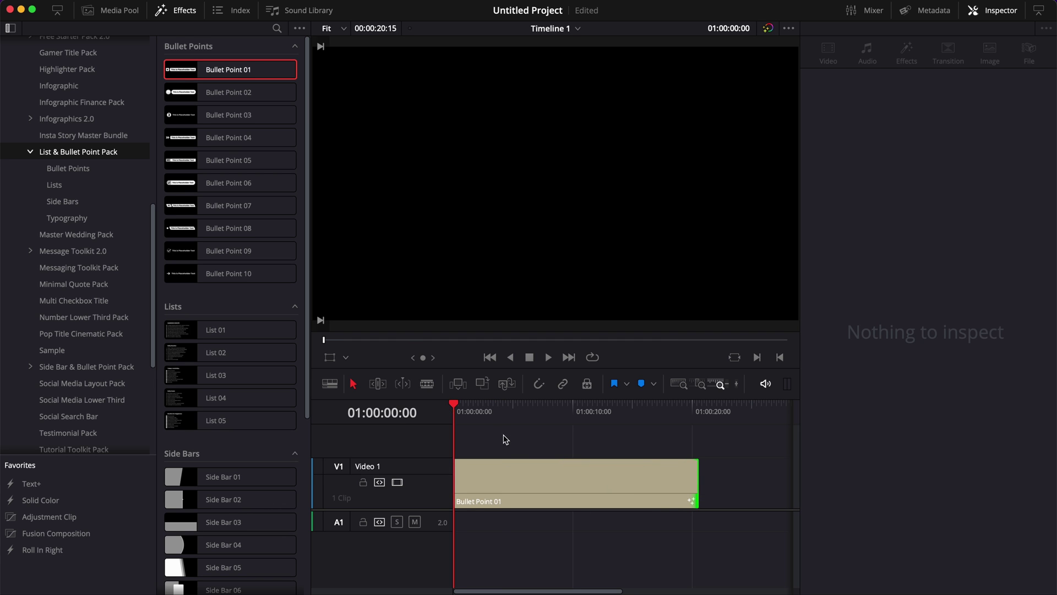
pyautogui.press('space')
pyautogui.click(689, 409)
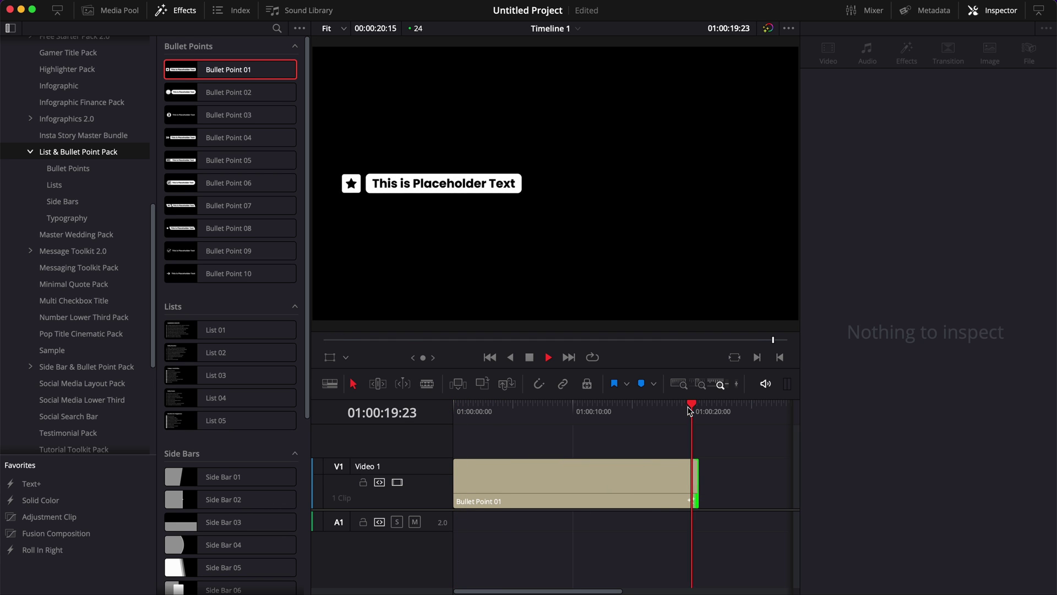
pyautogui.press('space')
# Select the Bullet Point 01 clip and play it from the start
pyautogui.click(502, 479)
pyautogui.click(518, 413)
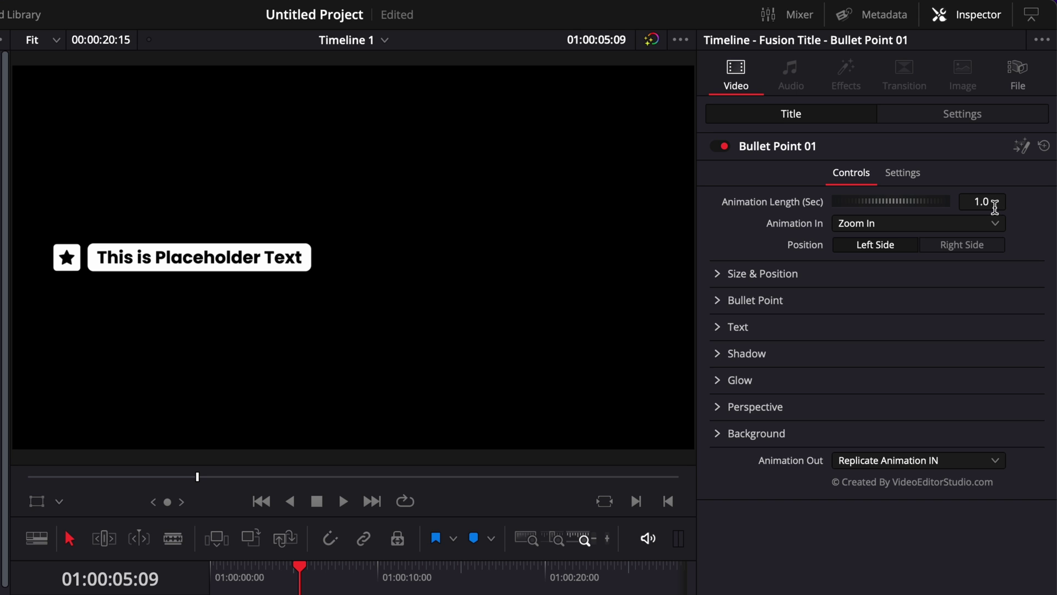
pyautogui.press('Home')
pyautogui.press('space')
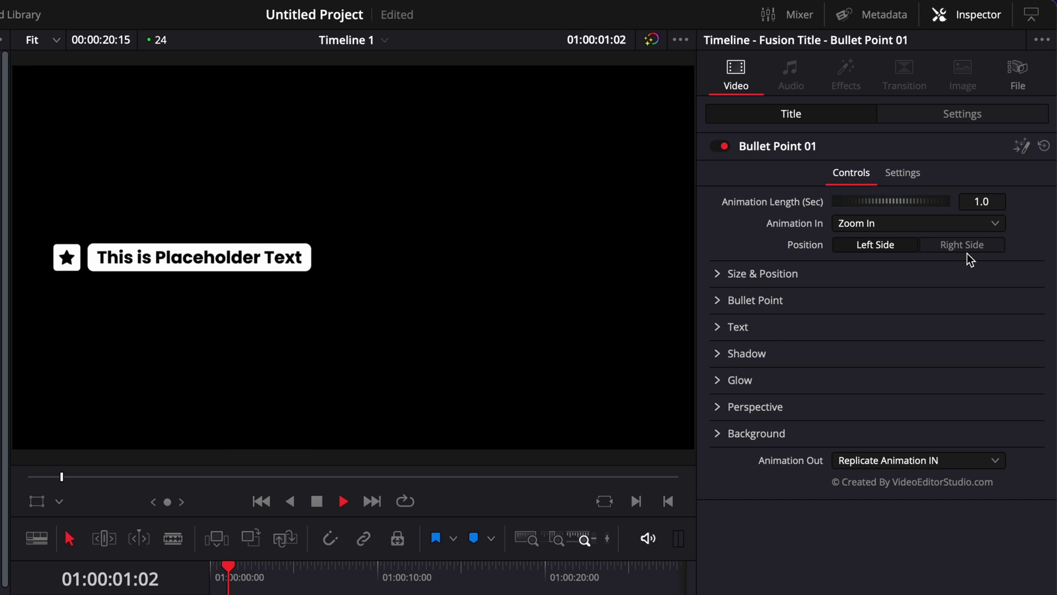
# Preview a 3-second Animation Length, then reset it to 1.0
pyautogui.click(989, 201)
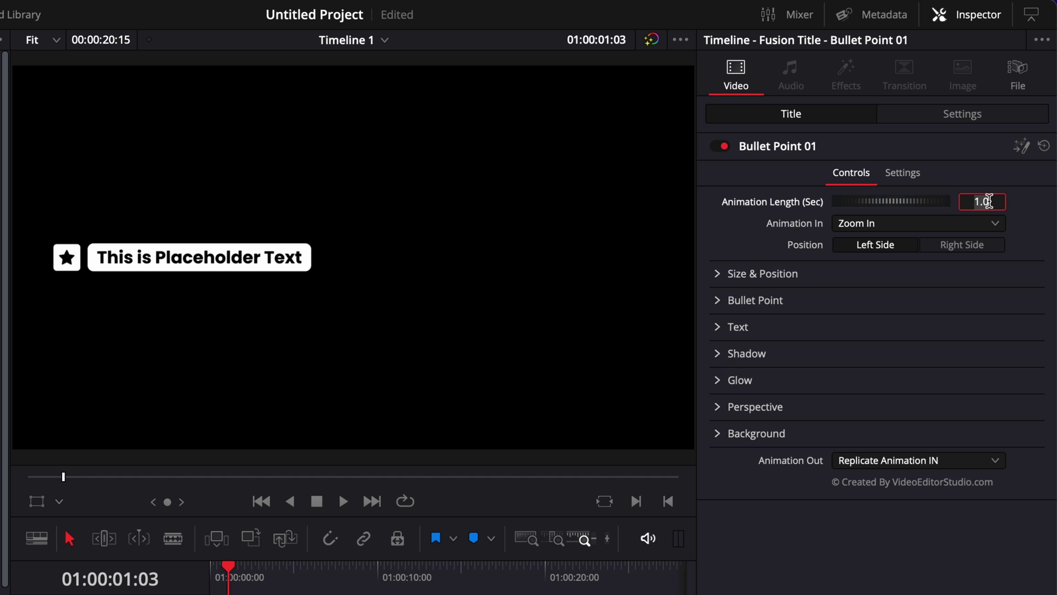
pyautogui.write('3')
pyautogui.press('Return')
pyautogui.press('Home')
pyautogui.press('space')
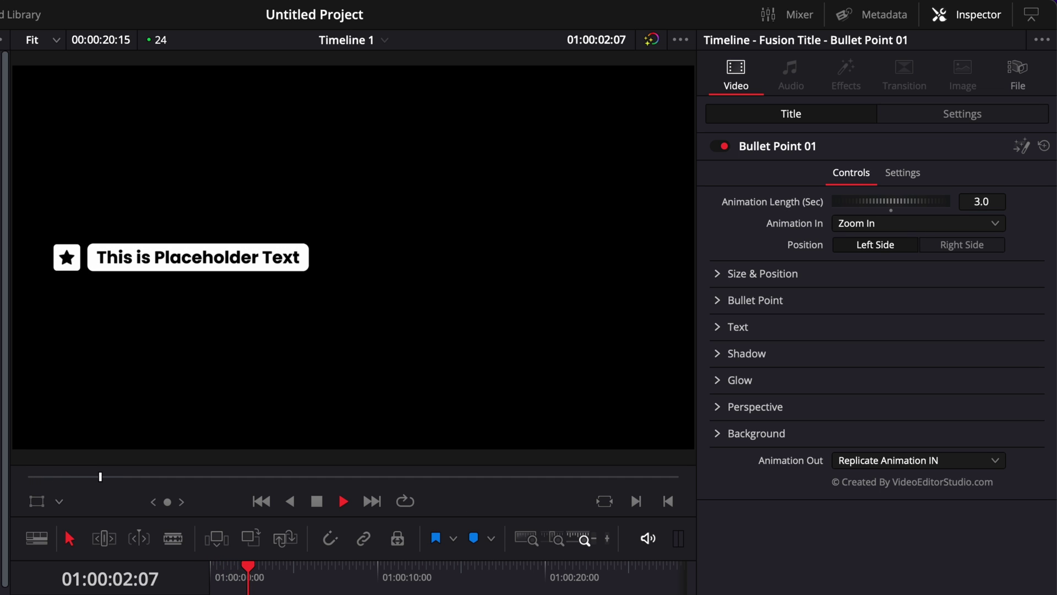
pyautogui.press('space')
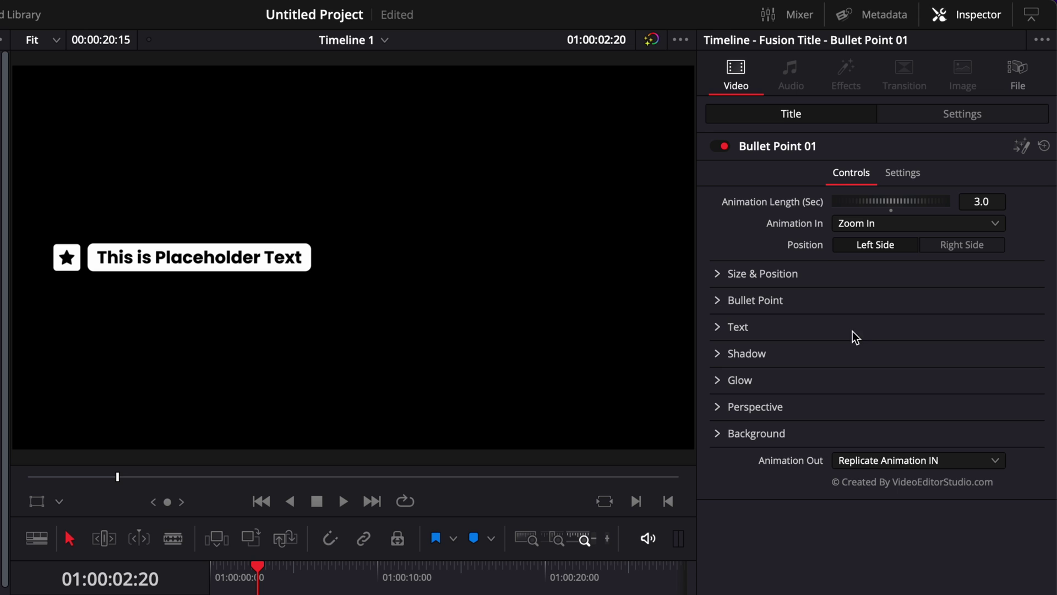
pyautogui.doubleClick(790, 200)
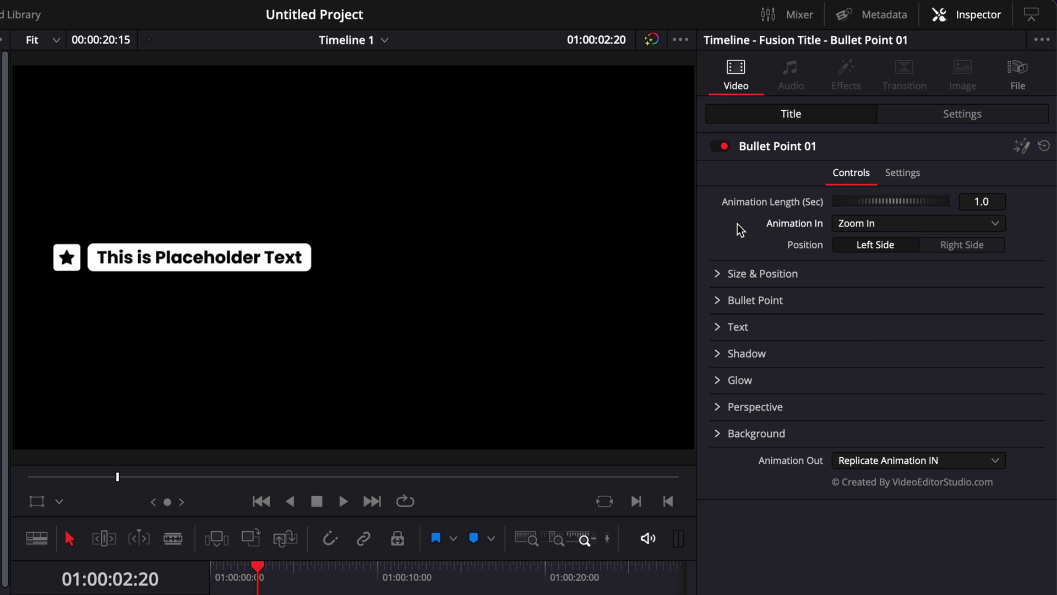
# Change Animation In to Pan Left and preview the new entrance
pyautogui.click(900, 221)
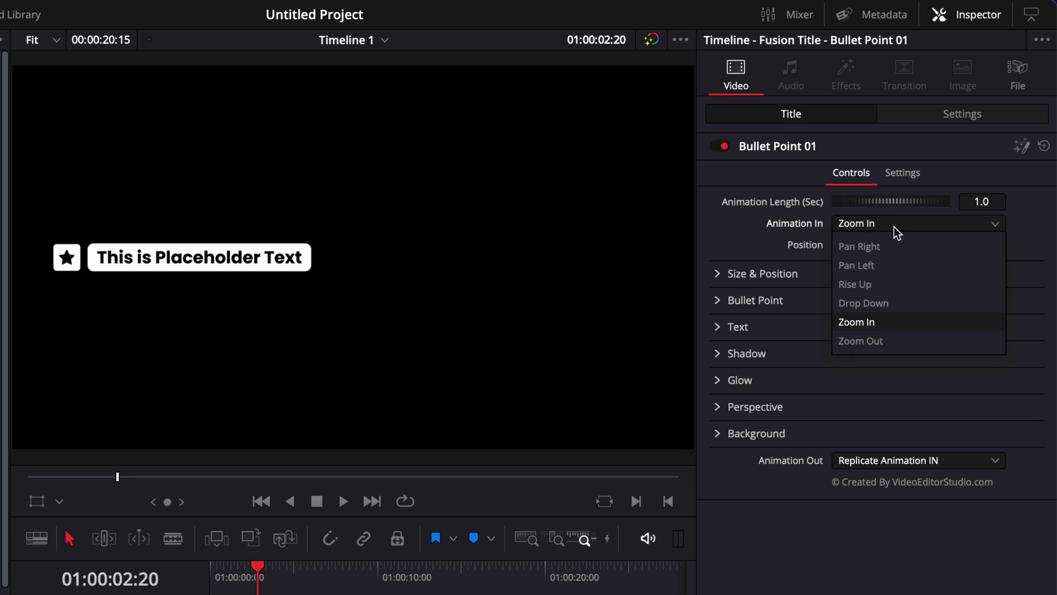
pyautogui.click(874, 265)
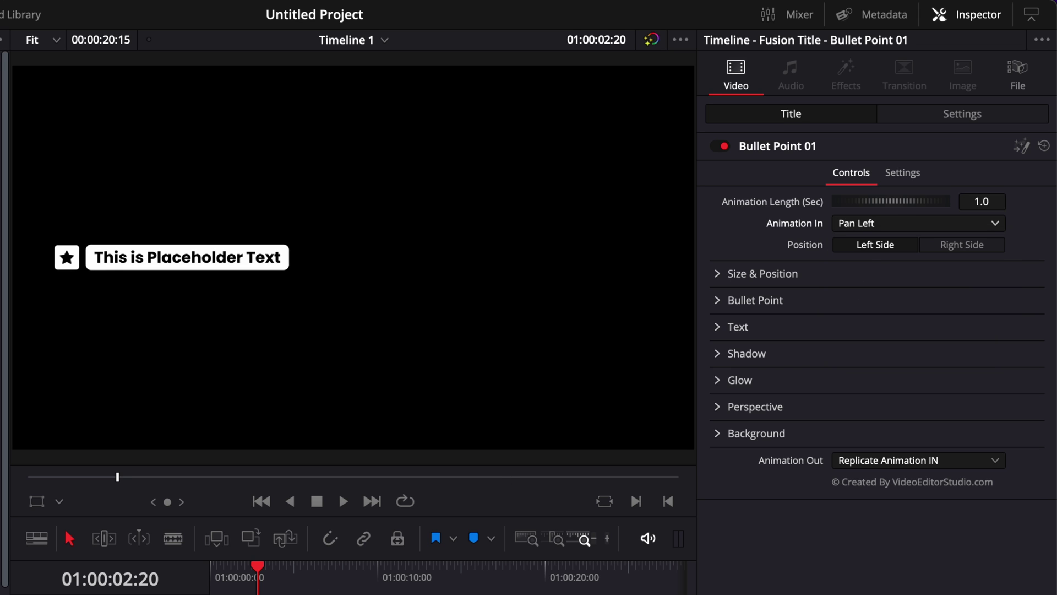
pyautogui.press('Home')
pyautogui.press('space')
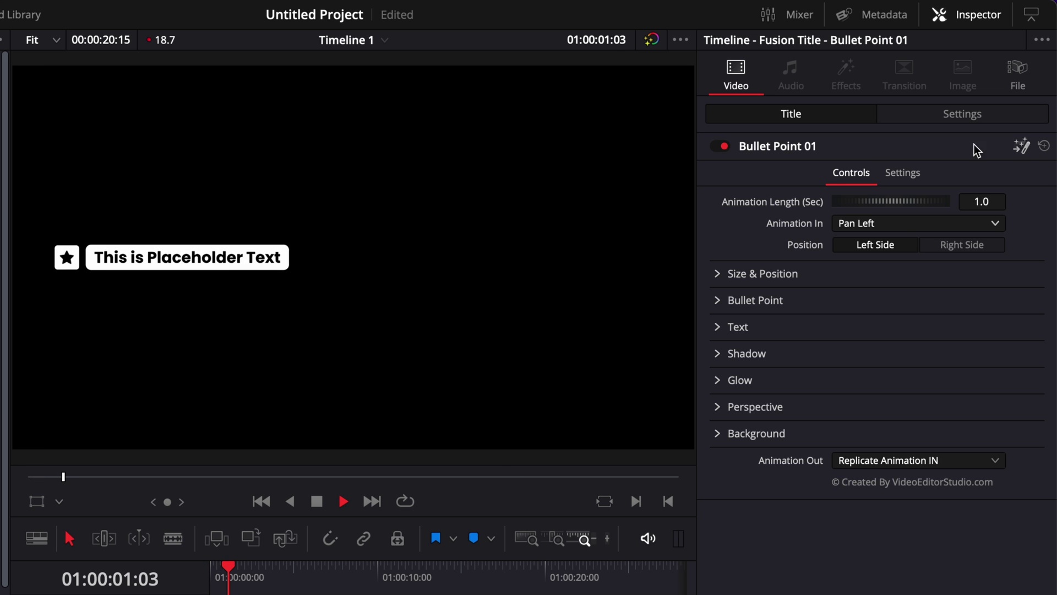
pyautogui.press('space')
pyautogui.click(893, 224)
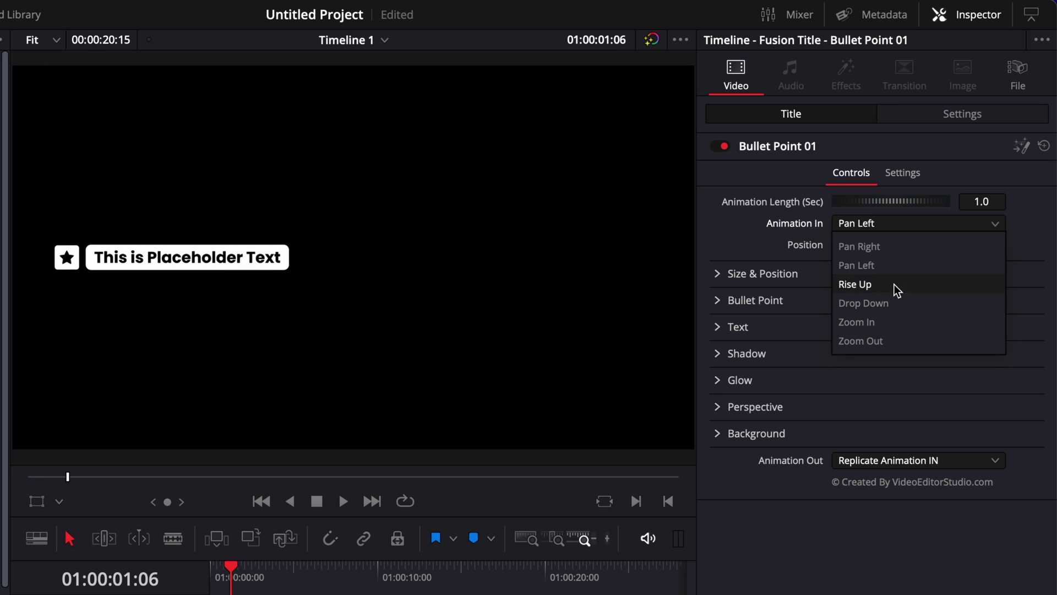
# Switch Animation In to Drop Down and play the entrance from the start
pyautogui.click(887, 304)
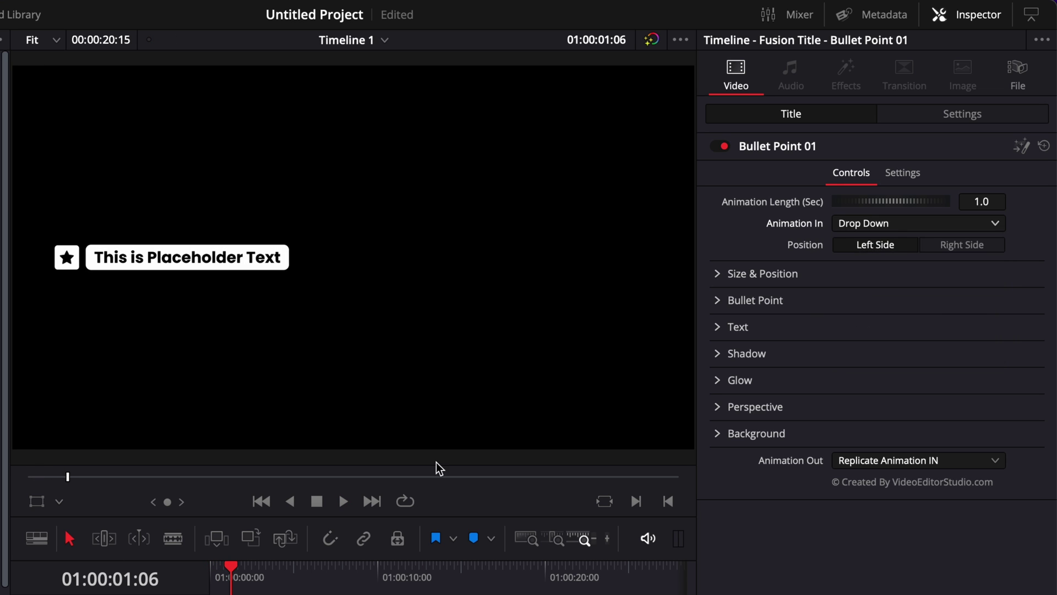
pyautogui.press('Home')
pyautogui.press('space')
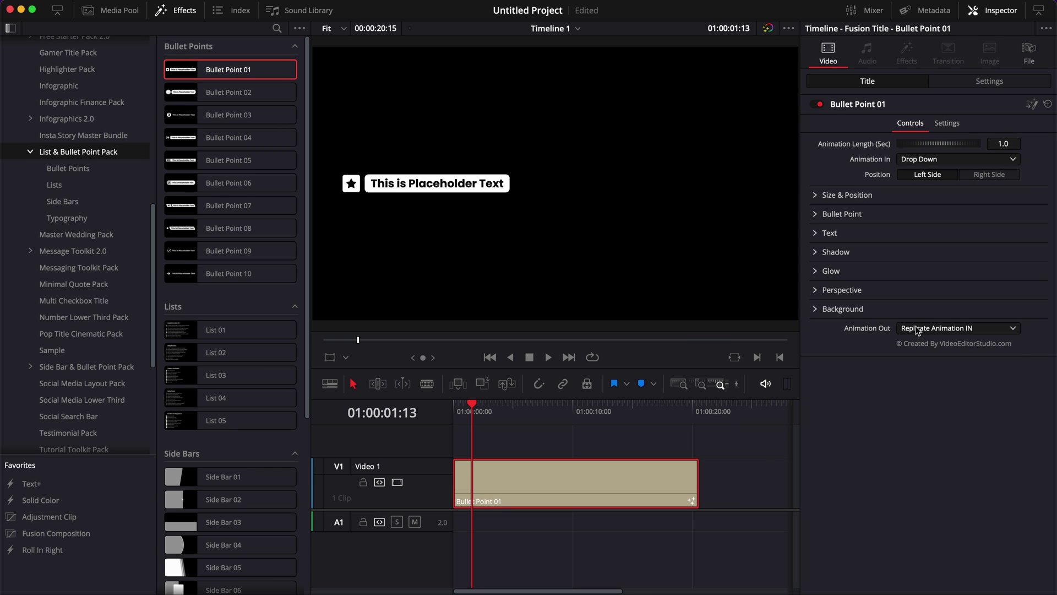
# Leave Animation Out unchanged and keep the title positioned on the left side
pyautogui.click(918, 331)
pyautogui.click(917, 330)
pyautogui.click(917, 330)
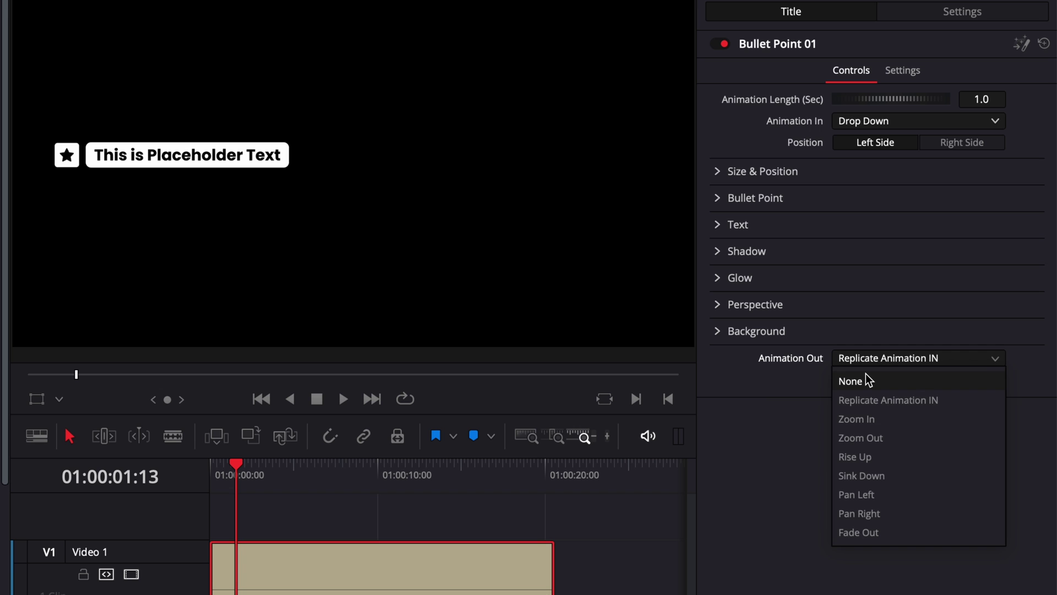
pyautogui.press('Escape')
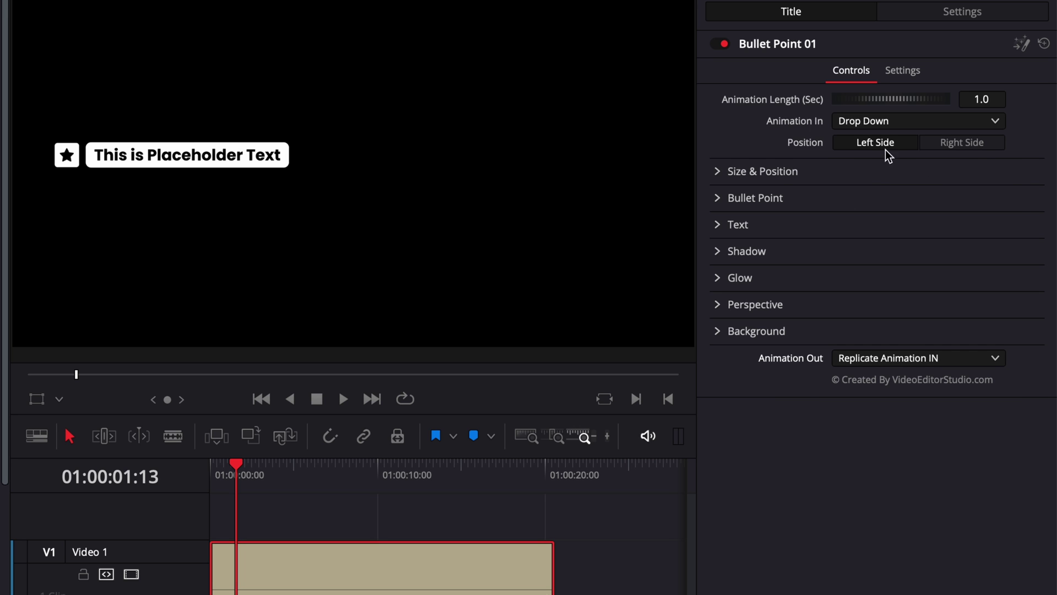
pyautogui.click(969, 142)
pyautogui.click(861, 141)
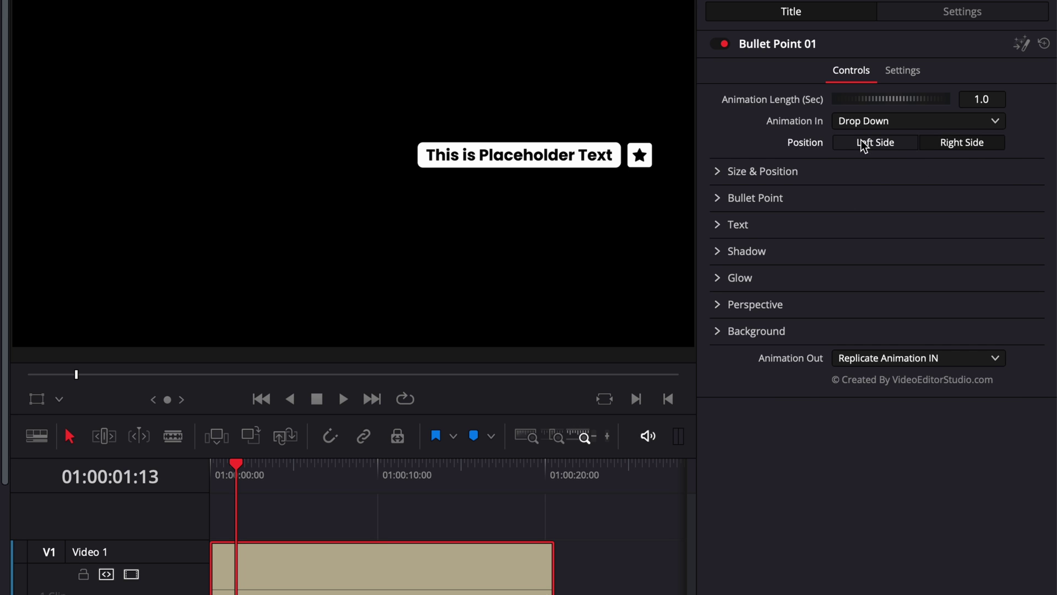
pyautogui.click(716, 170)
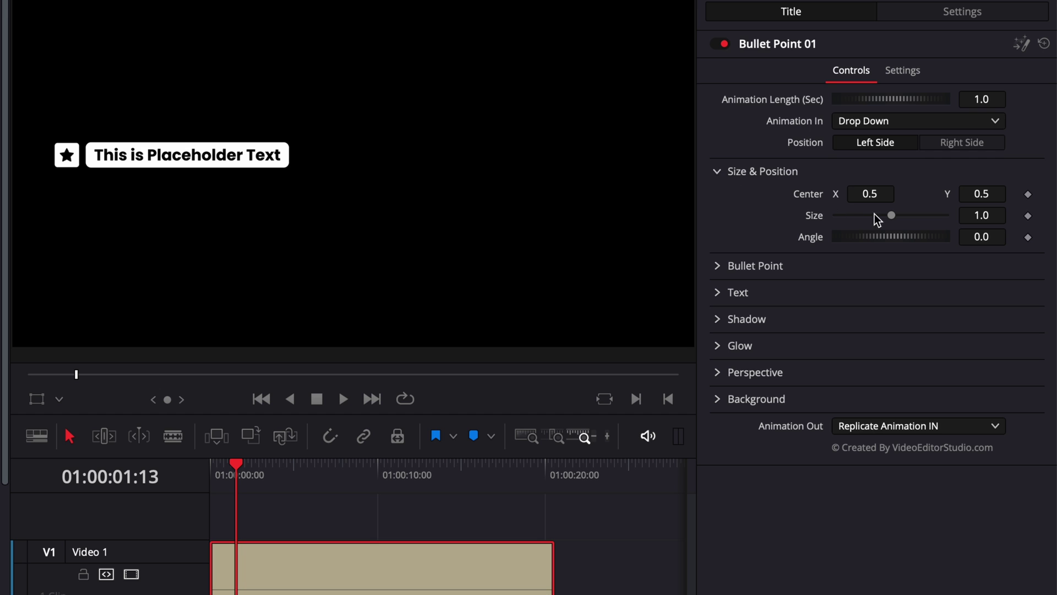
pyautogui.moveTo(870, 194); pyautogui.dragTo(900, 213)
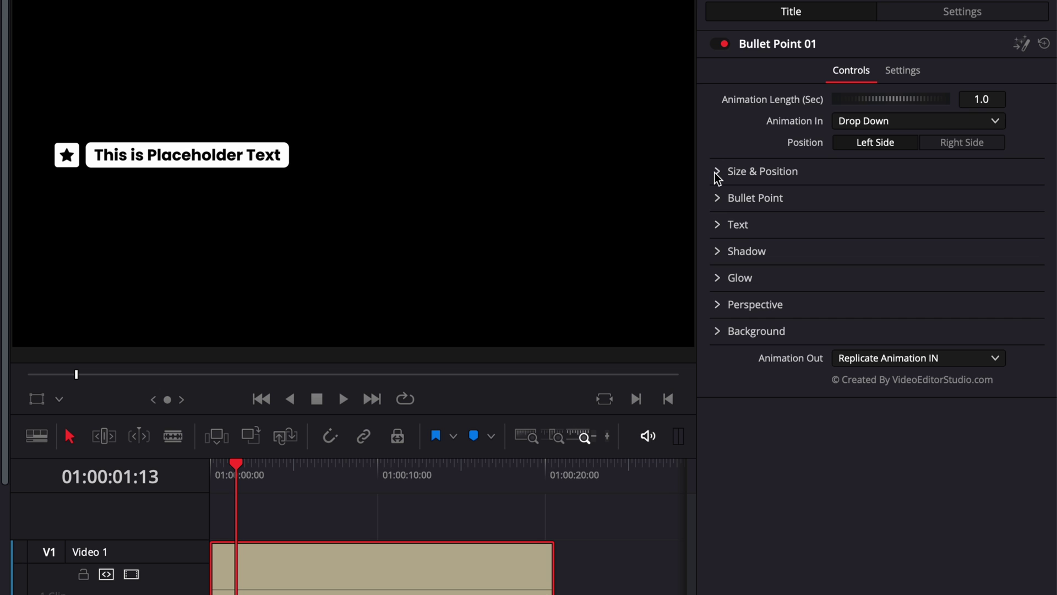
pyautogui.click(718, 251)
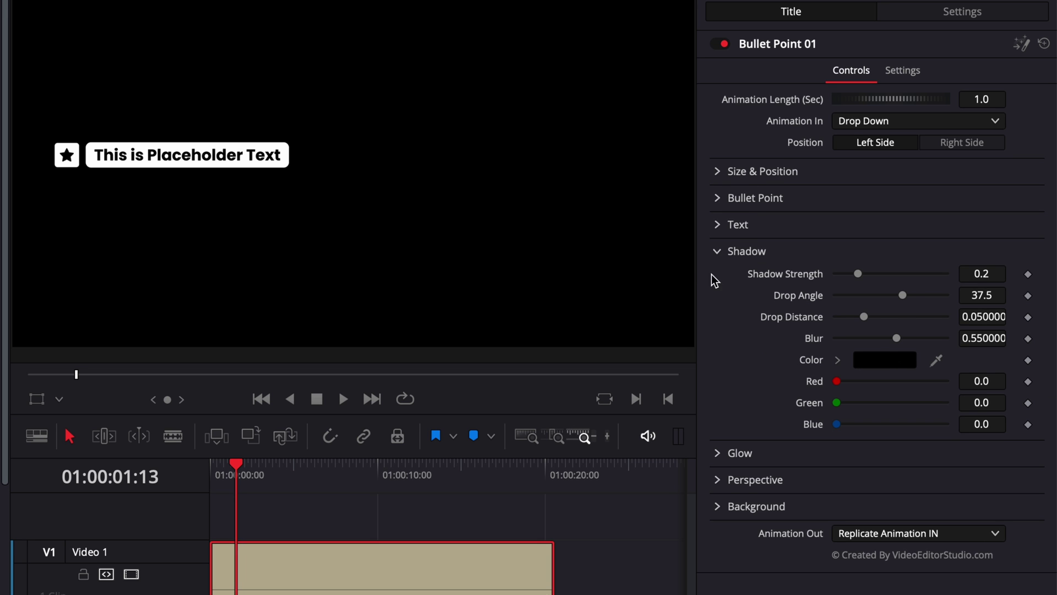
pyautogui.click(716, 252)
pyautogui.click(716, 278)
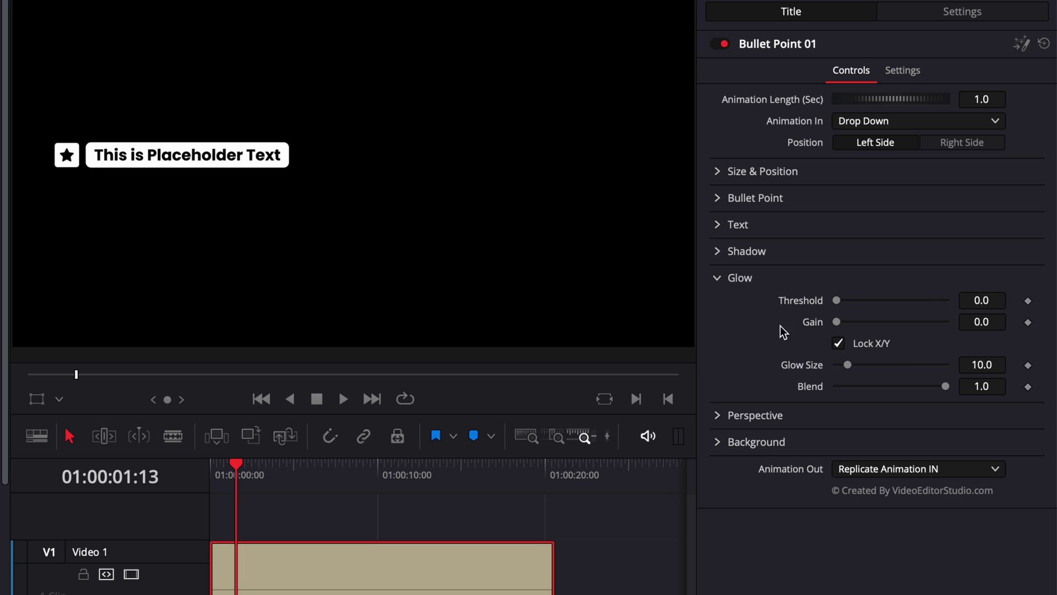
pyautogui.click(717, 278)
pyautogui.click(718, 306)
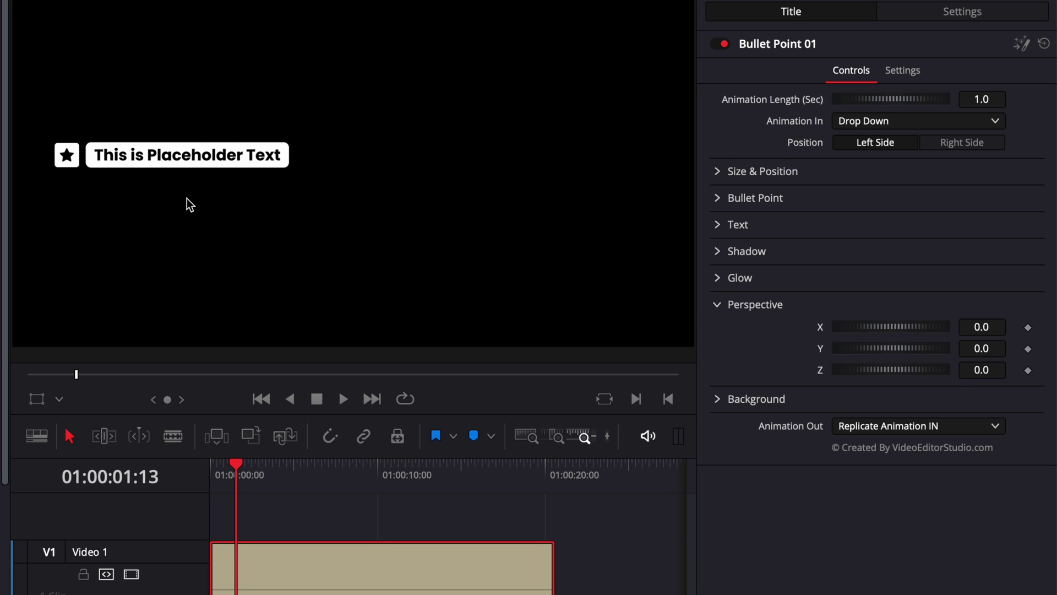
pyautogui.moveTo(877, 326); pyautogui.dragTo(893, 329)
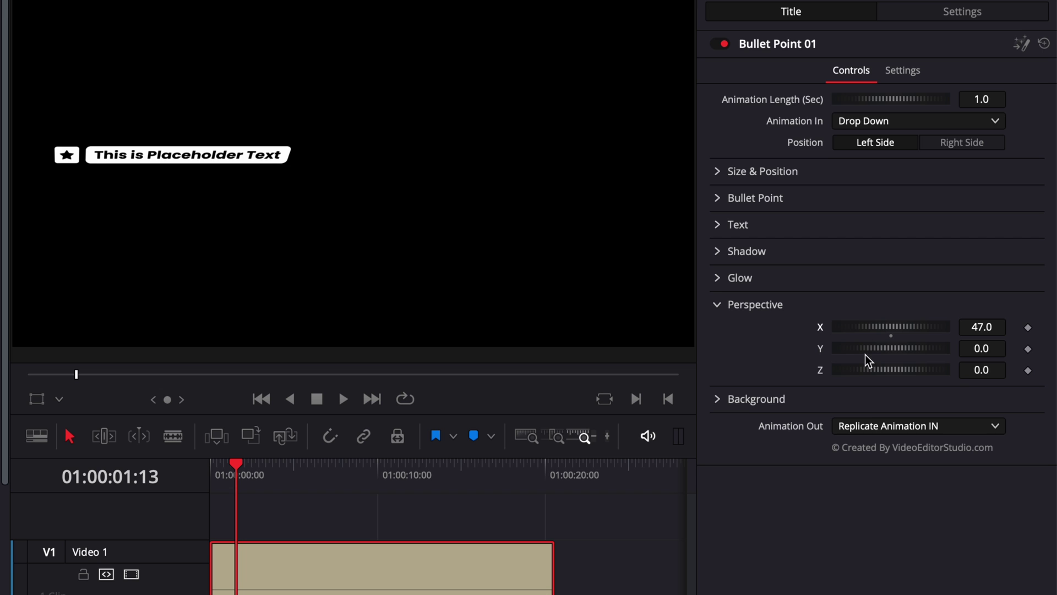
pyautogui.moveTo(870, 354); pyautogui.dragTo(879, 360)
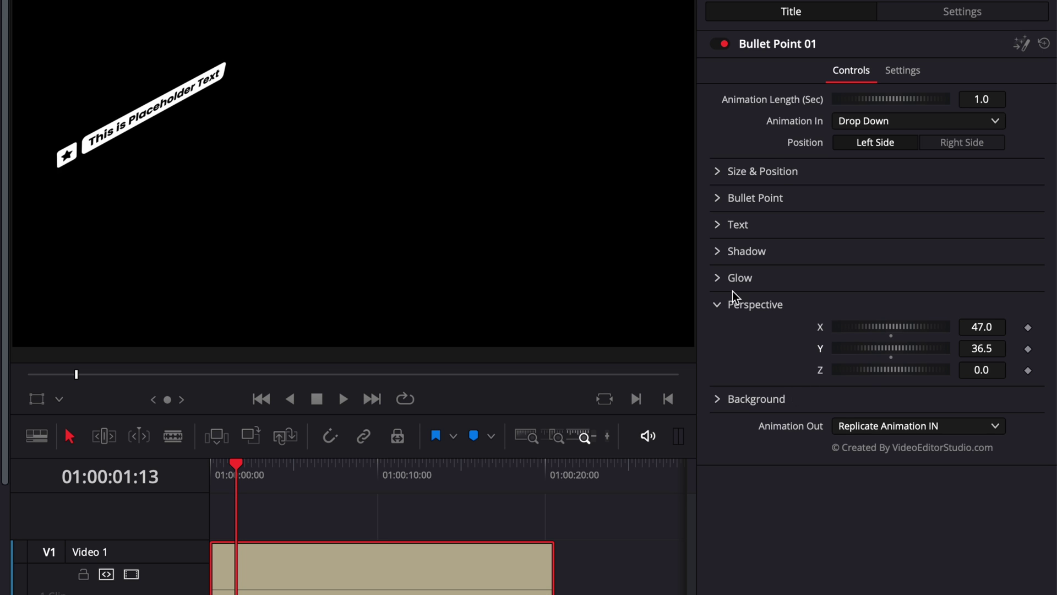
pyautogui.hotkey('ctrl', 'z')
pyautogui.hotkey('ctrl', 'z')
pyautogui.click(714, 305)
pyautogui.click(718, 331)
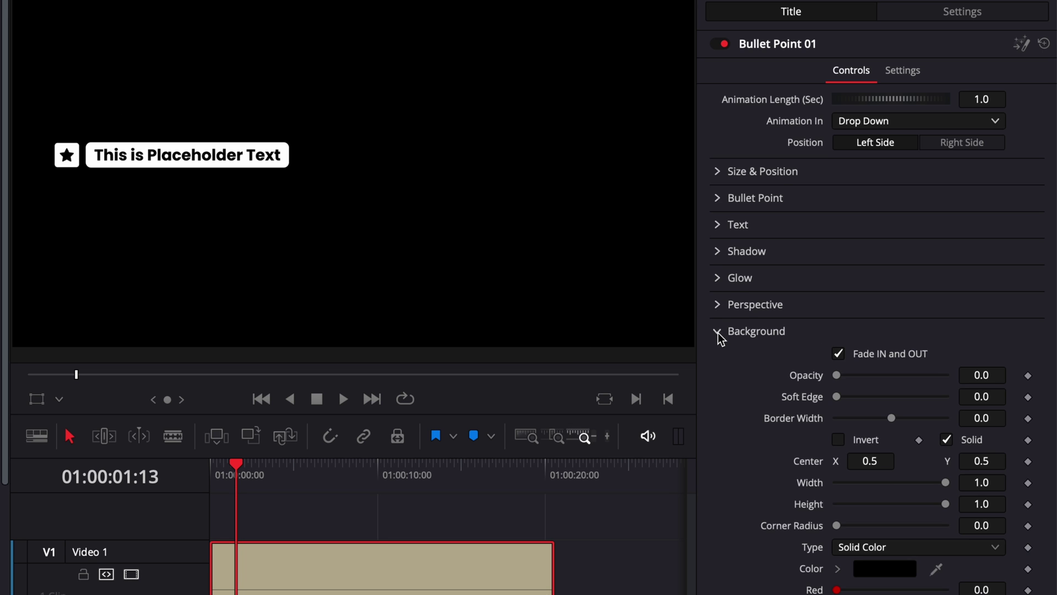
pyautogui.click(718, 332)
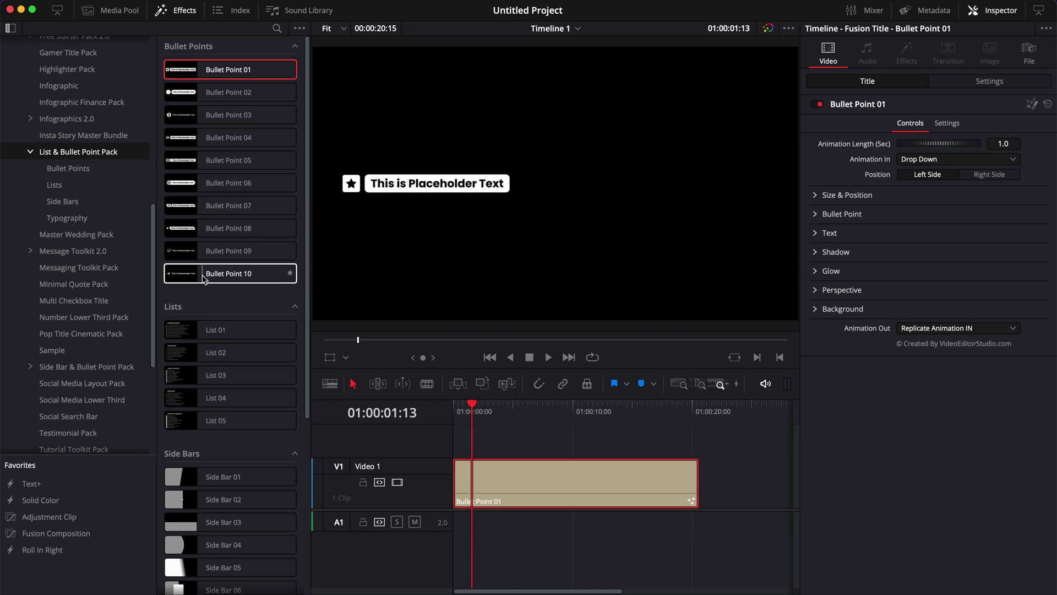
# Expand the Bullet Point settings in the Inspector
pyautogui.scroll(-5, 203, 278)
pyautogui.scroll(5, 224, 378)
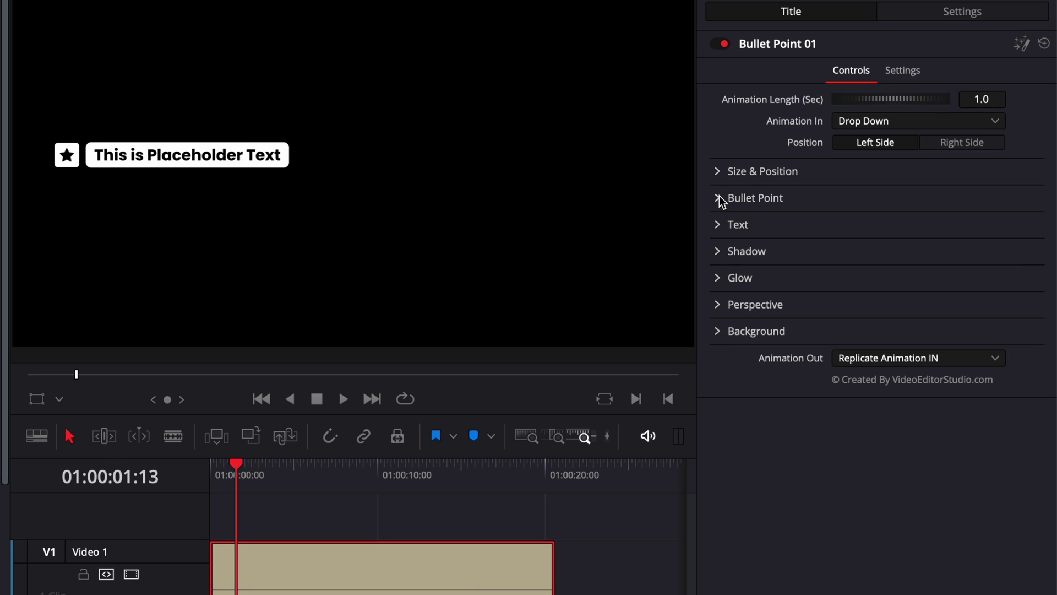
pyautogui.click(715, 201)
pyautogui.click(715, 200)
pyautogui.click(715, 225)
pyautogui.click(715, 225)
pyautogui.click(718, 199)
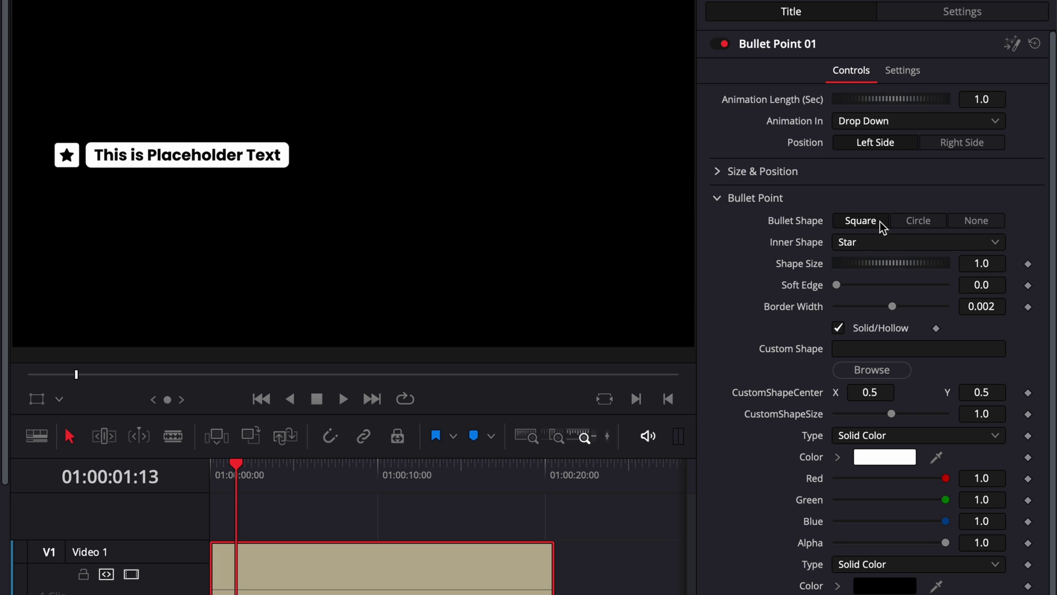
# Try Circle and None bullet shapes, return to Square, and show the Inner Shape options
pyautogui.click(921, 219)
pyautogui.click(984, 223)
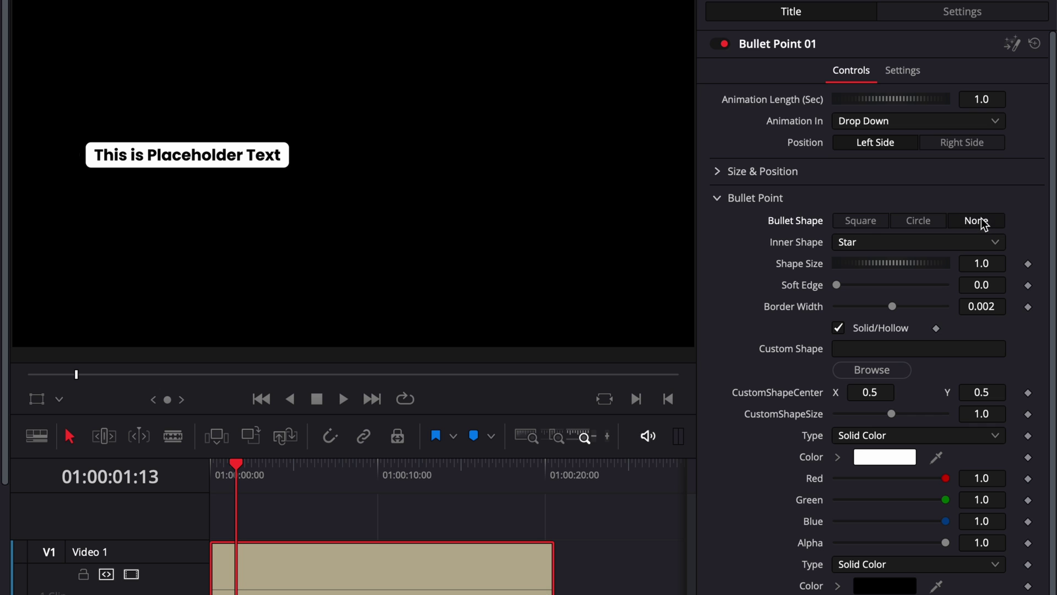
pyautogui.click(866, 219)
pyautogui.click(887, 244)
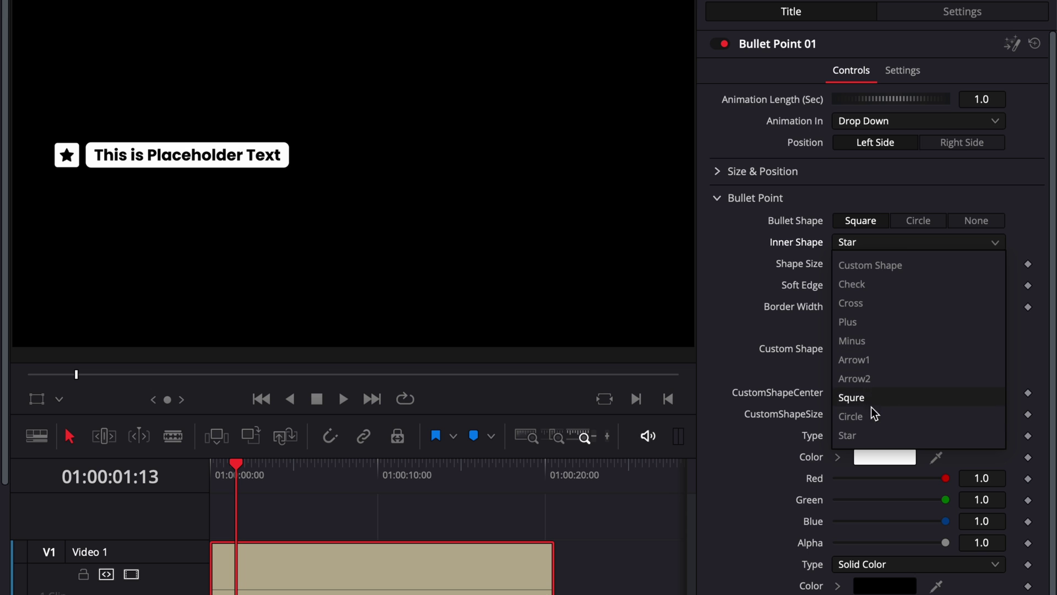
# Try Circle, Square, Arrow2, Minus and Plus as the bullet's inner shape
pyautogui.click(871, 420)
pyautogui.click(876, 243)
pyautogui.click(846, 394)
pyautogui.click(881, 245)
pyautogui.click(861, 376)
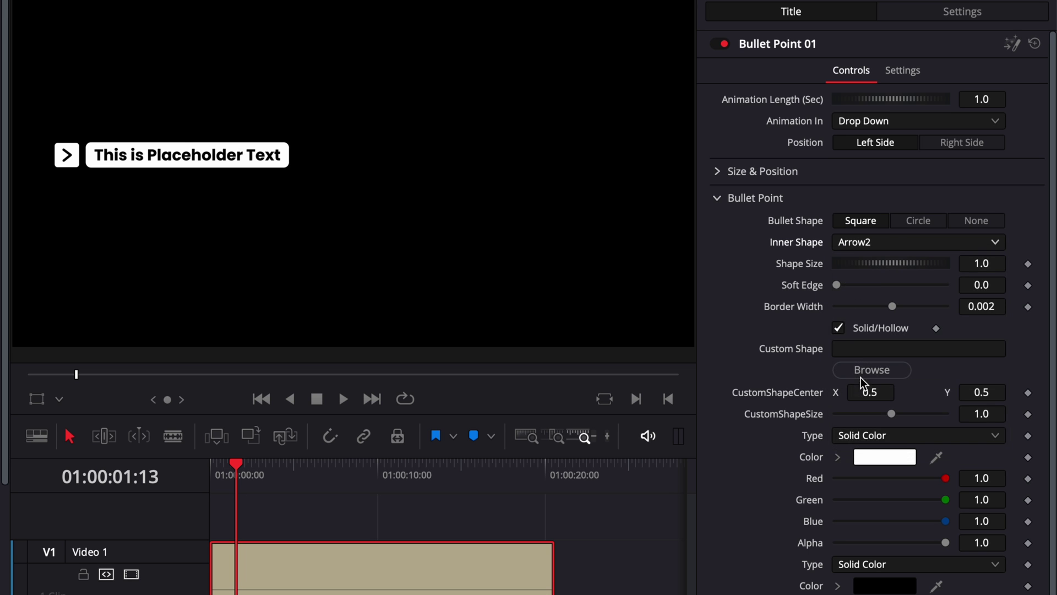
pyautogui.click(861, 243)
pyautogui.click(859, 341)
pyautogui.click(862, 245)
pyautogui.click(854, 323)
# Try Cross and Check inner shapes, then settle on Custom Shape
pyautogui.click(859, 244)
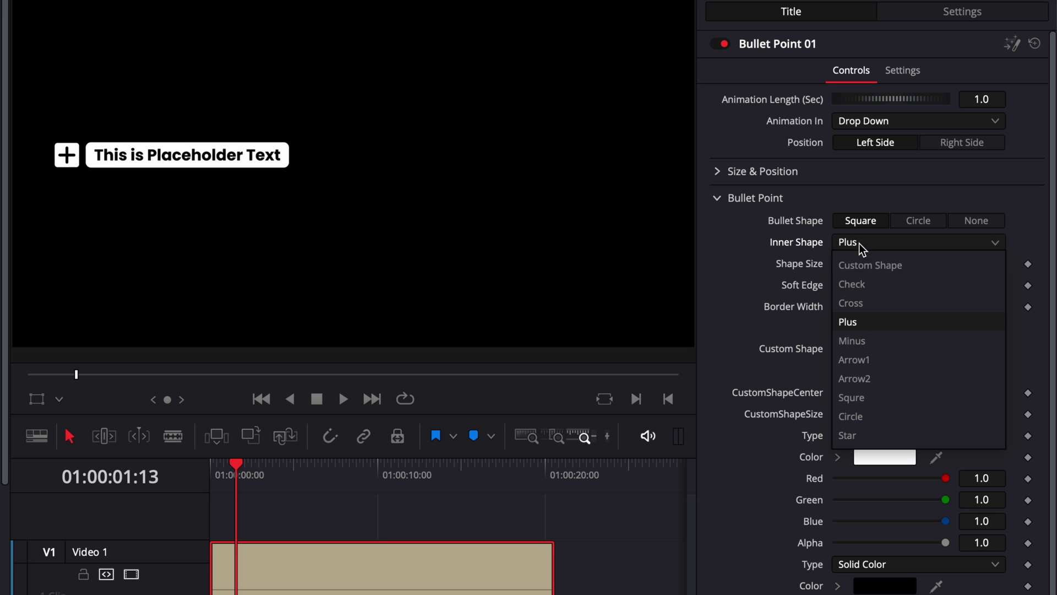
pyautogui.click(859, 301)
pyautogui.click(858, 248)
pyautogui.click(854, 283)
pyautogui.click(860, 246)
pyautogui.click(861, 262)
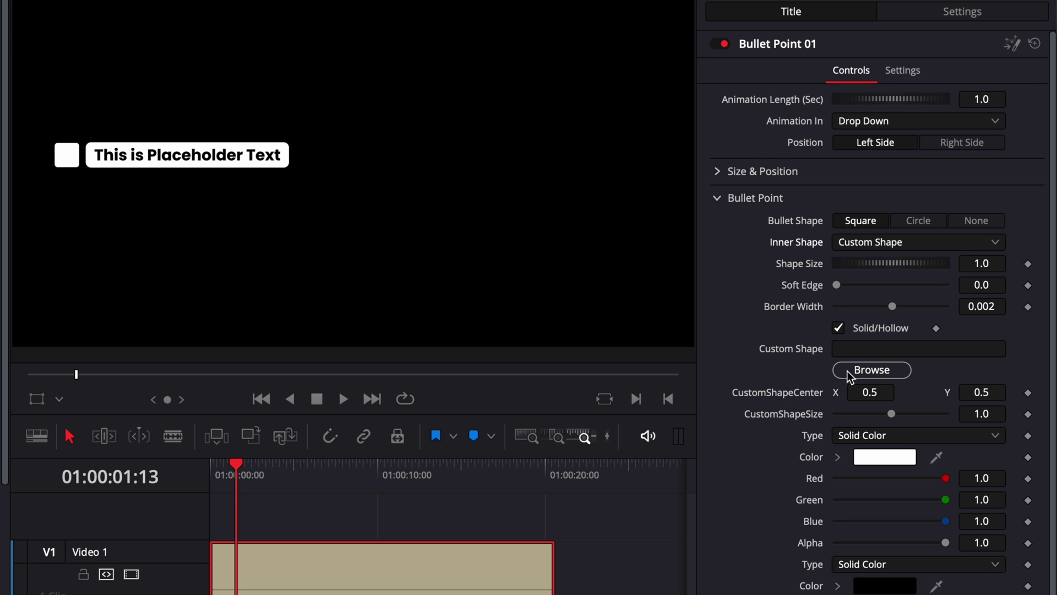
# Load a shape image from Downloads as the custom shape and shrink CustomShapeSize to 0.03
pyautogui.click(864, 370)
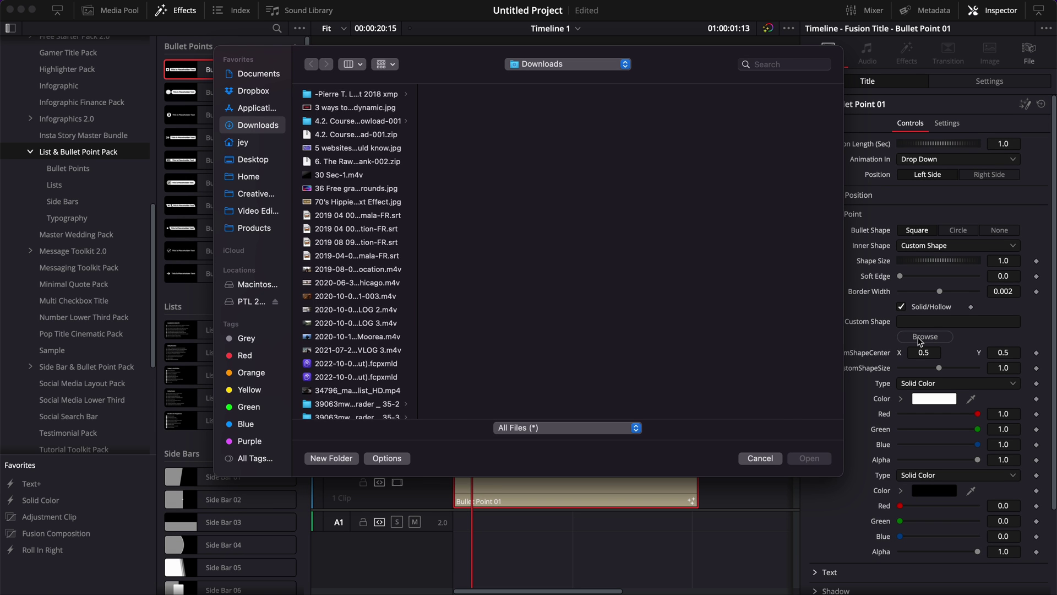
pyautogui.click(185, 300)
pyautogui.click(765, 511)
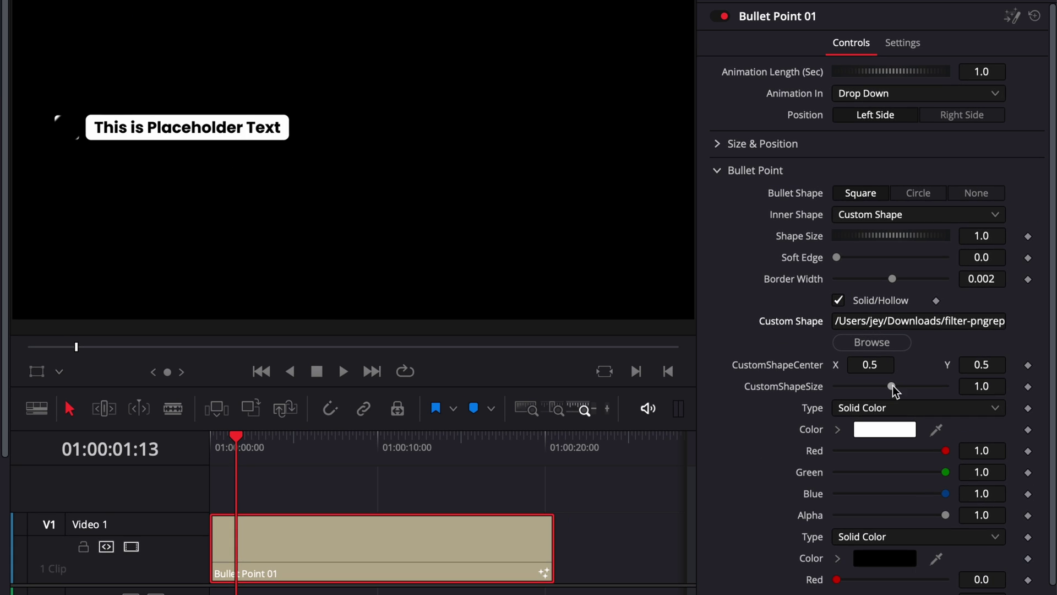
pyautogui.moveTo(939, 367); pyautogui.dragTo(841, 392)
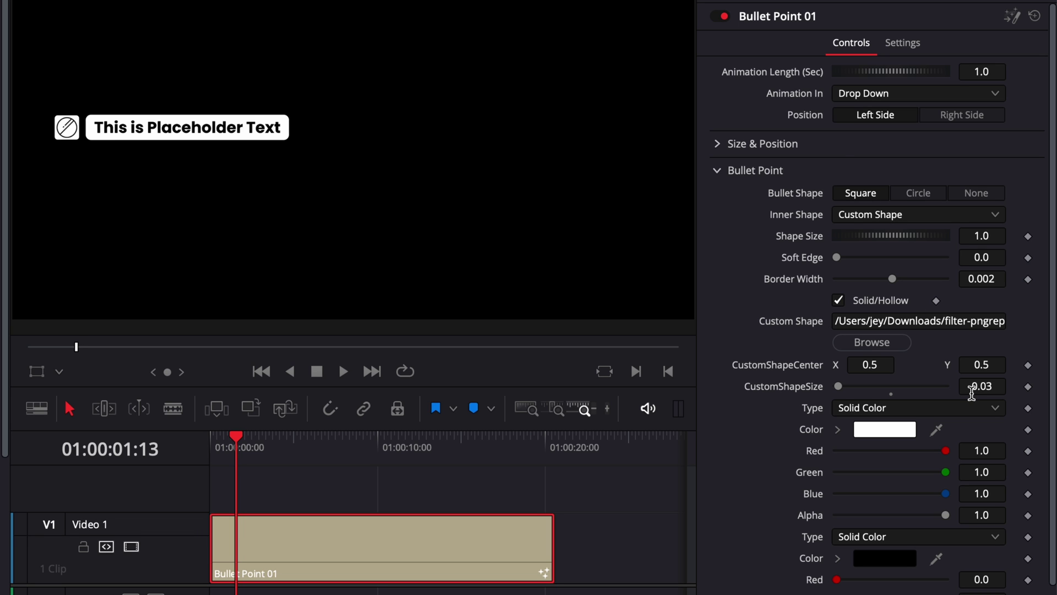
# Make the bullet square hollow with a green Check inner shape, then collapse Bullet Point settings
pyautogui.click(838, 301)
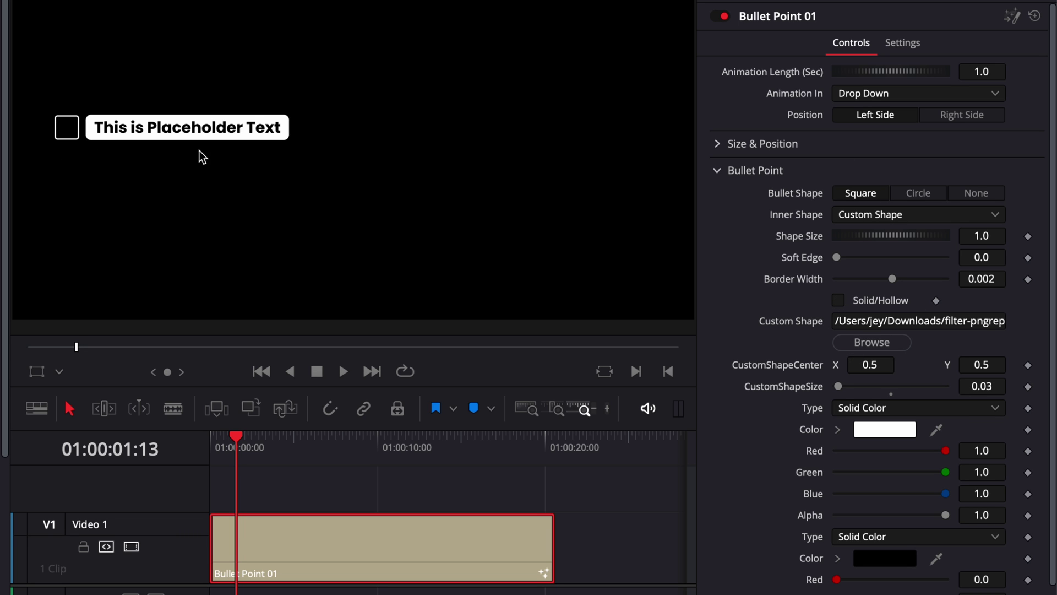
pyautogui.click(865, 218)
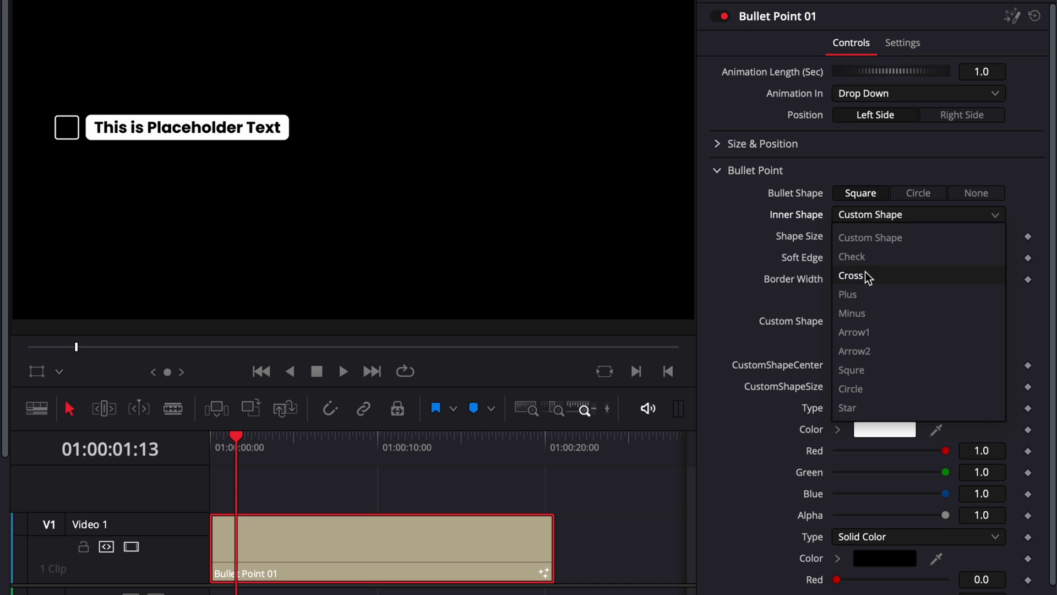
pyautogui.click(863, 256)
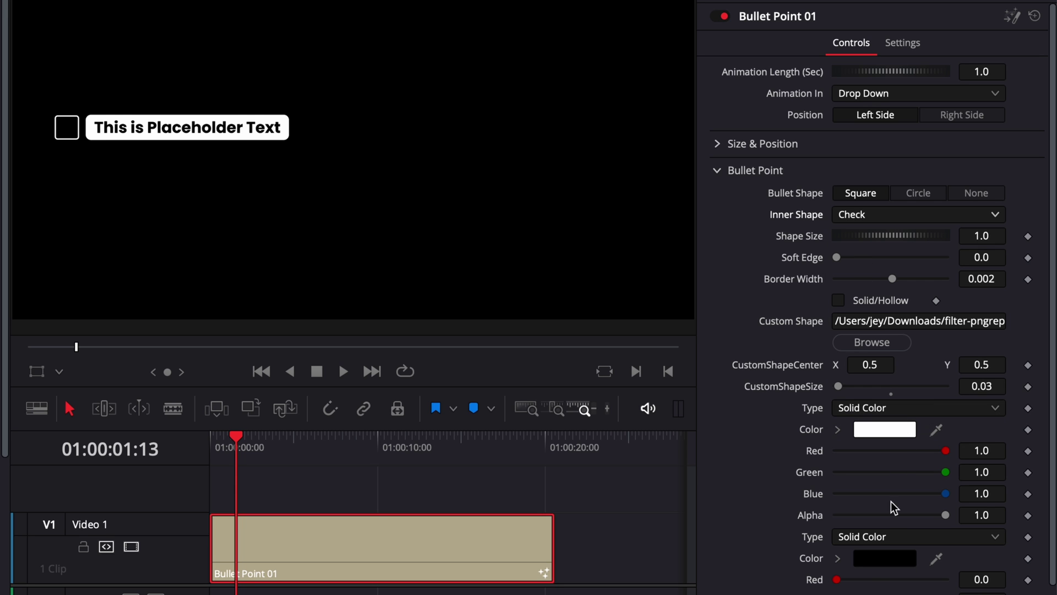
pyautogui.click(878, 557)
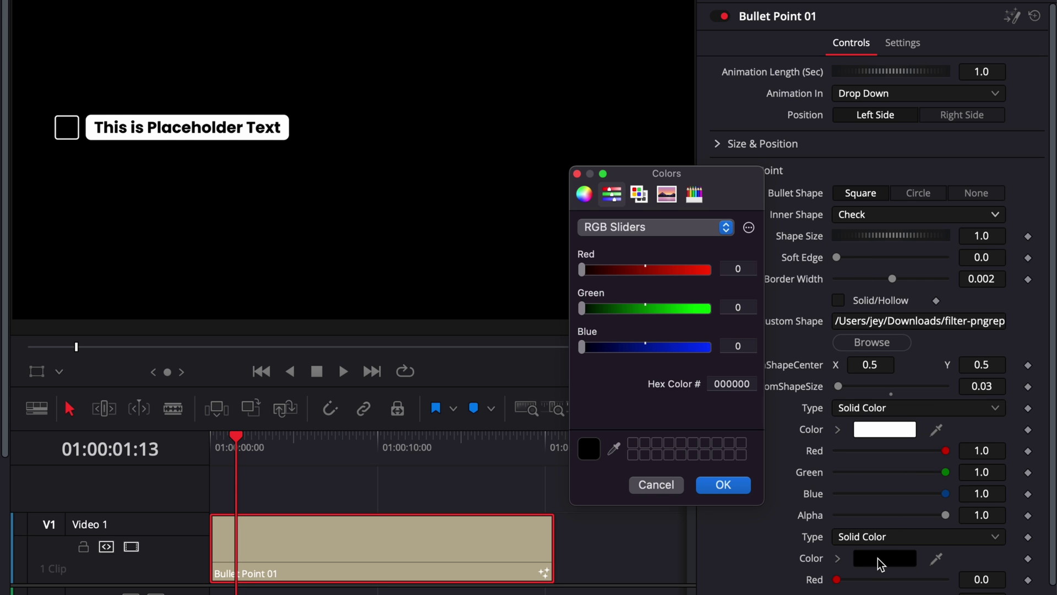
pyautogui.click(679, 308)
pyautogui.click(723, 484)
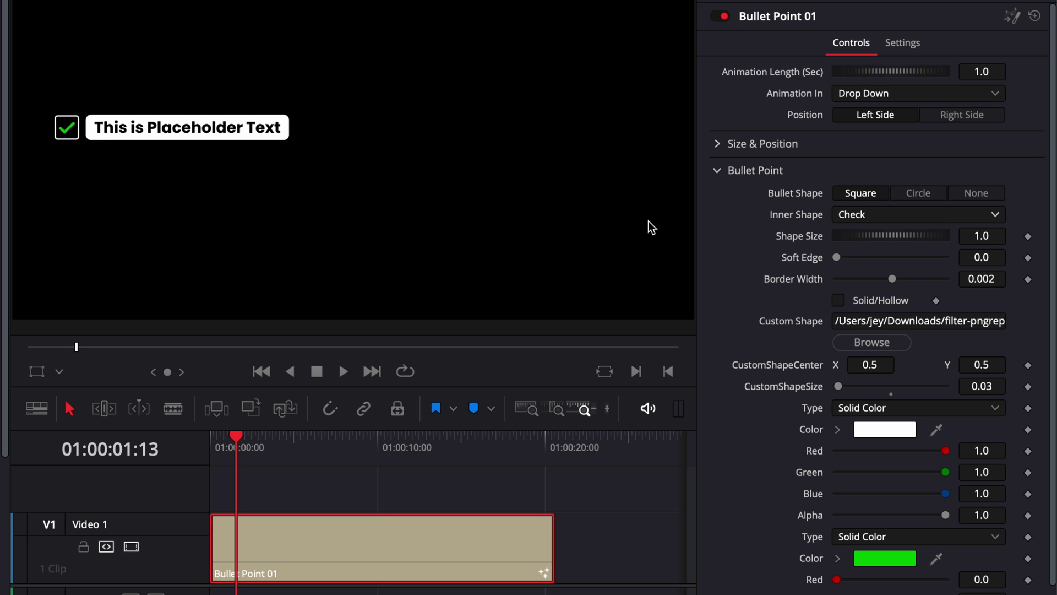
pyautogui.click(720, 170)
pyautogui.click(716, 197)
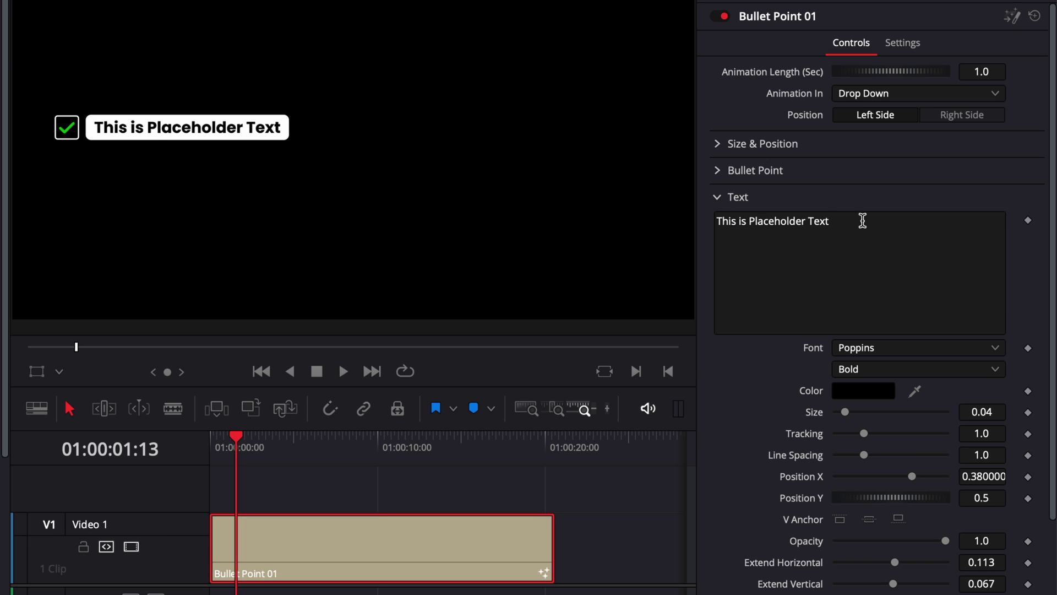
pyautogui.click(853, 214)
pyautogui.write('bieyeie')
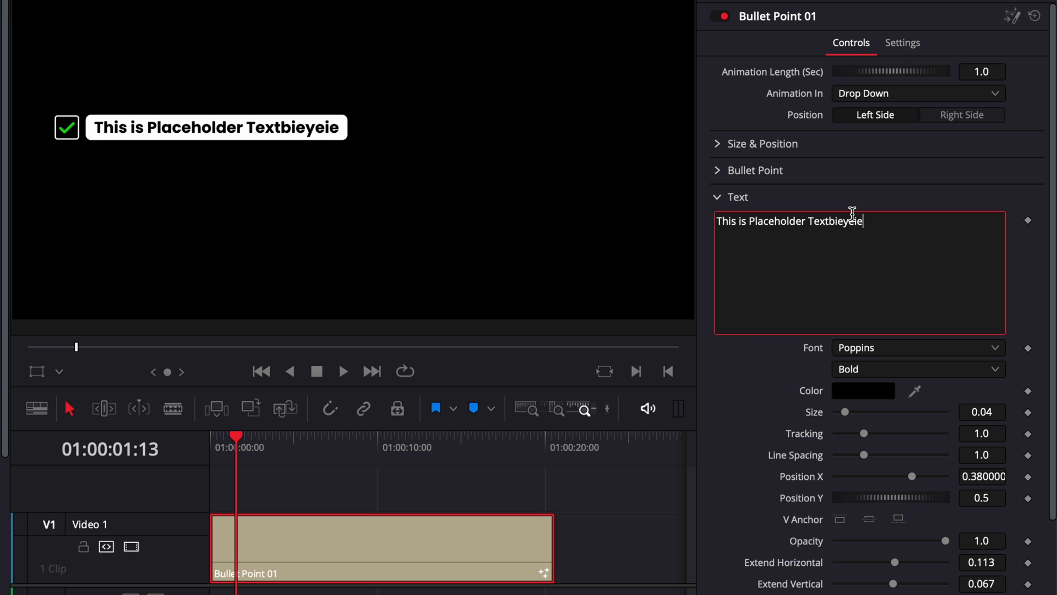
pyautogui.write('ieieeieieieieieieie')
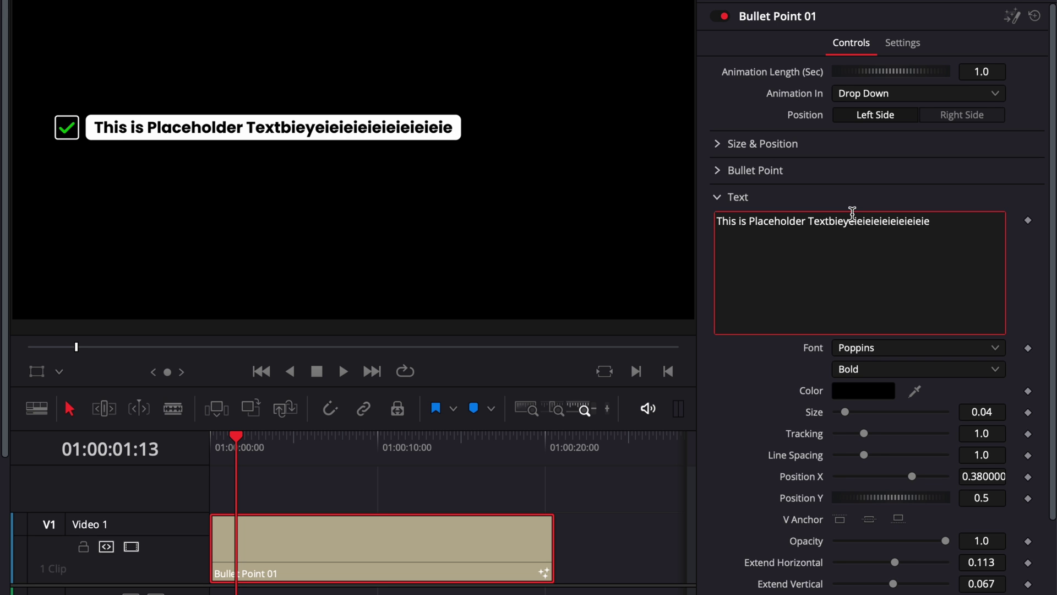
pyautogui.press('Return')
pyautogui.press('Return')
pyautogui.press('Return')
pyautogui.press('Return')
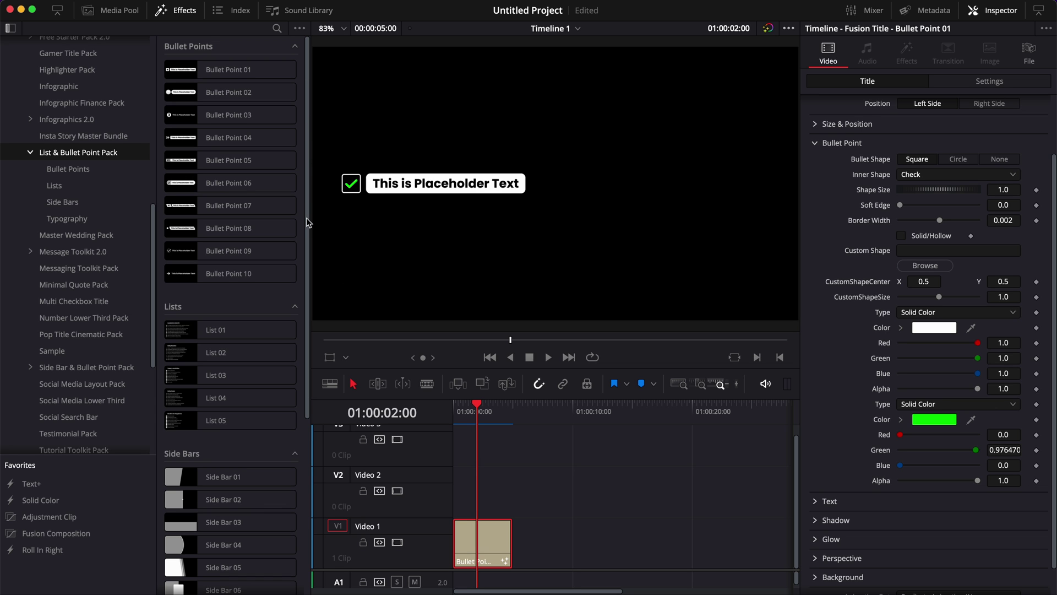
# Place Bullet Point 09 on V1 after the first title and set its Check & Cross Select to Empty
pyautogui.moveTo(216, 254); pyautogui.dragTo(553, 545)
pyautogui.click(580, 414)
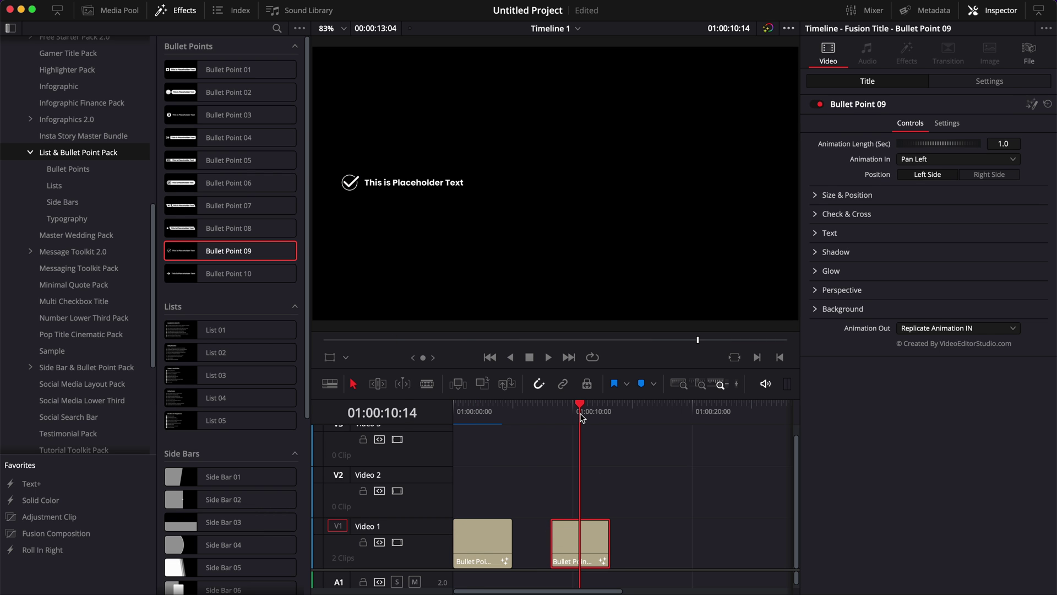
pyautogui.click(479, 419)
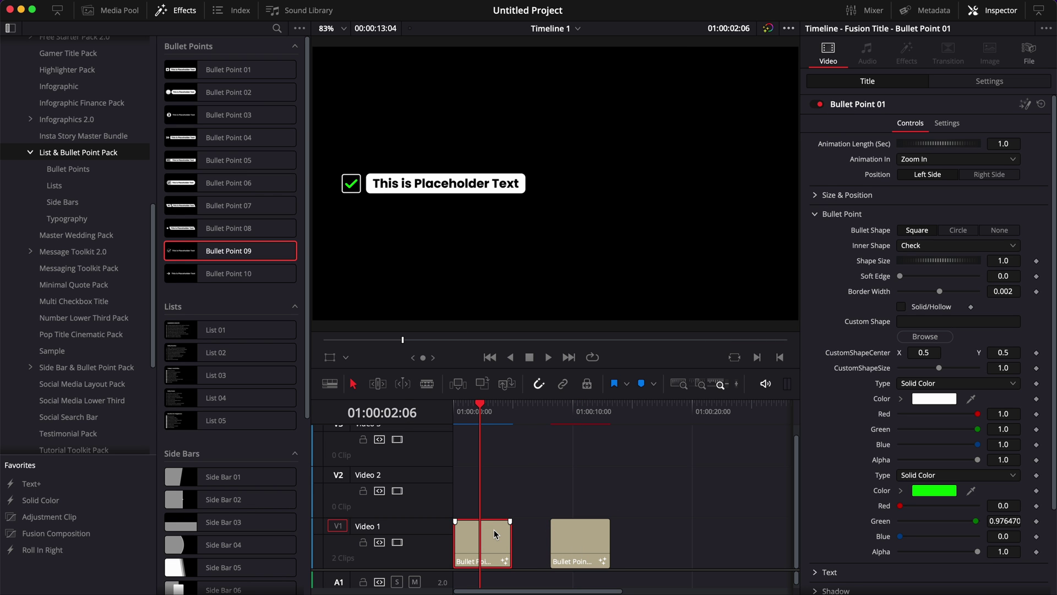
pyautogui.click(590, 414)
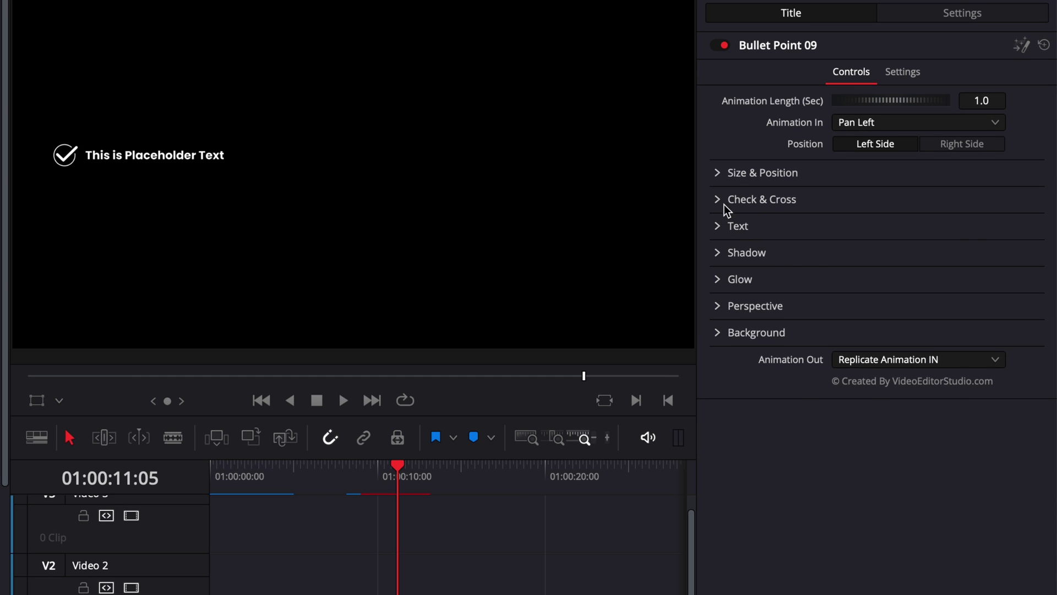
pyautogui.click(720, 202)
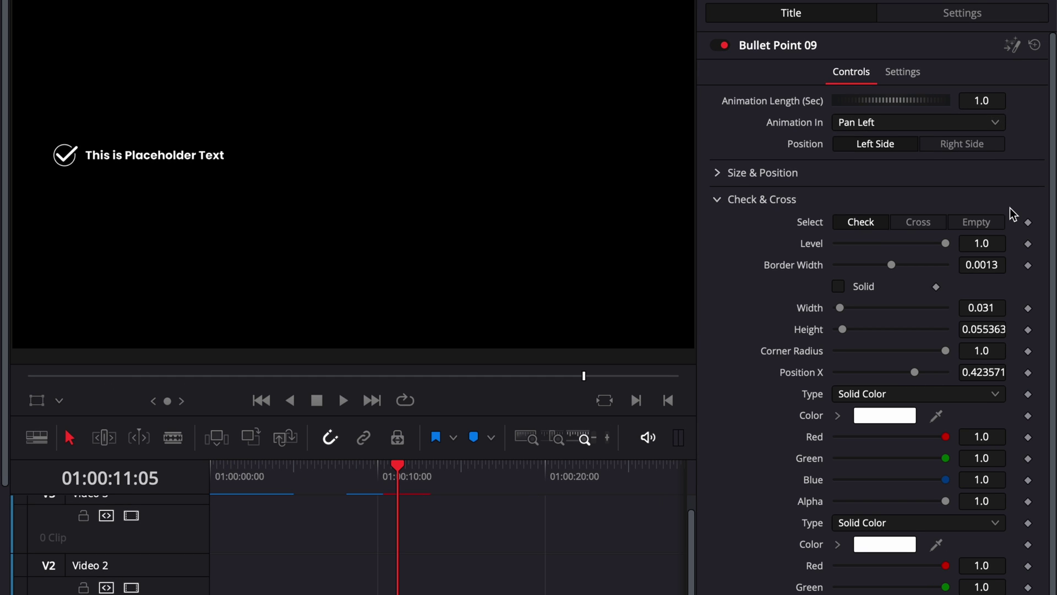
pyautogui.click(979, 224)
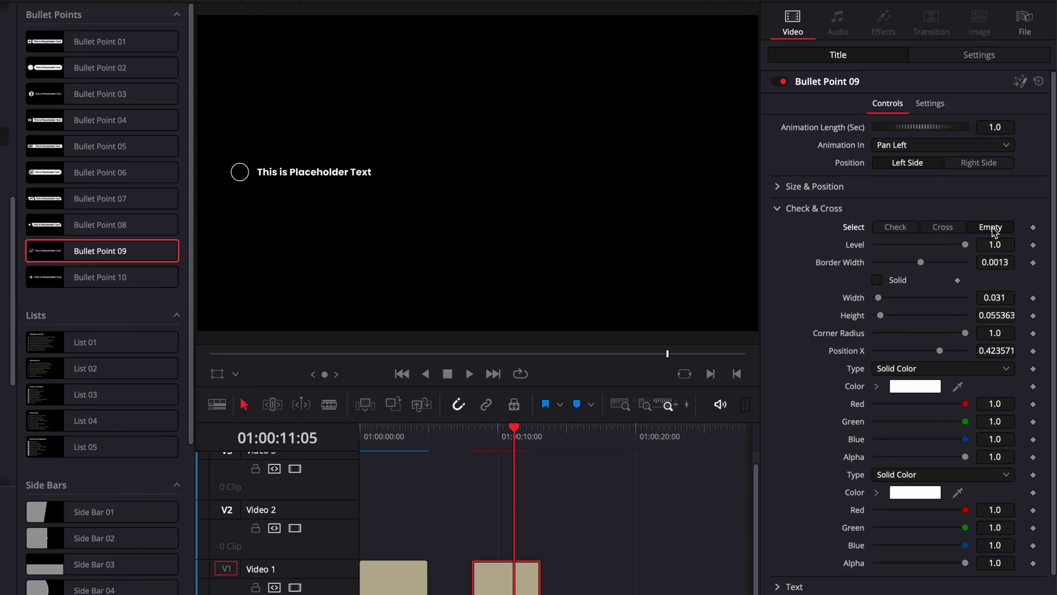
# Keyframe the empty circle at about 01:00:10:13, keyframe Check one frame later, and play it back
pyautogui.click(647, 542)
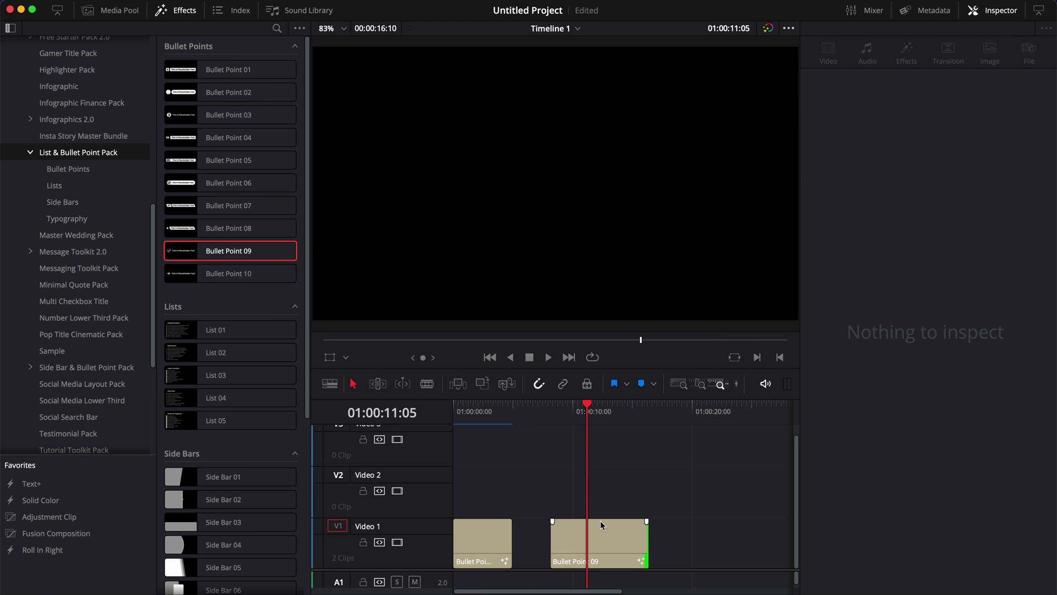
pyautogui.moveTo(573, 408); pyautogui.dragTo(583, 482)
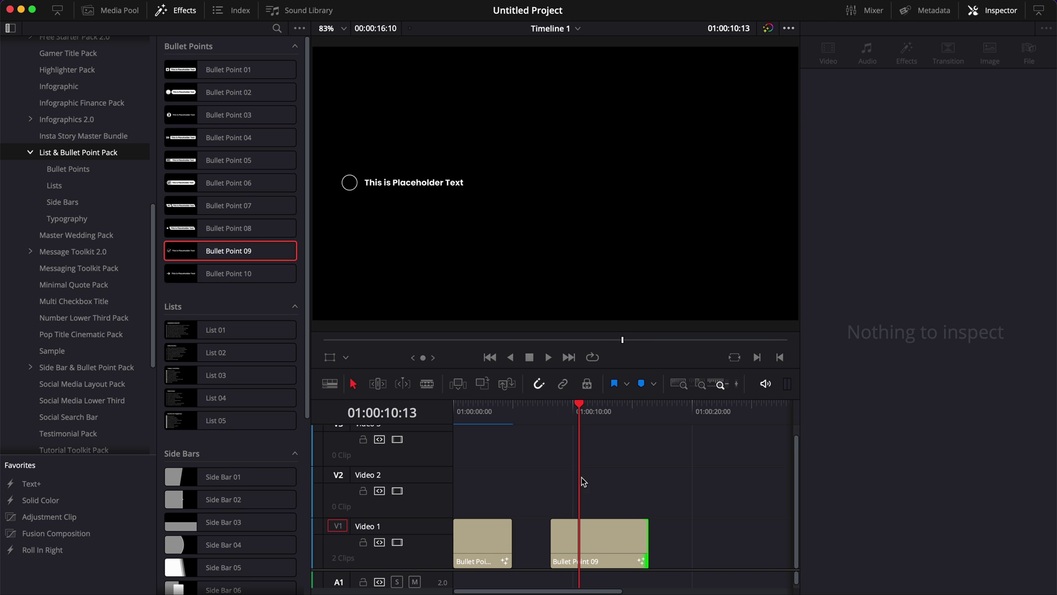
pyautogui.click(583, 545)
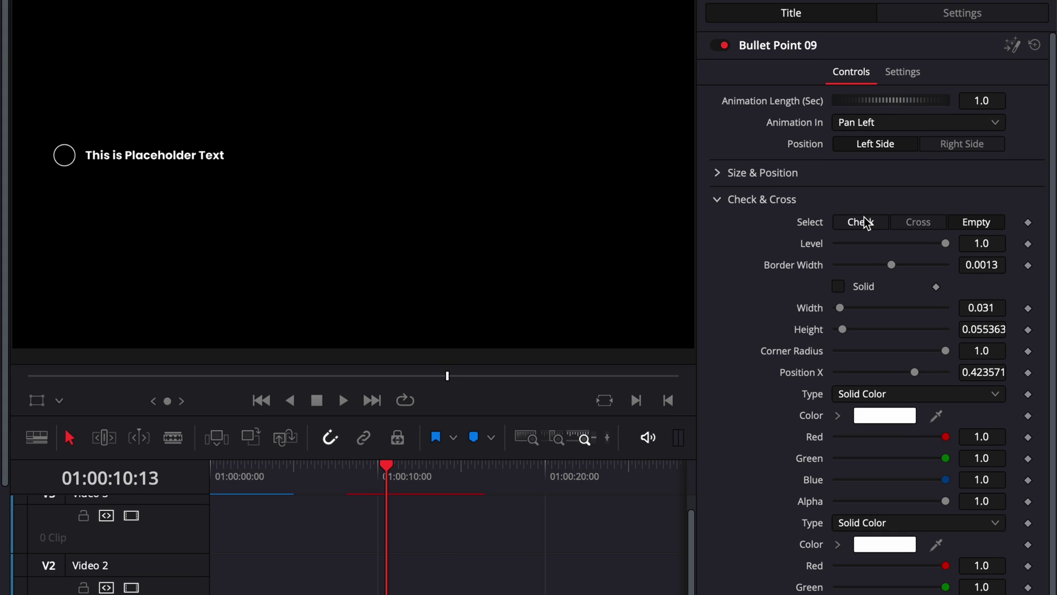
pyautogui.click(1028, 222)
pyautogui.press('Right')
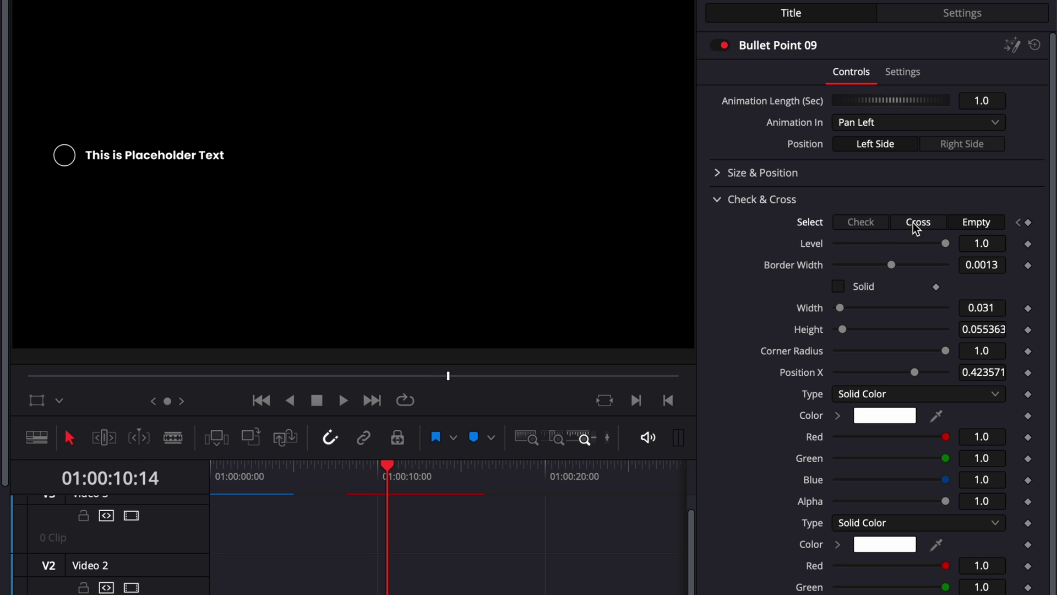
pyautogui.click(870, 223)
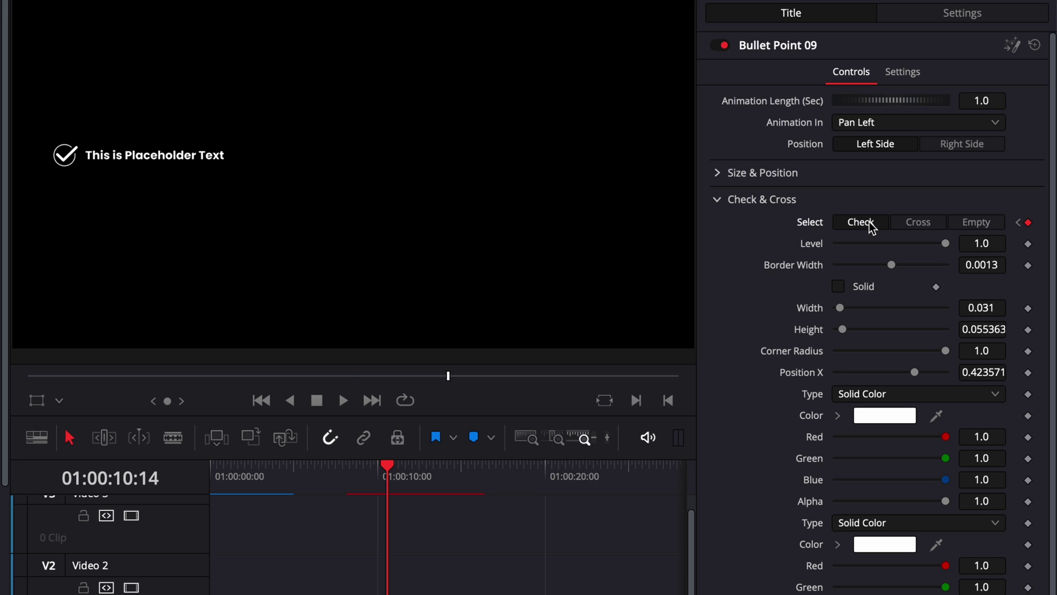
pyautogui.click(348, 523)
pyautogui.press('space')
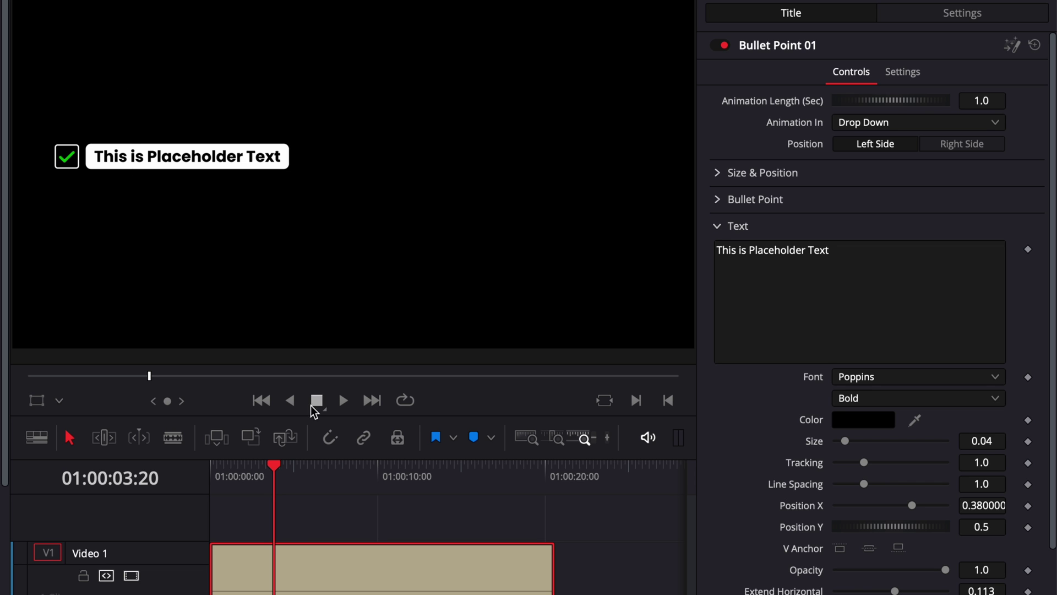
# Raise the bullet title, duplicate it onto a new track, and lower the copy to Center Y 0.627
pyautogui.click(736, 226)
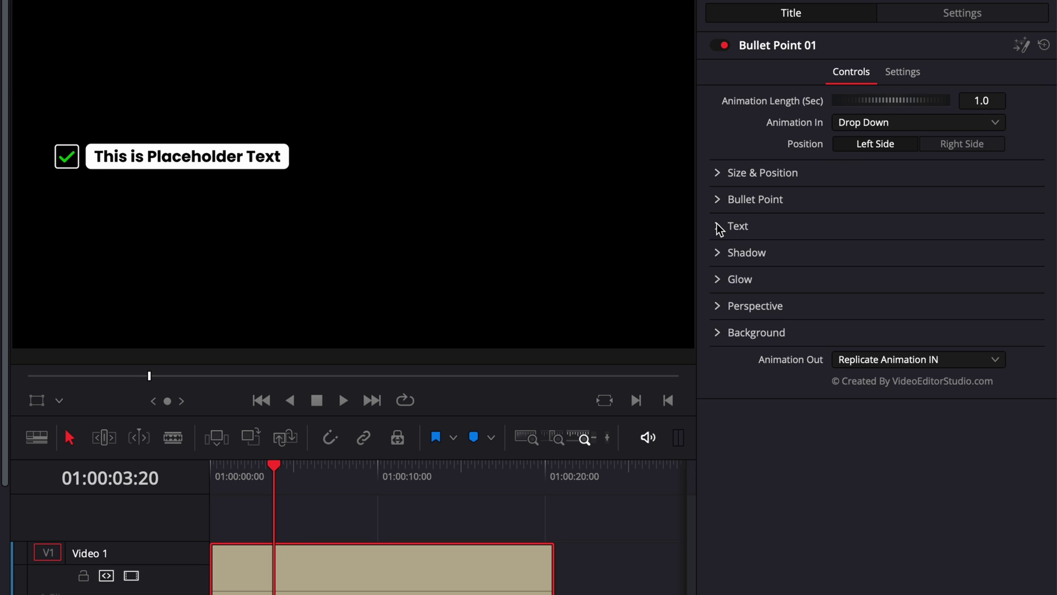
pyautogui.click(718, 174)
pyautogui.moveTo(966, 198); pyautogui.dragTo(1032, 199)
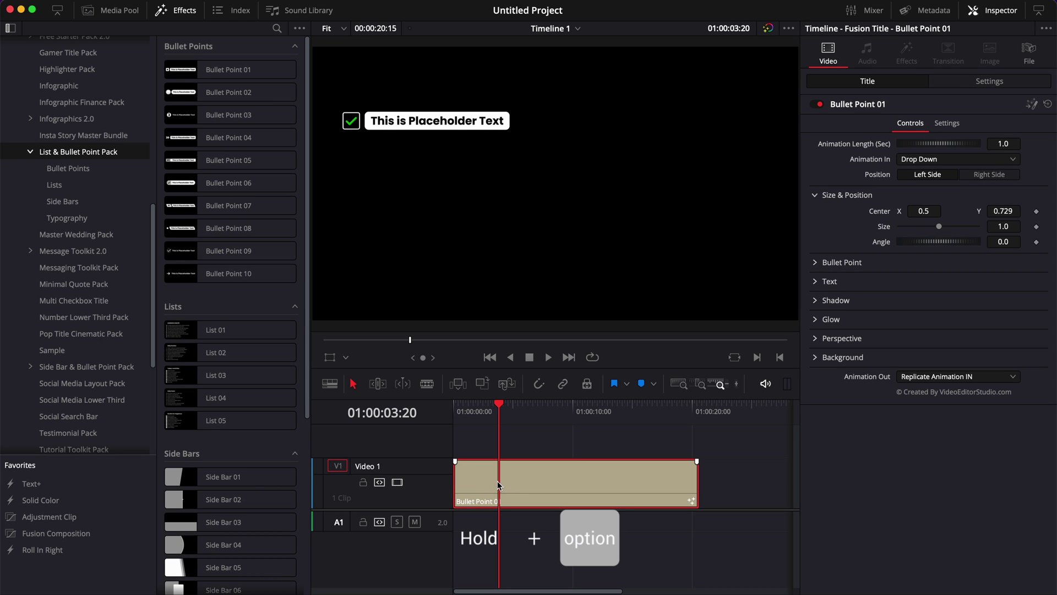
pyautogui.moveTo(493, 483); pyautogui.dragTo(522, 440)
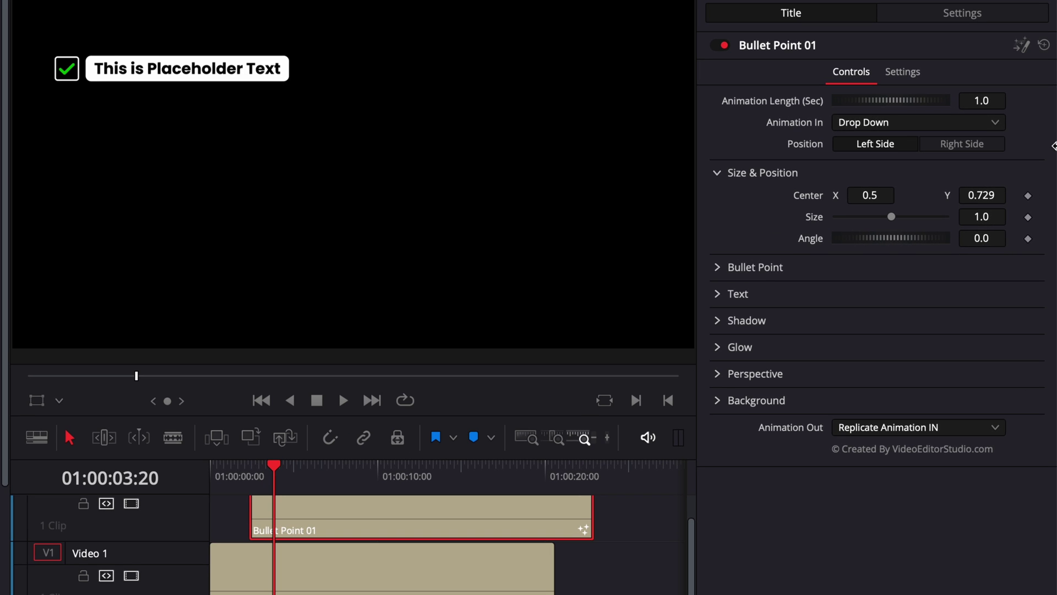
pyautogui.moveTo(994, 195)
pyautogui.mouseDown()
pyautogui.moveTo(966, 194)
pyautogui.moveTo(996, 200)
pyautogui.mouseUp()
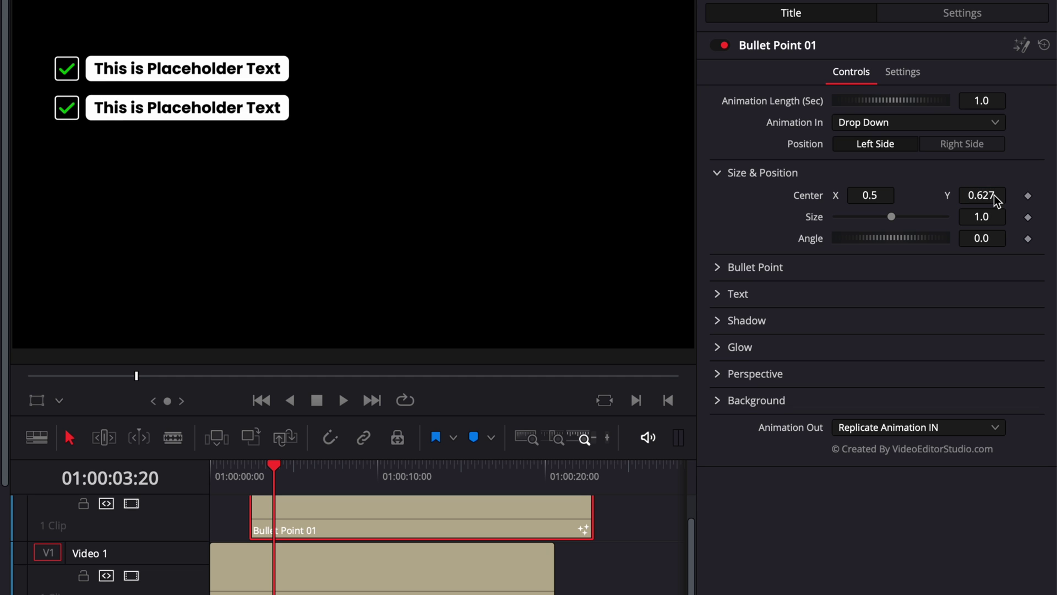
pyautogui.hotkey('alt', 'Down')
# Change the two bullets' text to 'Point Number 1' and 'Point Number 2' and play them back
pyautogui.click(719, 298)
pyautogui.moveTo(852, 321); pyautogui.dragTo(683, 316)
pyautogui.write('Point Number 1')
pyautogui.click(328, 513)
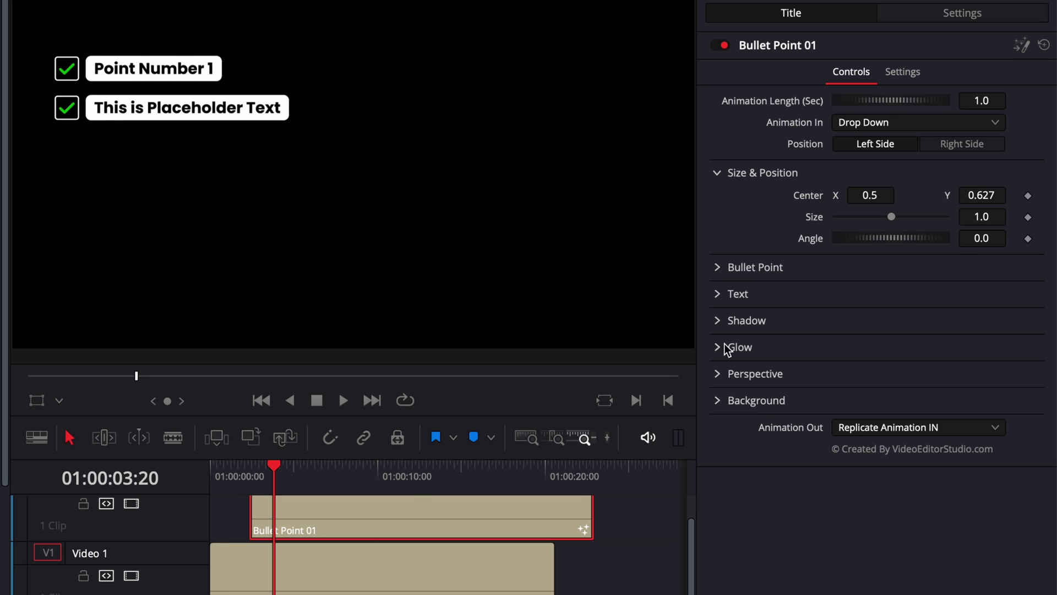
pyautogui.click(718, 296)
pyautogui.moveTo(851, 328); pyautogui.dragTo(673, 307)
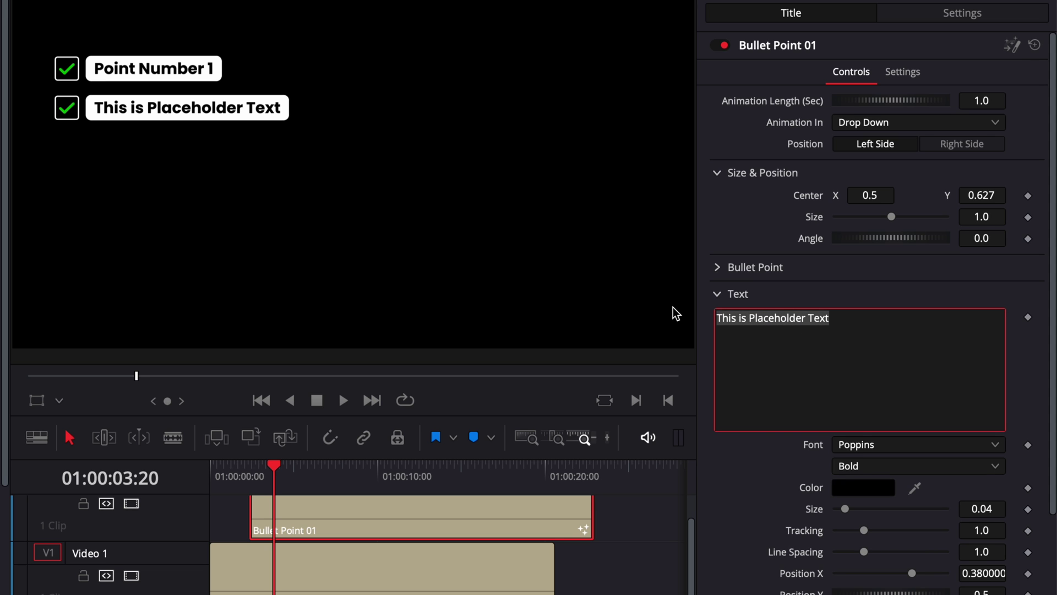
pyautogui.write('Point N')
pyautogui.press('Home')
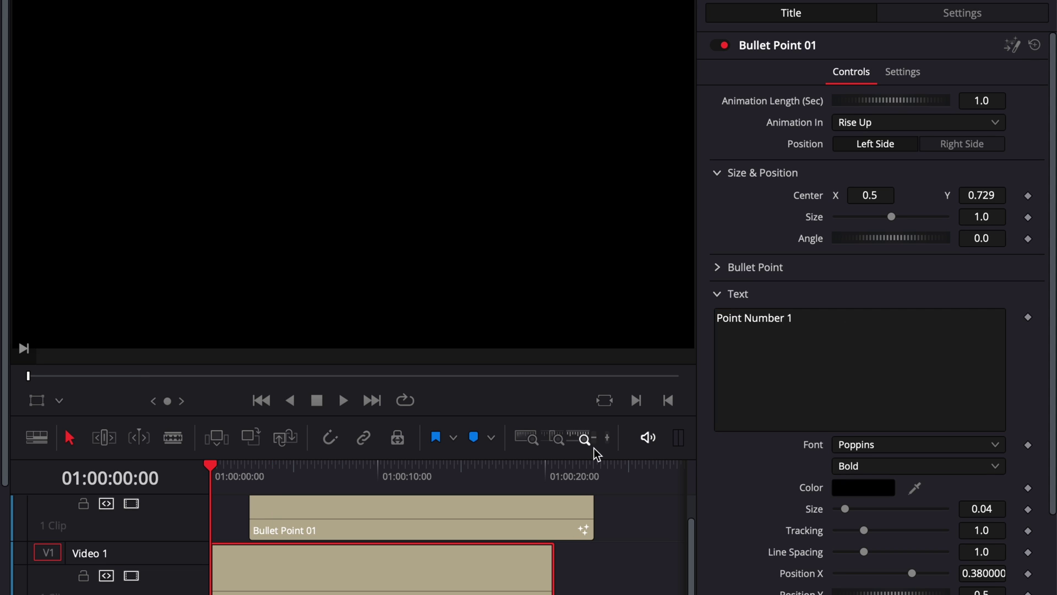
pyautogui.press('space')
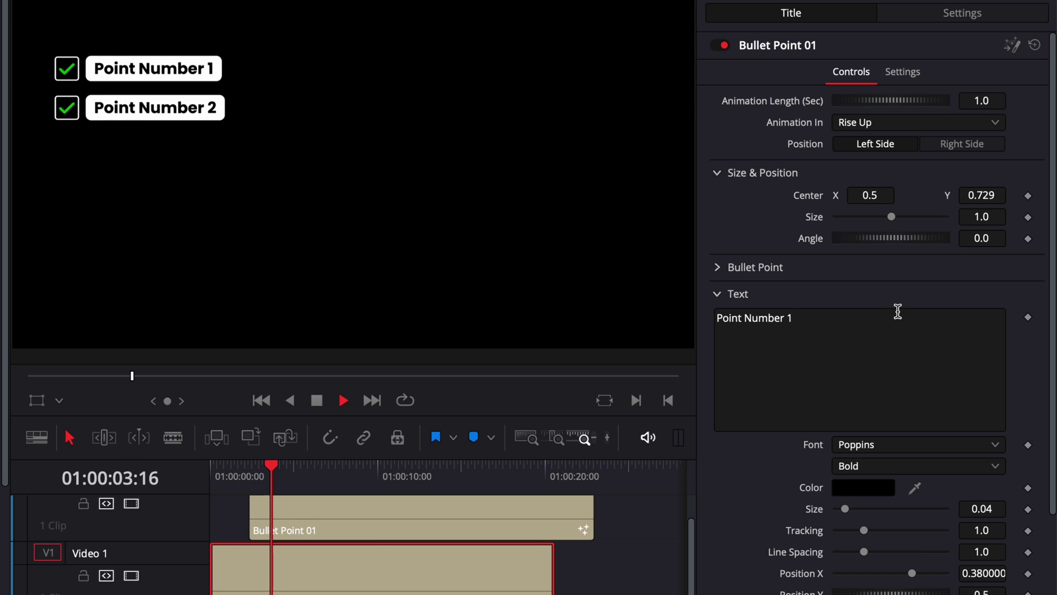
pyautogui.press('space')
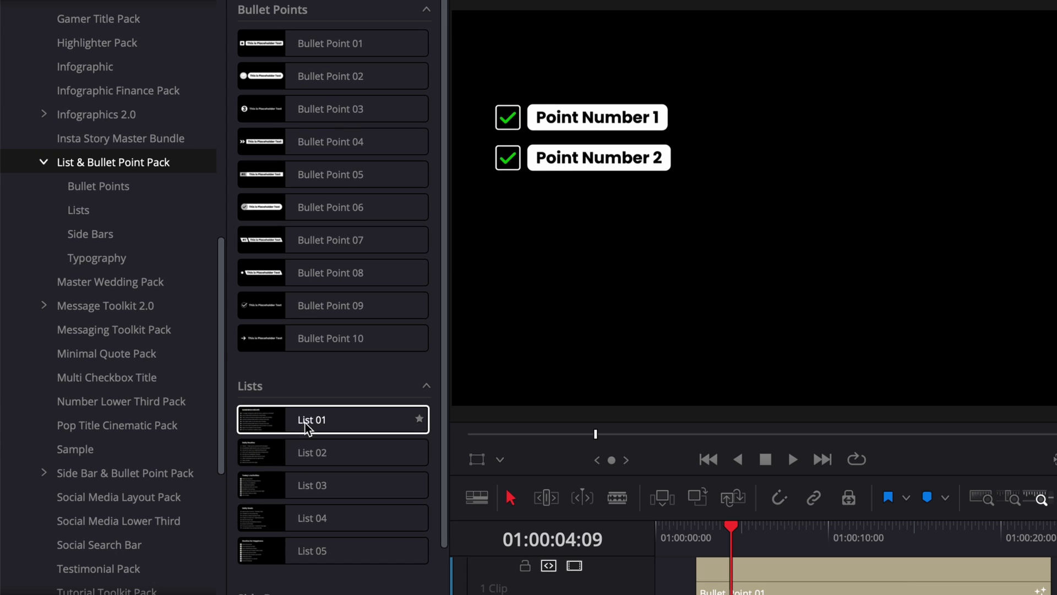
# Delete both bullet clips and place List 01 at the timeline start, lengthened to about 20 seconds
pyautogui.moveTo(192, 332)
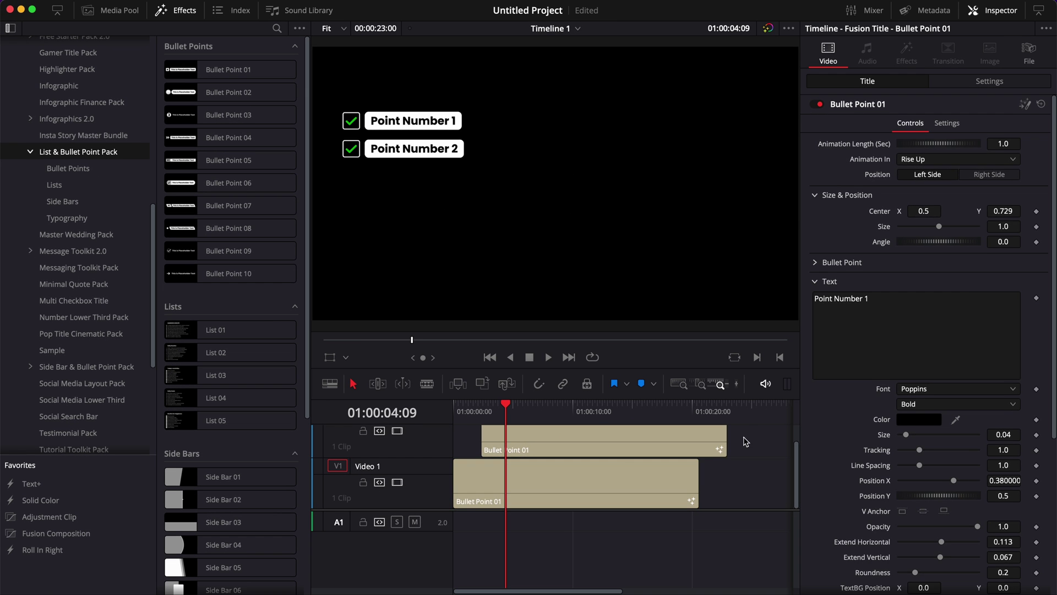
pyautogui.moveTo(743, 438); pyautogui.dragTo(563, 490)
pyautogui.press('Delete')
pyautogui.moveTo(198, 329); pyautogui.dragTo(457, 484)
pyautogui.moveTo(507, 488); pyautogui.dragTo(688, 496)
# Set the List 01 Points Count to 4 and Point Spacing to 1.74
pyautogui.click(661, 484)
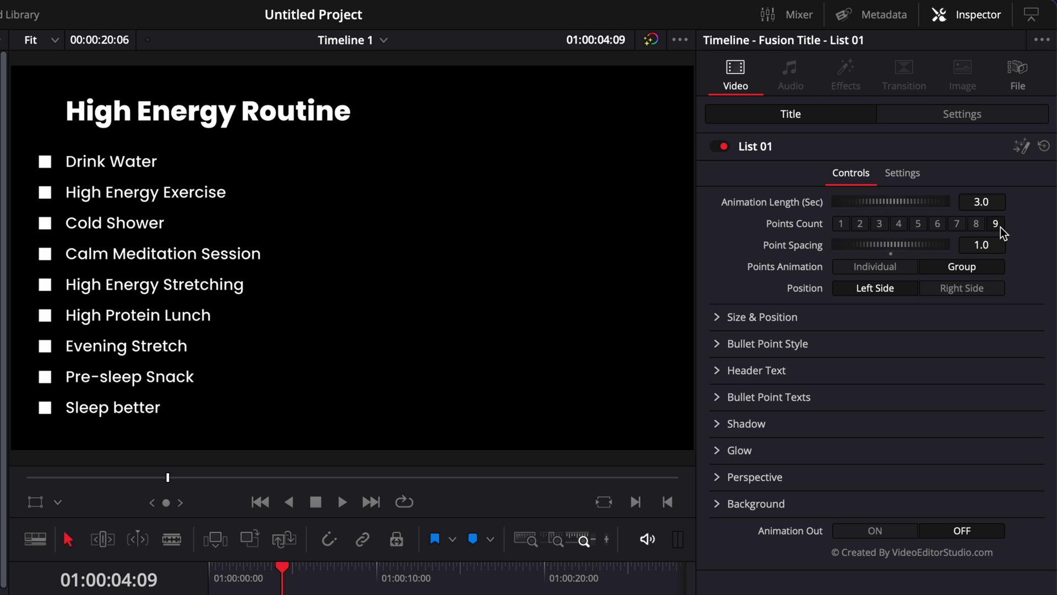
pyautogui.click(897, 224)
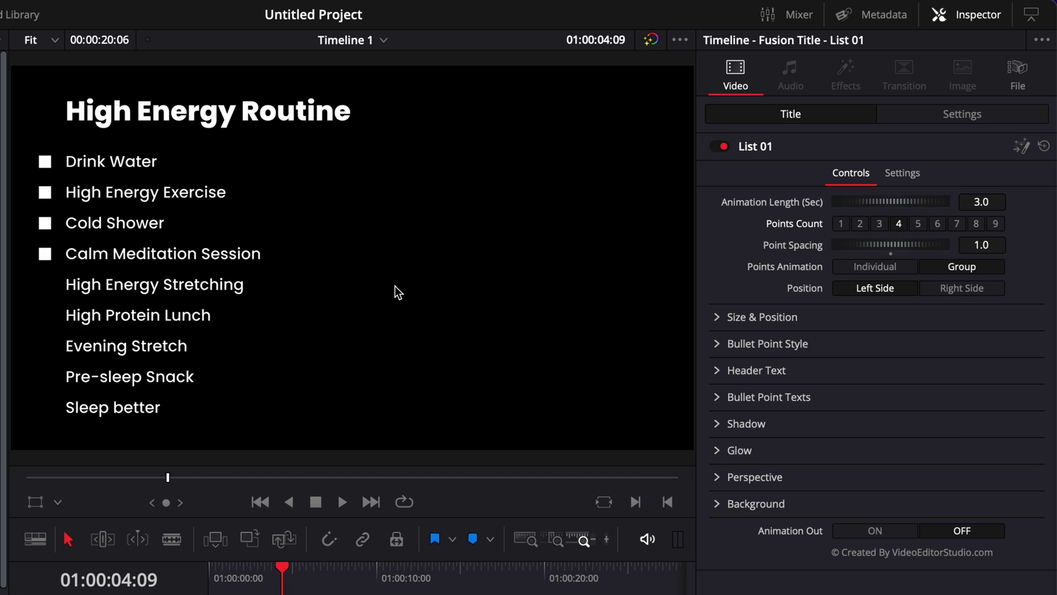
pyautogui.click(300, 573)
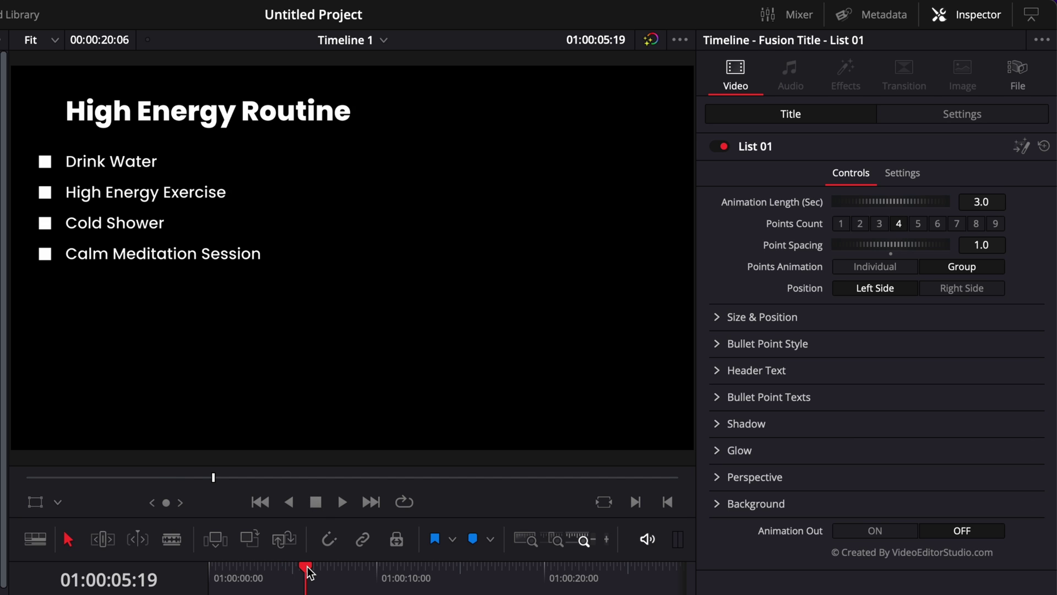
pyautogui.click(278, 572)
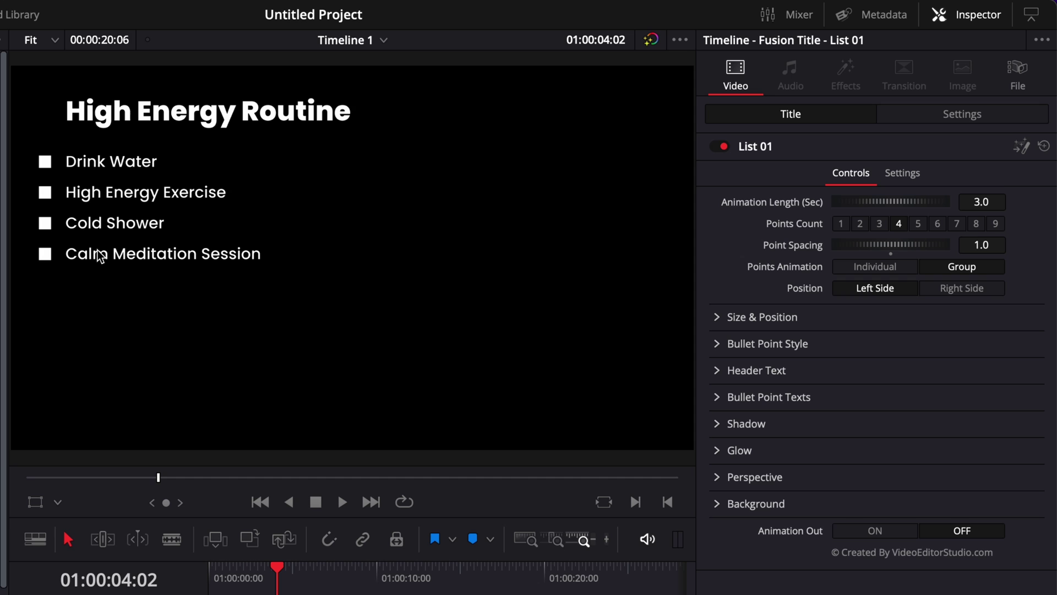
pyautogui.moveTo(972, 245); pyautogui.dragTo(1010, 245)
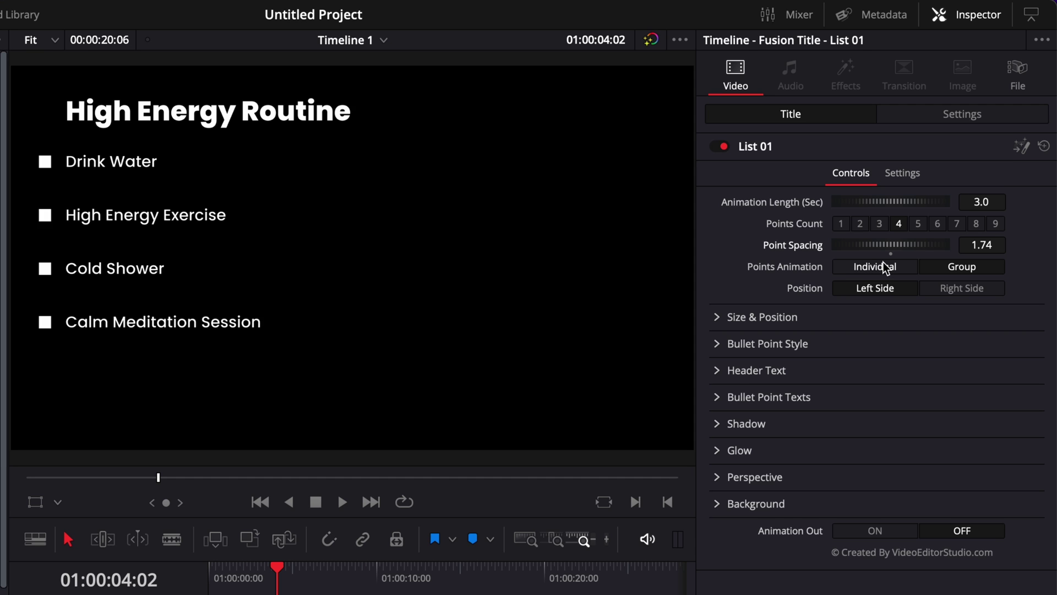
# Set List 01's Points Animation to Group and play the title from the start
pyautogui.click(934, 266)
pyautogui.press('Home')
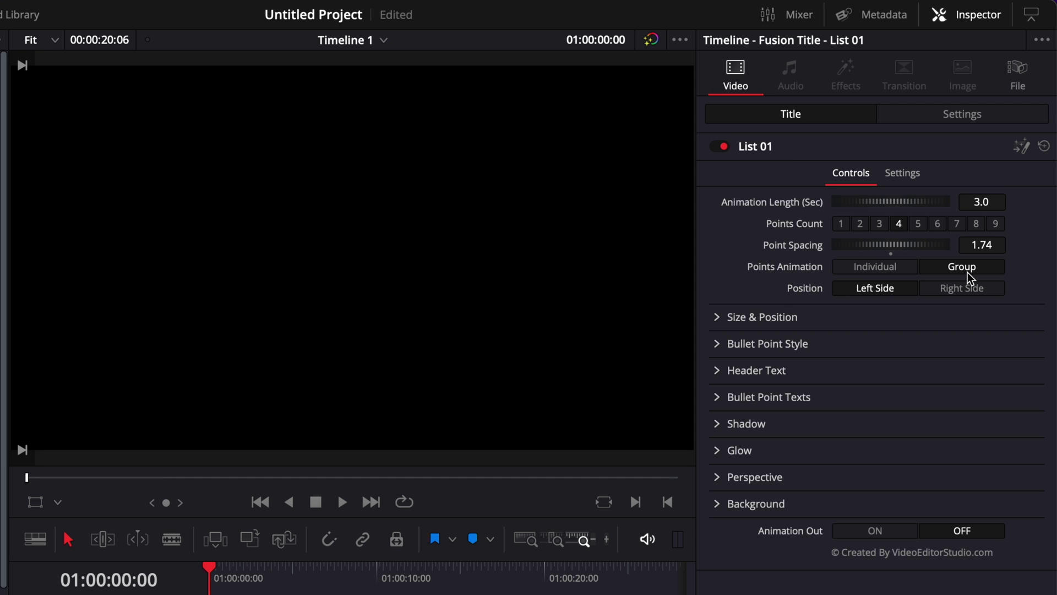
pyautogui.press('space')
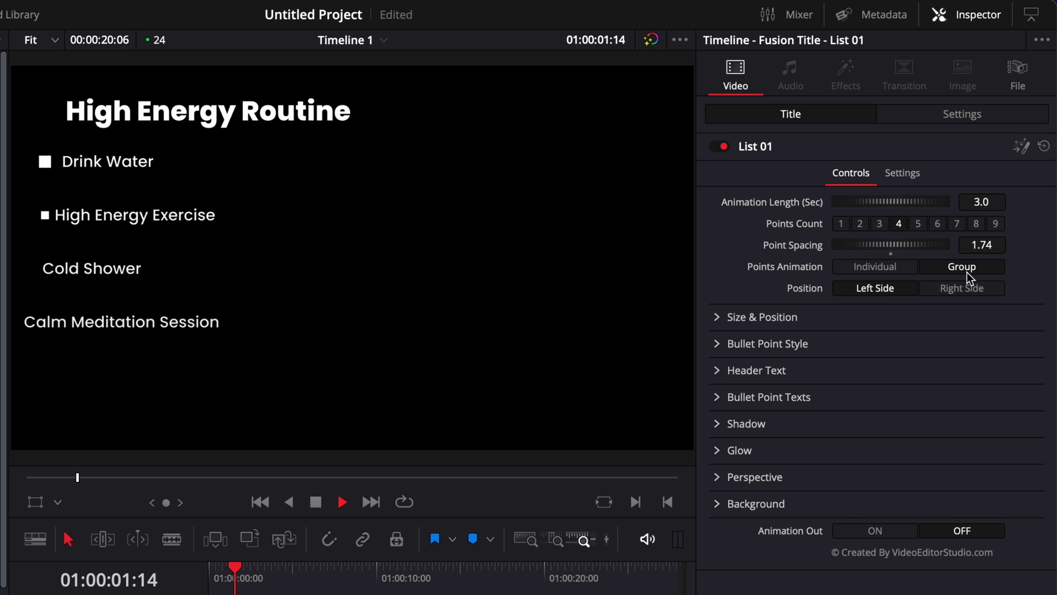
pyautogui.press('space')
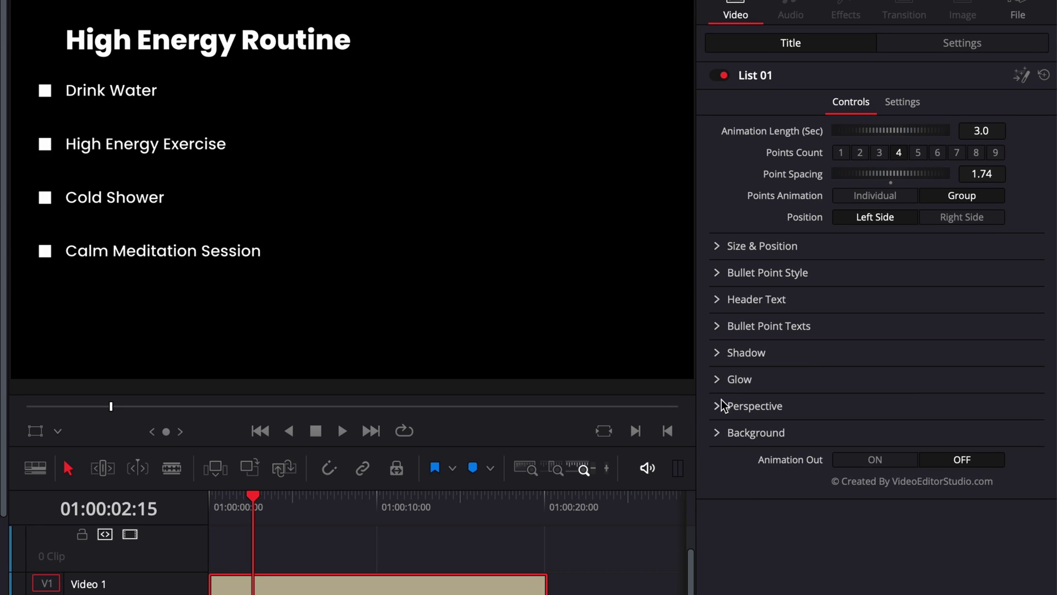
# Make the list bullets smaller red circles
pyautogui.click(717, 273)
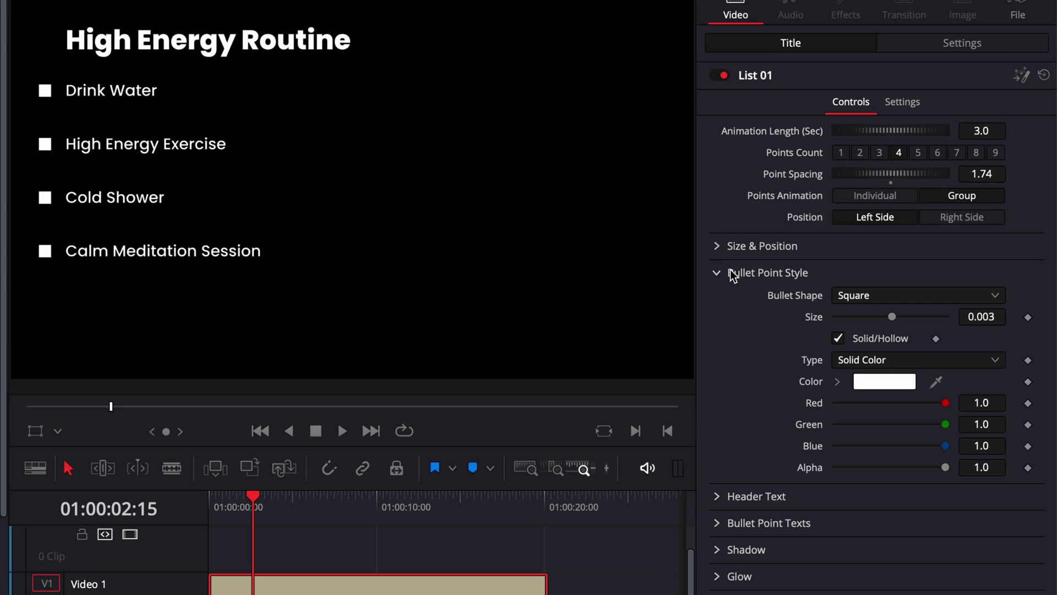
pyautogui.click(881, 294)
pyautogui.click(860, 333)
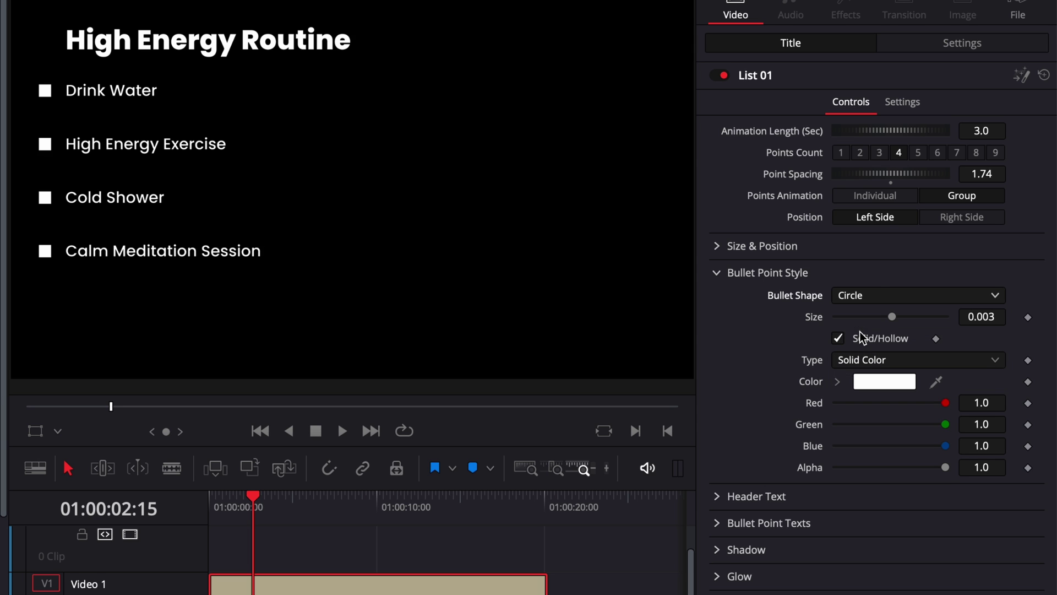
pyautogui.click(878, 382)
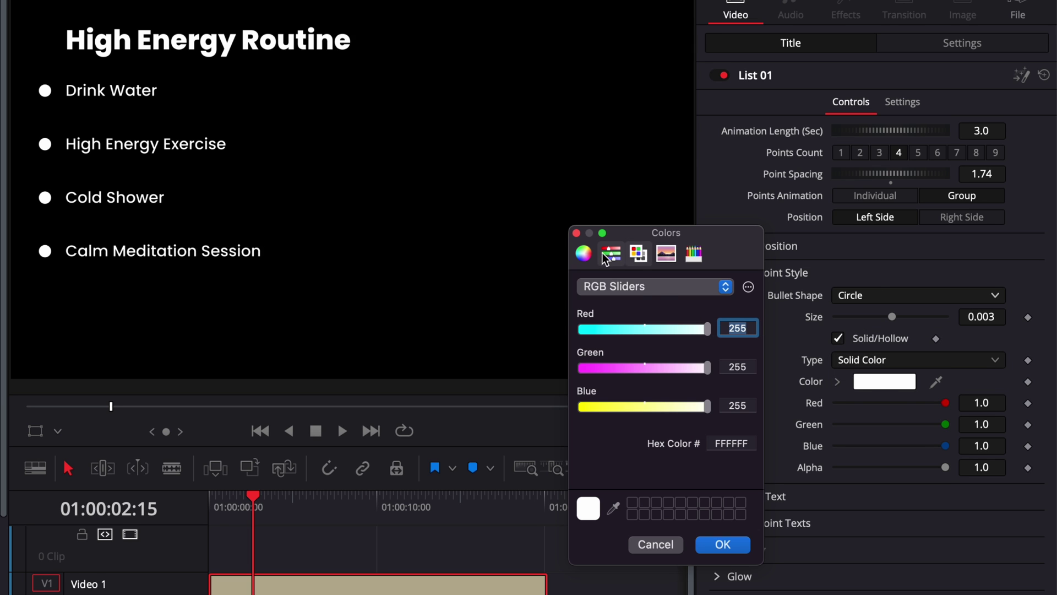
pyautogui.click(638, 253)
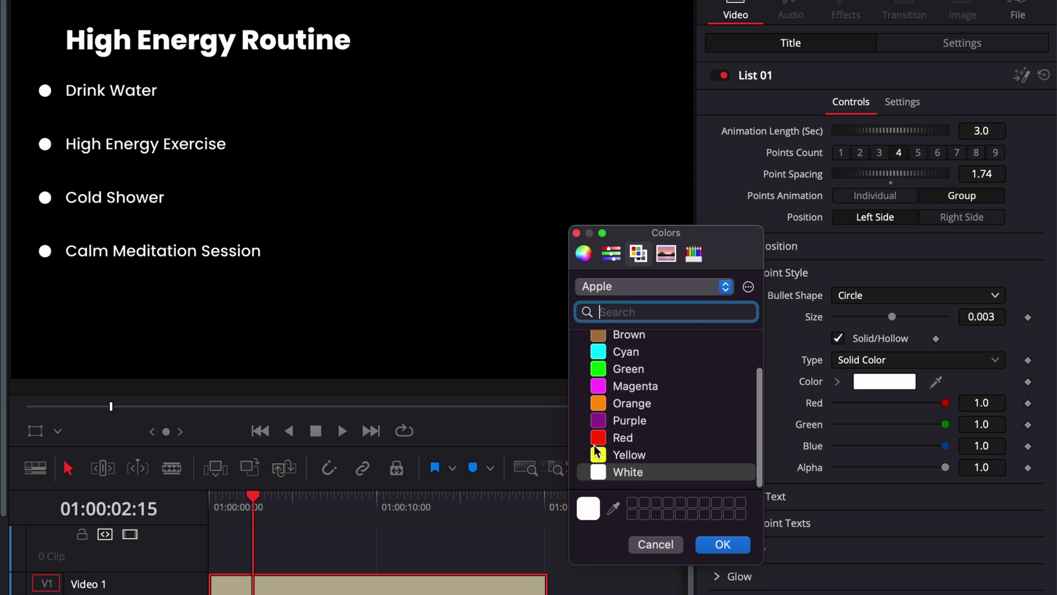
pyautogui.click(598, 442)
pyautogui.click(710, 544)
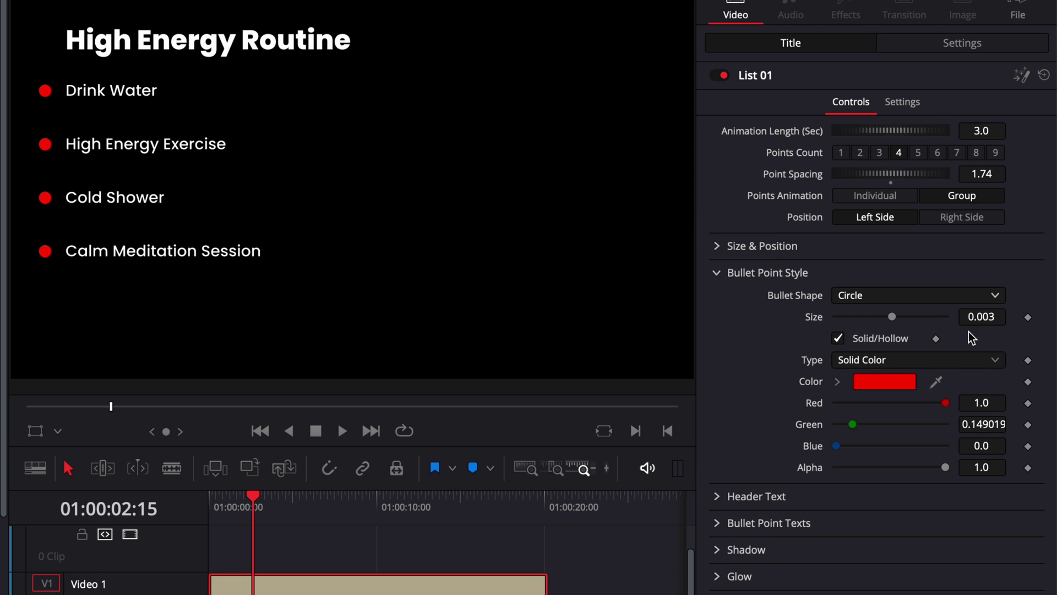
pyautogui.moveTo(990, 318); pyautogui.dragTo(969, 318)
pyautogui.click(717, 273)
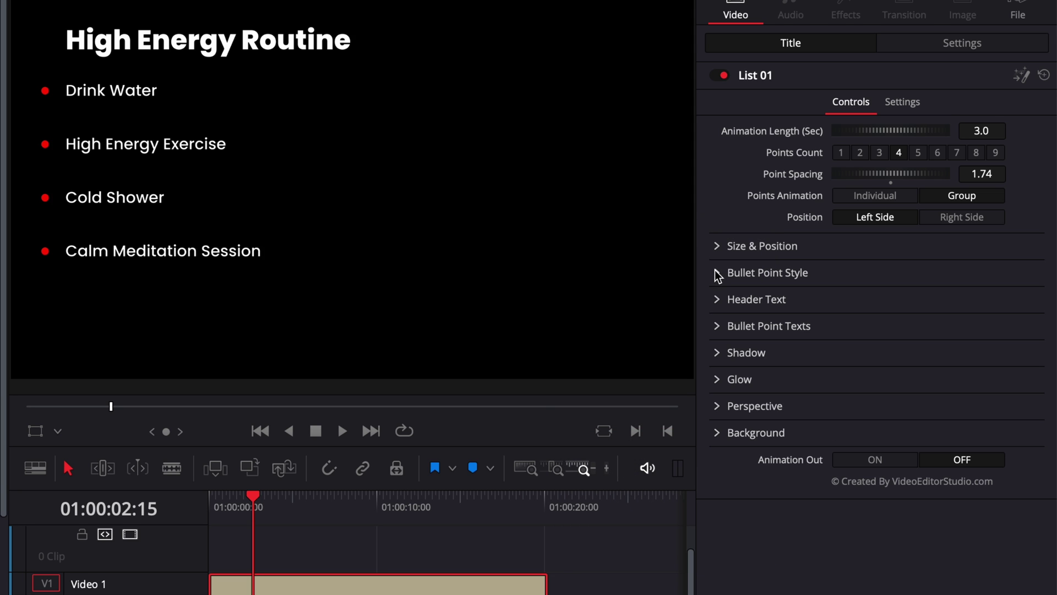
# Give the heading a red box: opacity 1, Round 0.181, Extend Horizontal 0.25, Vertical 0.1
pyautogui.click(715, 300)
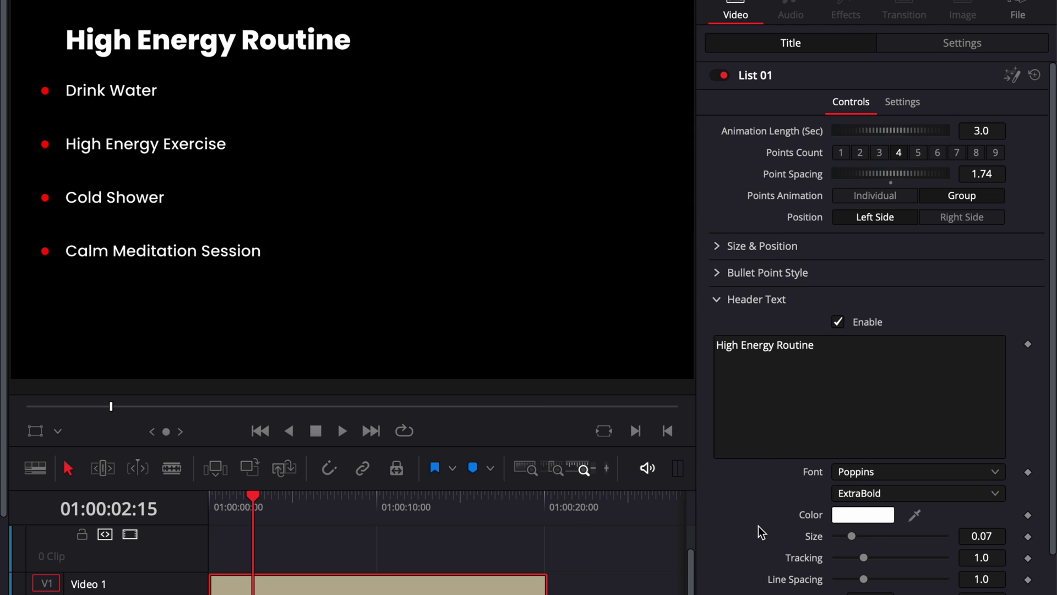
pyautogui.scroll(-3, 758, 527)
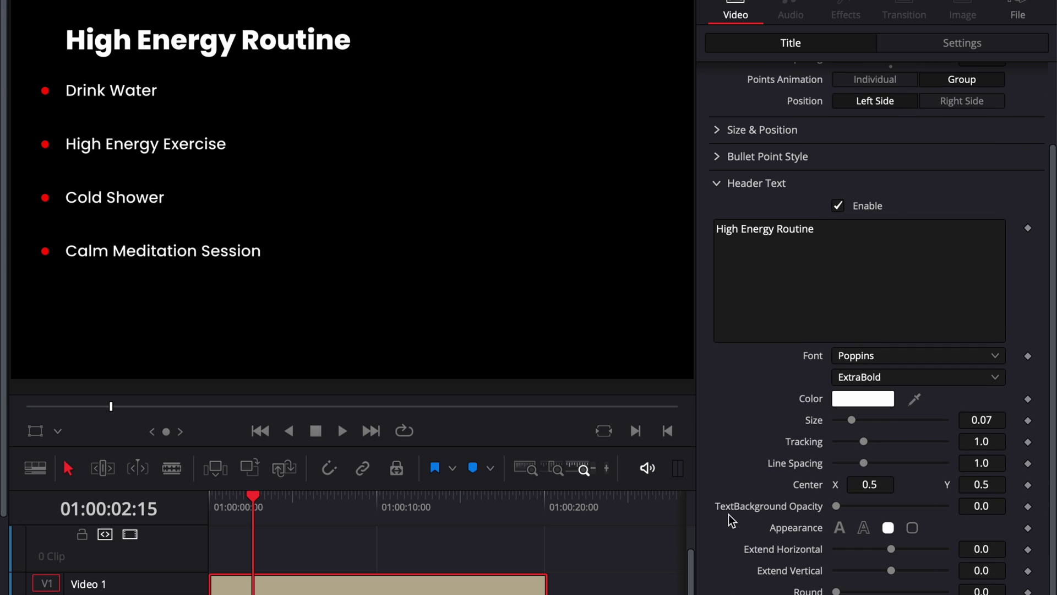
pyautogui.moveTo(840, 509); pyautogui.dragTo(945, 506)
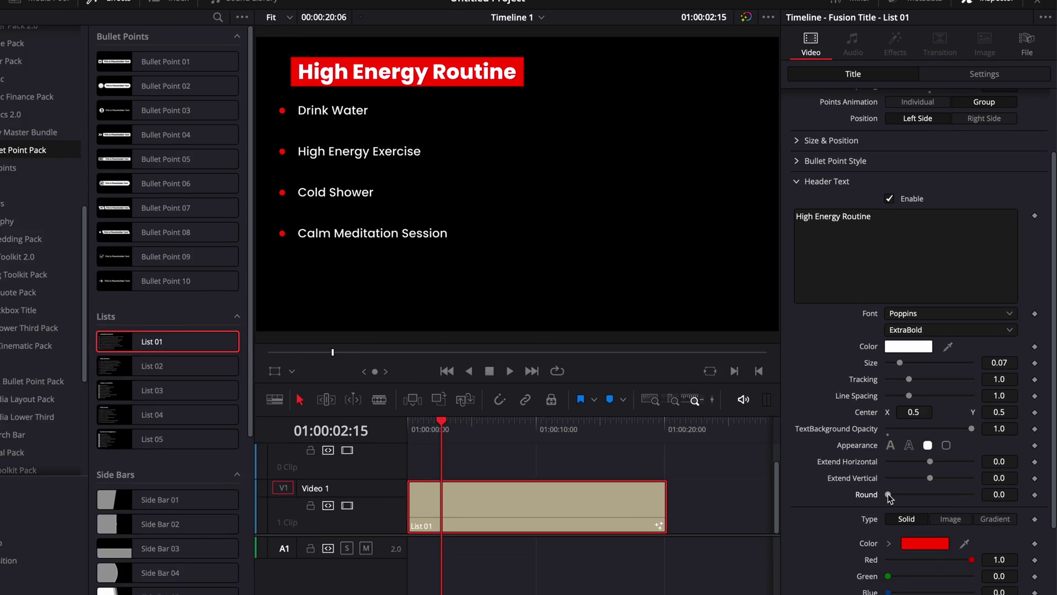
pyautogui.moveTo(835, 590); pyautogui.dragTo(854, 594)
pyautogui.moveTo(913, 478); pyautogui.dragTo(916, 480)
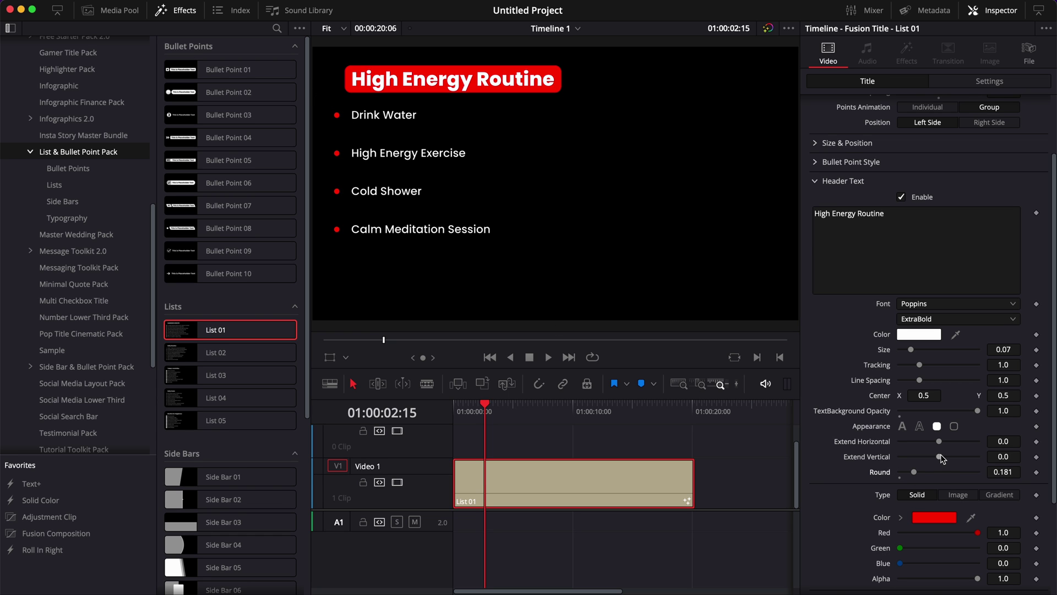
pyautogui.moveTo(940, 456); pyautogui.dragTo(946, 445)
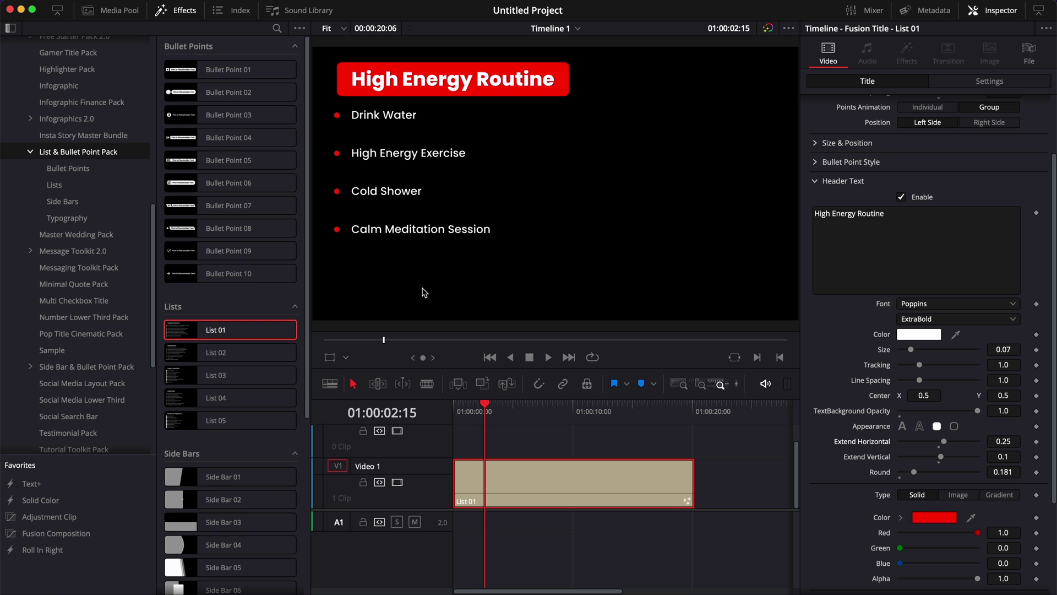
# Set Points Animation to Individual and preview the bullets animating in
pyautogui.click(815, 182)
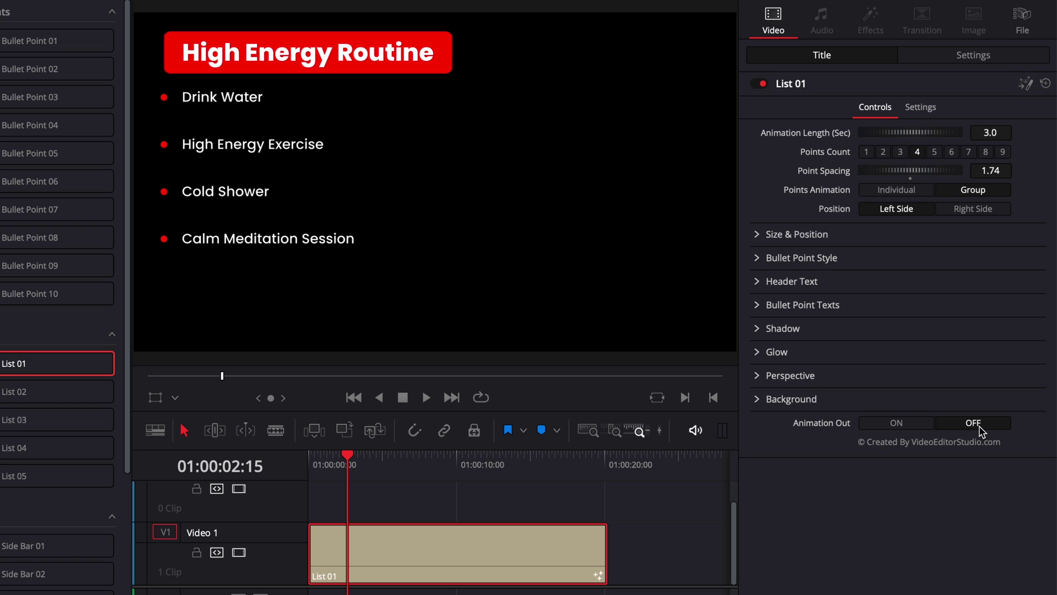
pyautogui.click(887, 194)
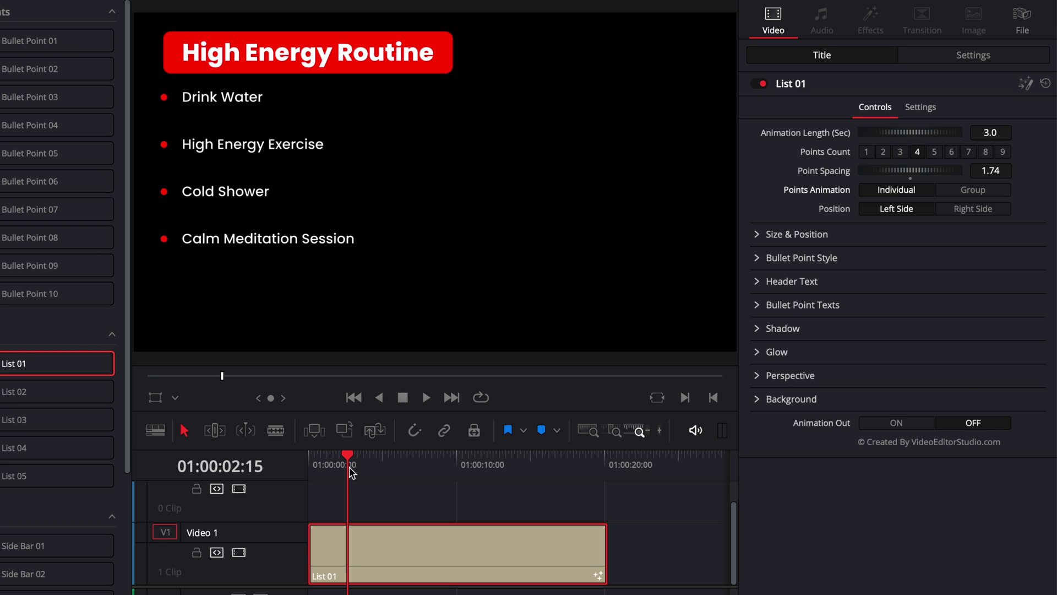
pyautogui.moveTo(354, 467); pyautogui.dragTo(382, 464)
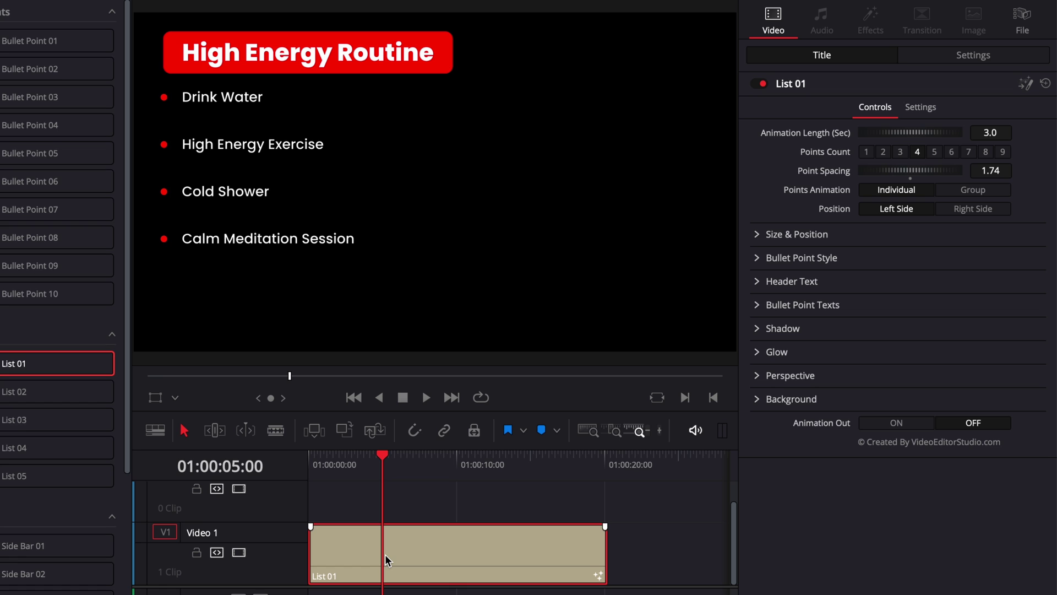
# Blade the List 01 clip at 5, 10 and 15 seconds into four pieces
pyautogui.hotkey('ctrl', 'b')
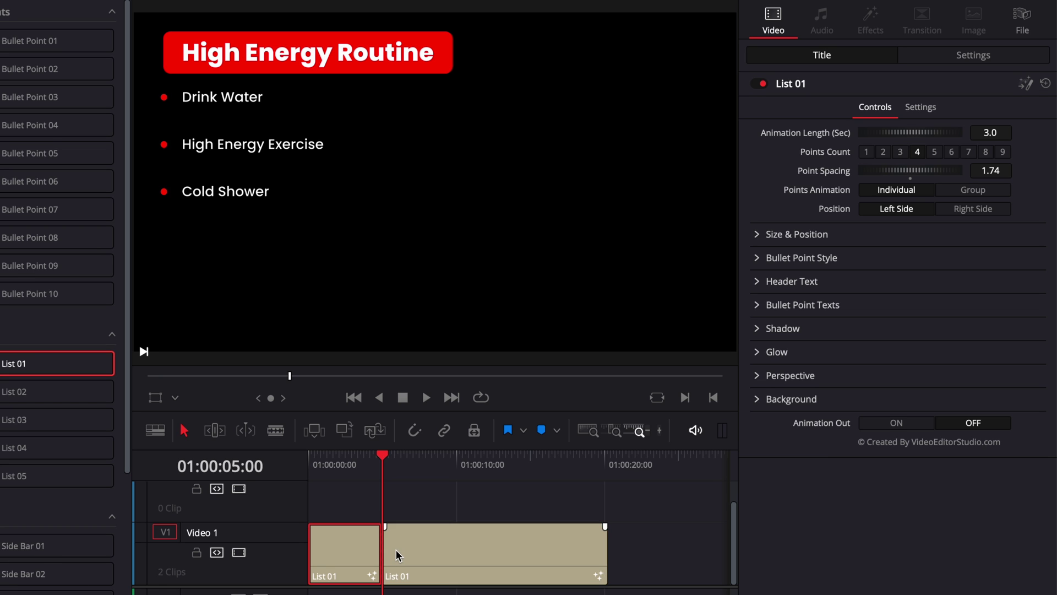
pyautogui.moveTo(402, 462); pyautogui.dragTo(529, 553)
pyautogui.hotkey('ctrl', 'b')
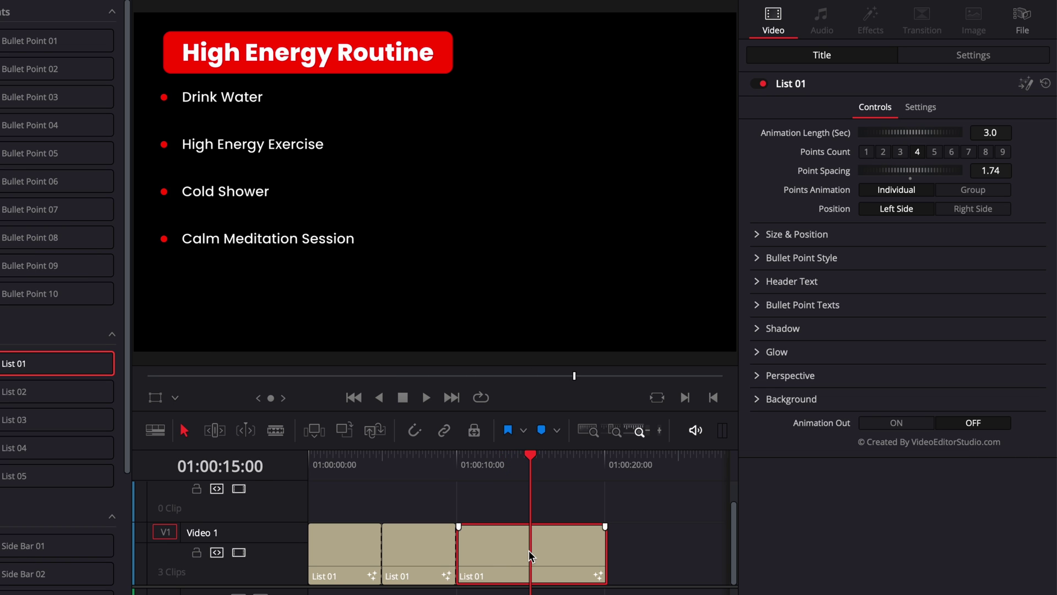
pyautogui.hotkey('ctrl', 'b')
pyautogui.click(333, 464)
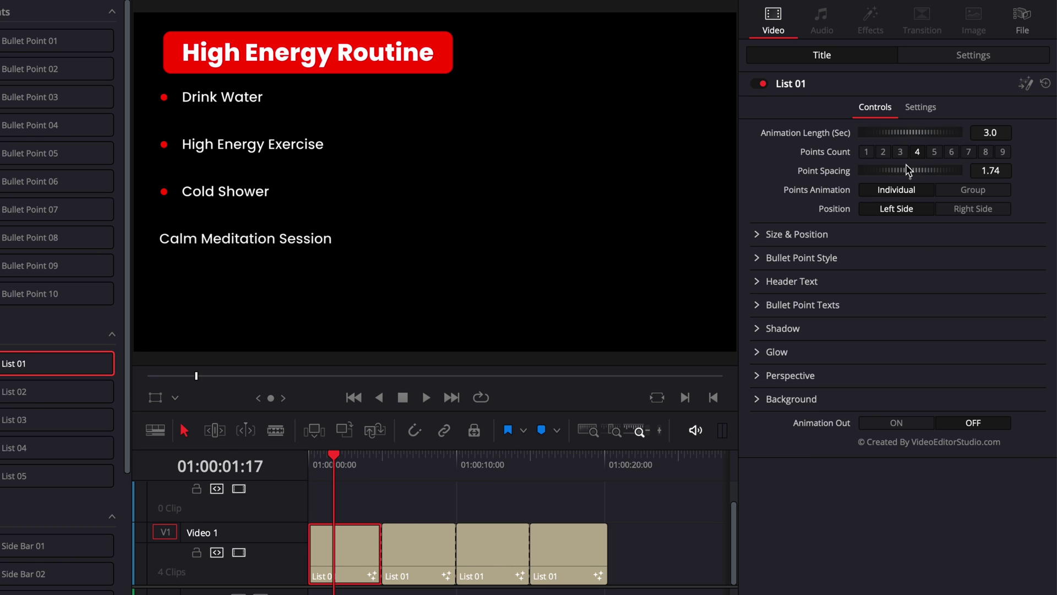
# Set Points Count to 1 on the first clip, 3 on the third, and Group animation on the fourth
pyautogui.click(866, 152)
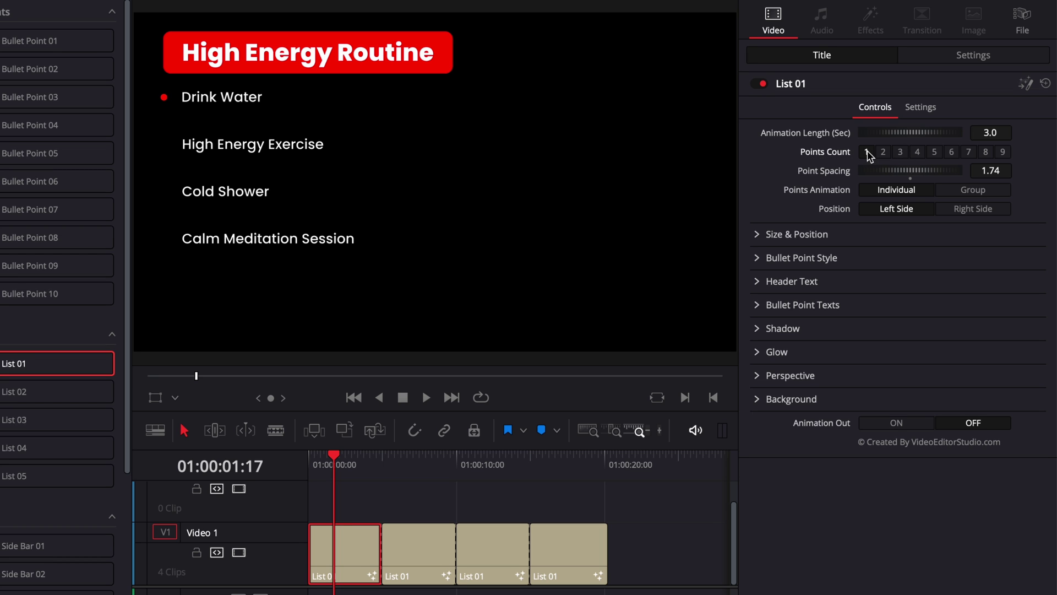
pyautogui.click(414, 464)
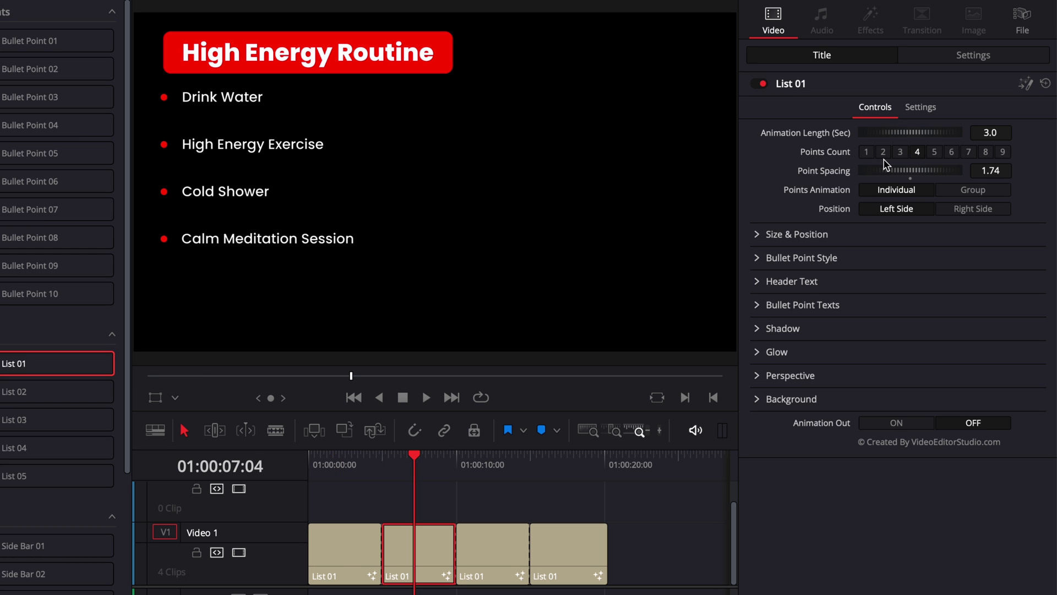
pyautogui.click(487, 464)
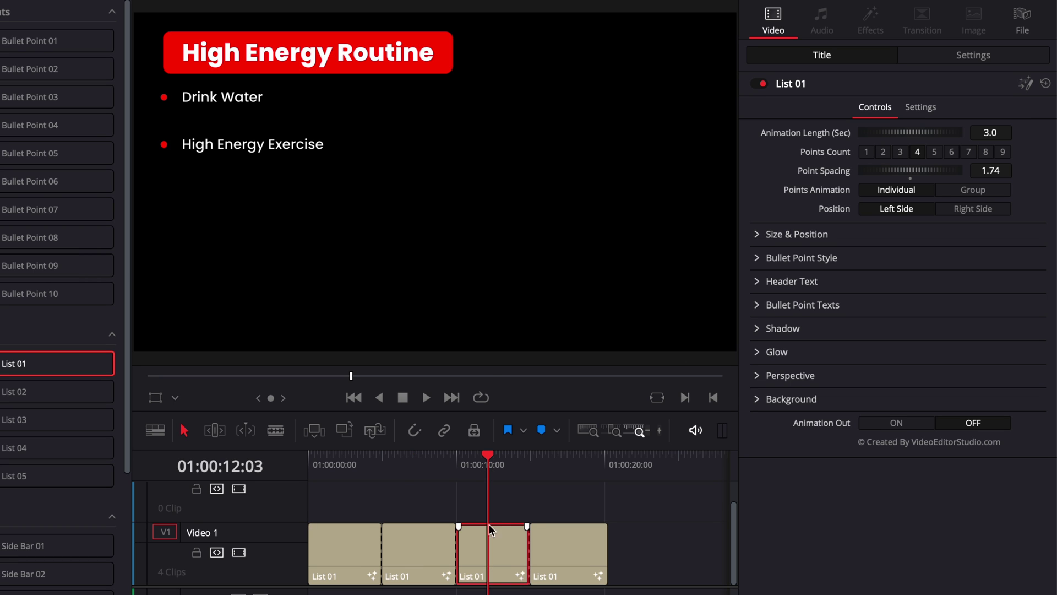
pyautogui.click(900, 151)
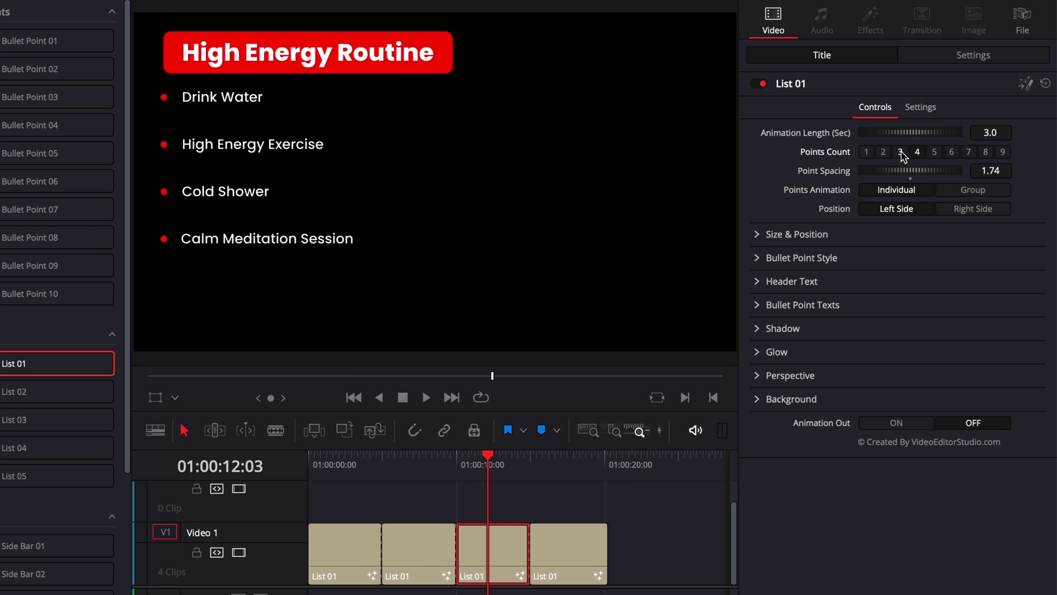
pyautogui.click(569, 463)
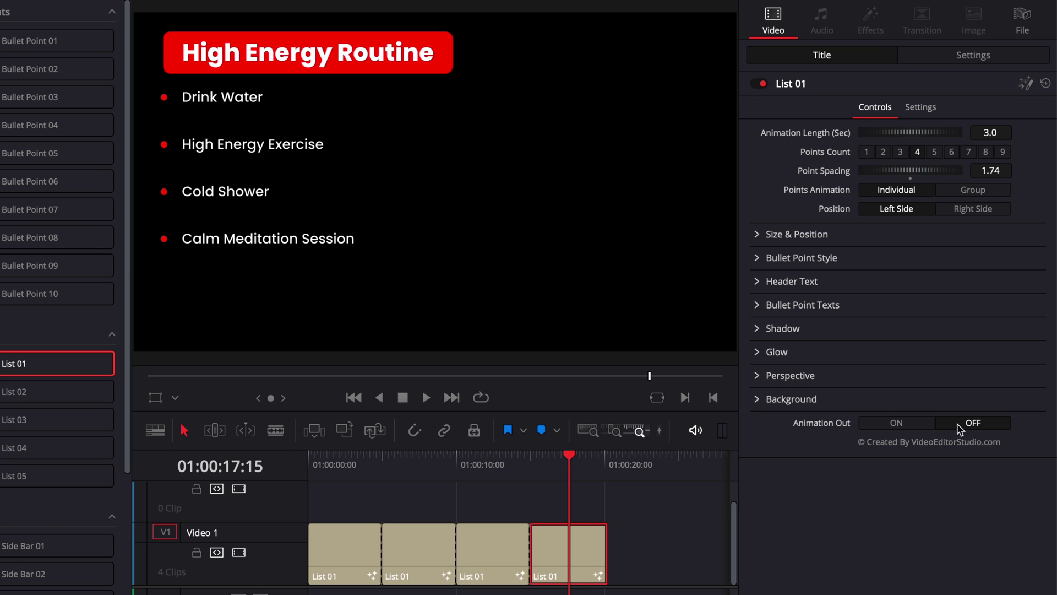
pyautogui.click(974, 191)
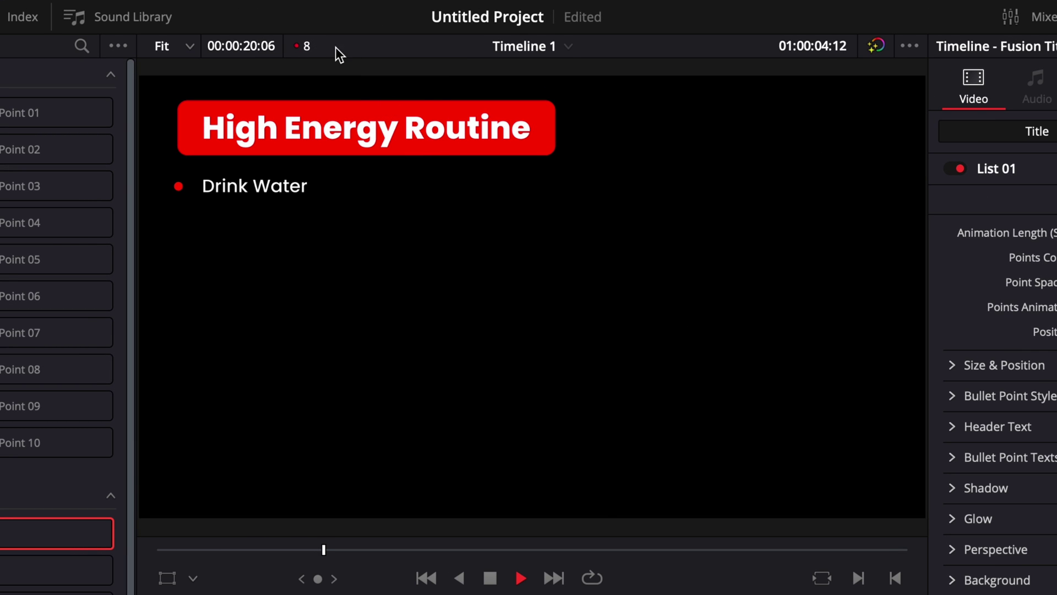
# Set Playback > Render Cache to User and check the viewer display options
pyautogui.click(154, 17)
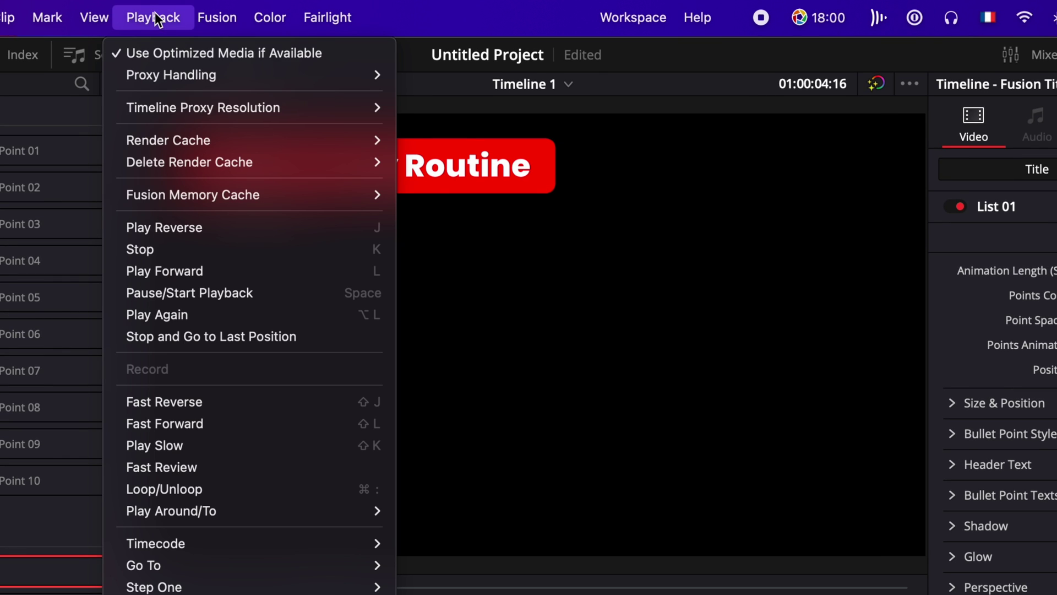
pyautogui.moveTo(157, 136)
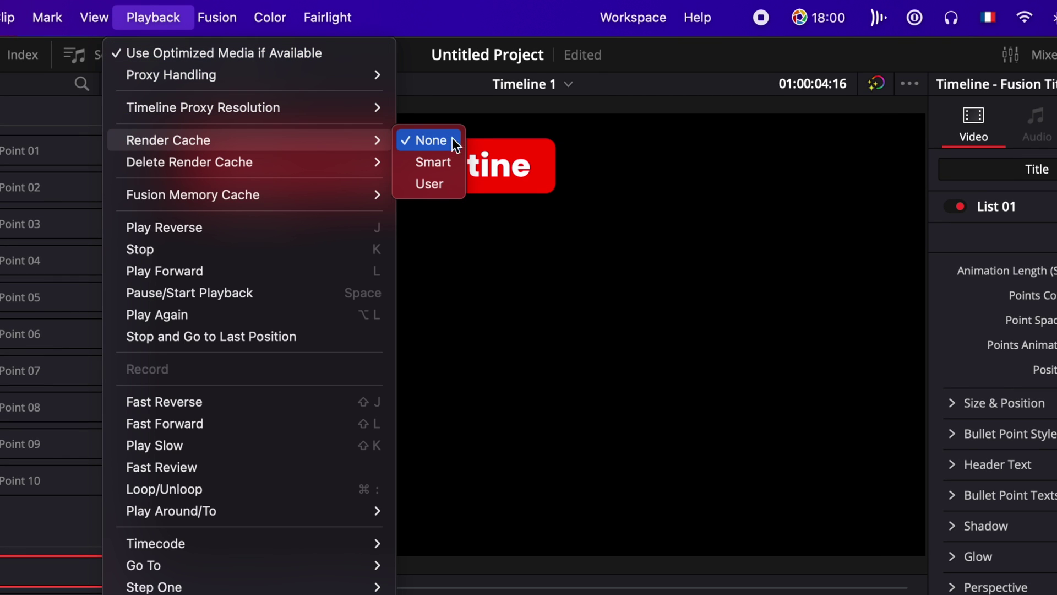
pyautogui.click(435, 183)
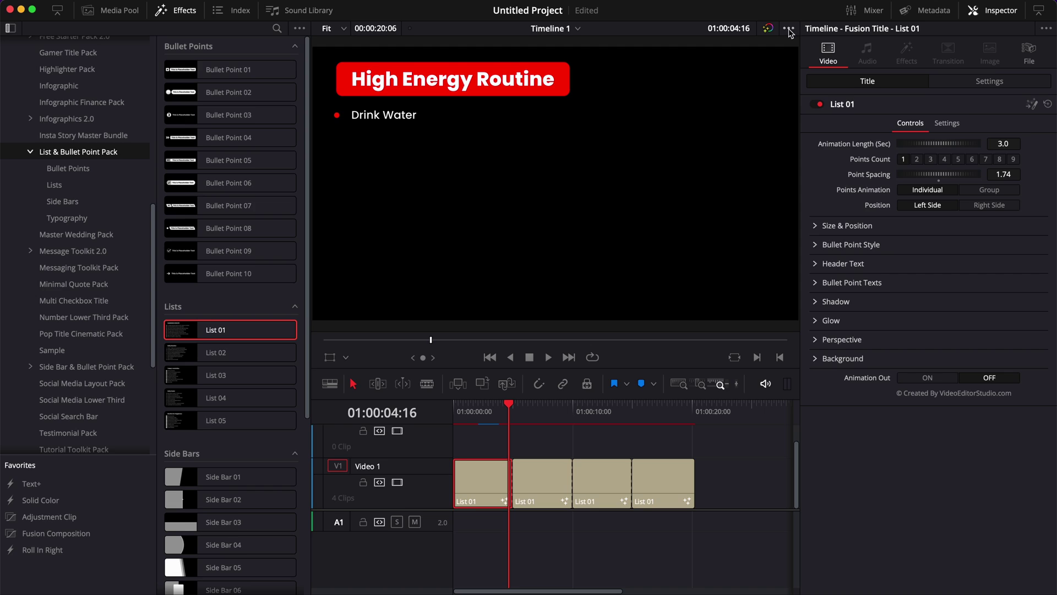
pyautogui.click(791, 32)
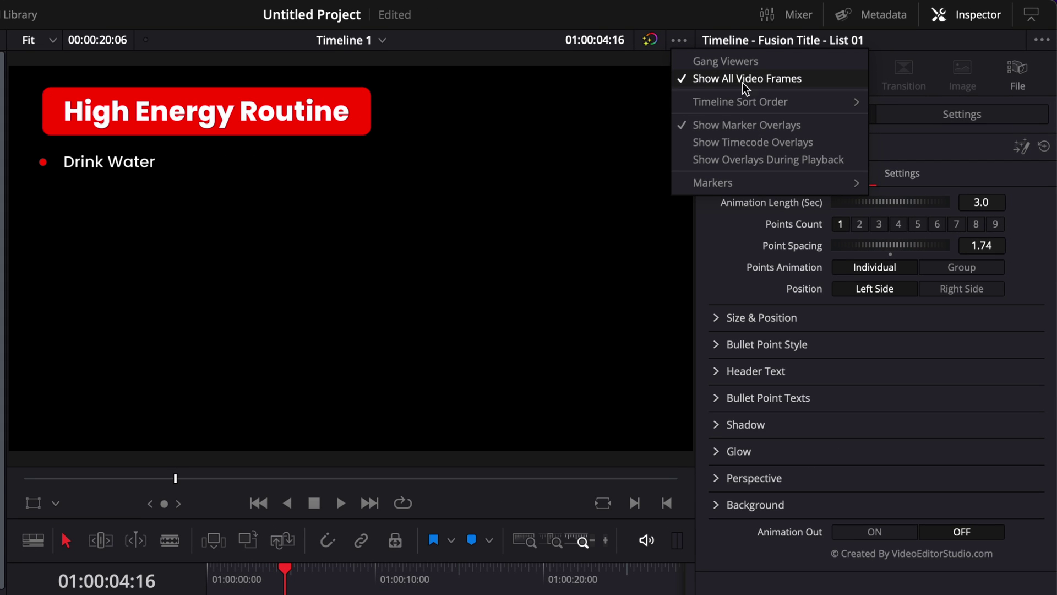
# Play the bullet-list sequence from the beginning to review it
pyautogui.click(243, 578)
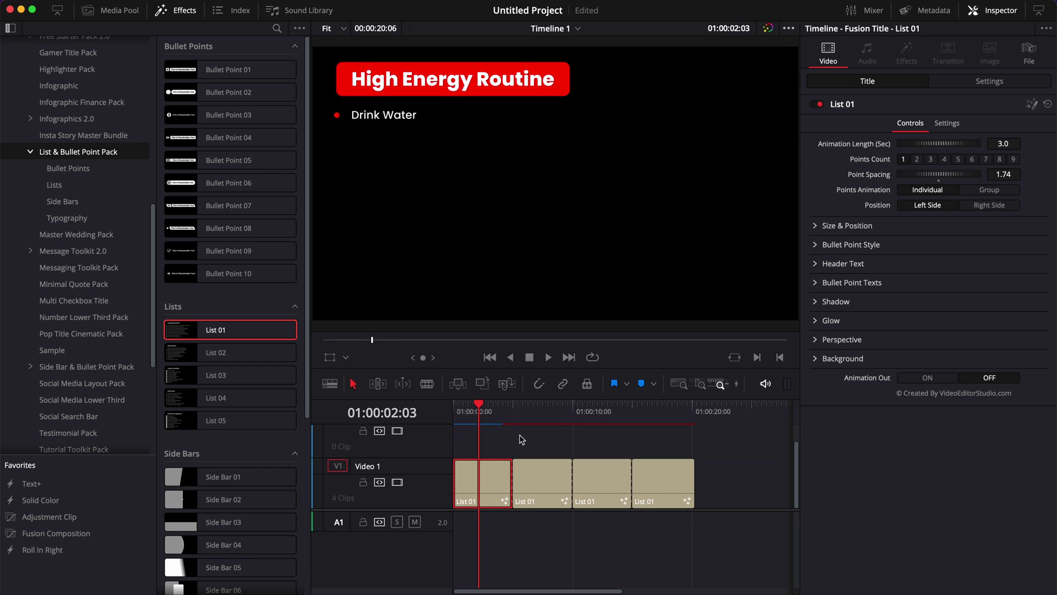
pyautogui.press('space')
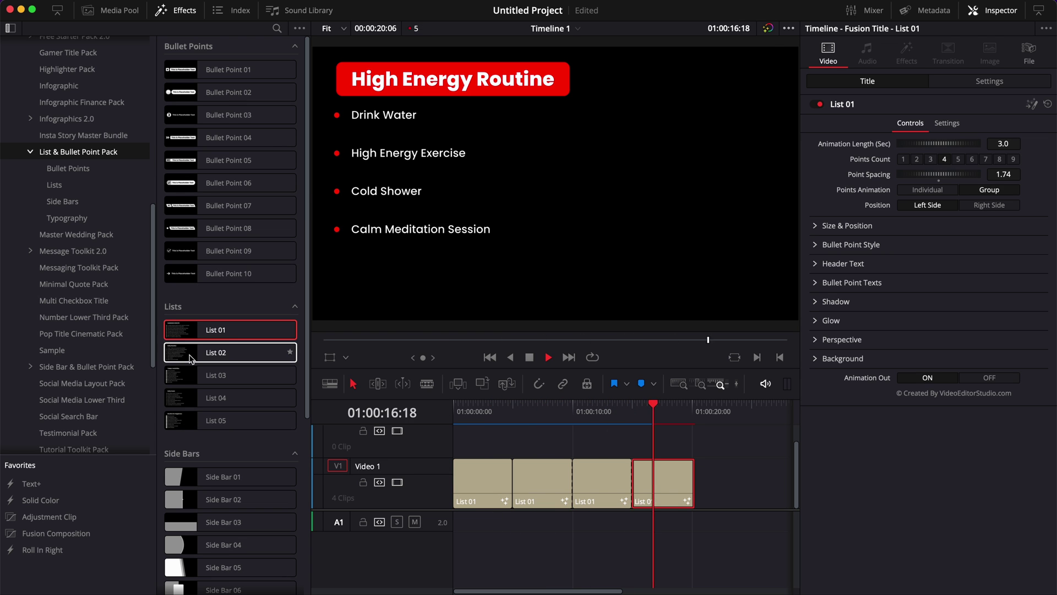
pyautogui.press('Home')
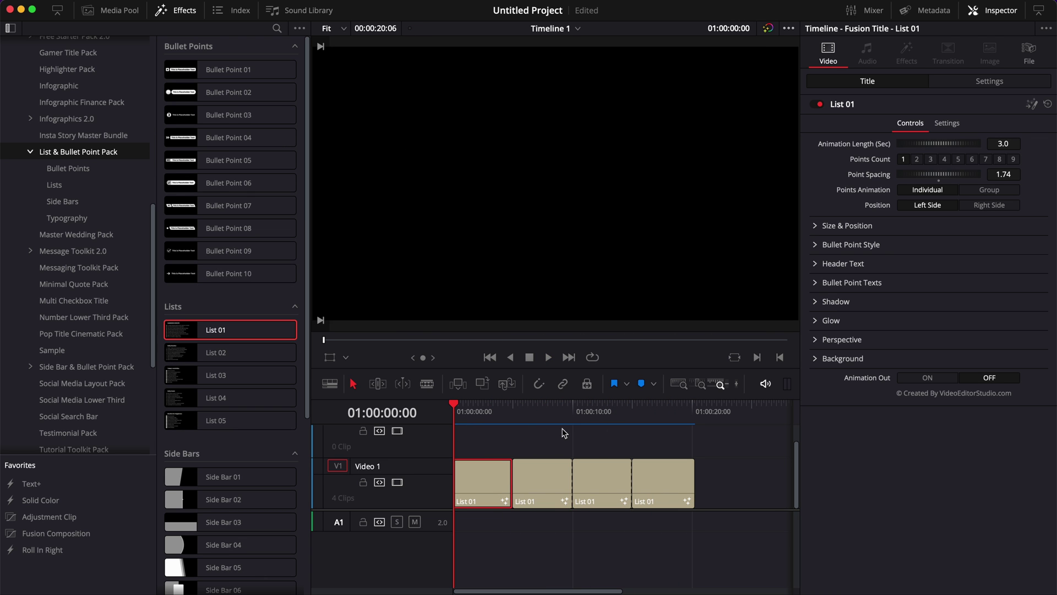
pyautogui.press('space')
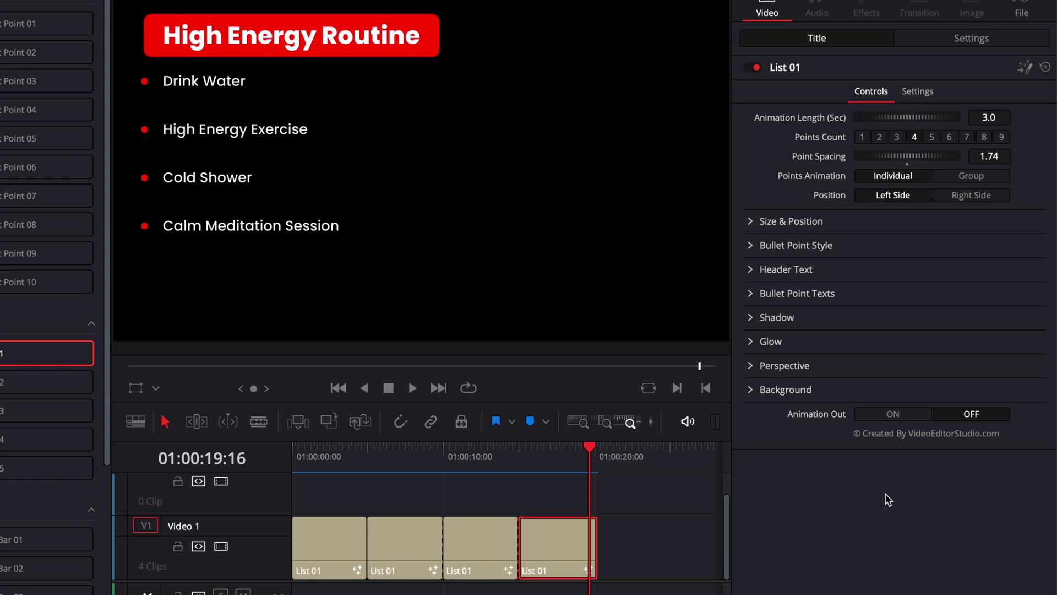
# Extend the last clip 3 seconds, blade off a fifth clip, and set its Points Animation to Group
pyautogui.moveTo(592, 550); pyautogui.dragTo(654, 551)
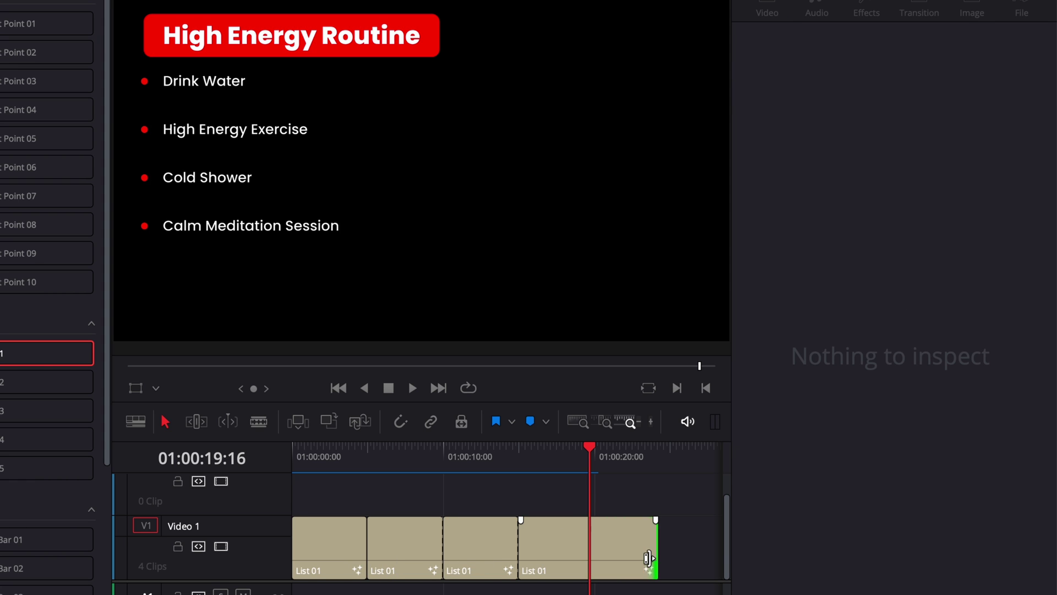
pyautogui.click(589, 548)
pyautogui.hotkey('ctrl', 'b')
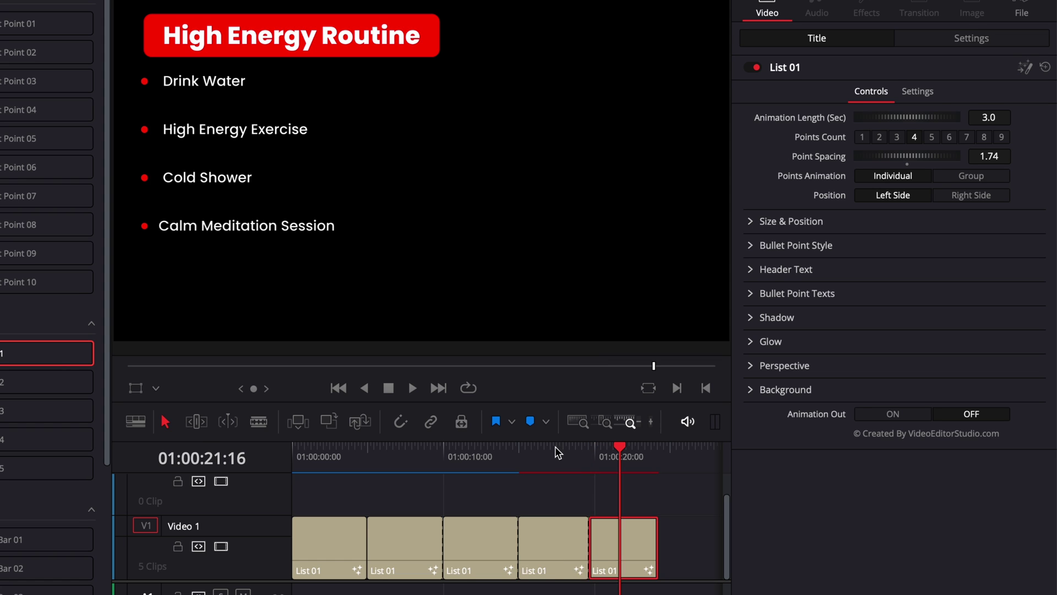
pyautogui.click(555, 446)
pyautogui.click(557, 551)
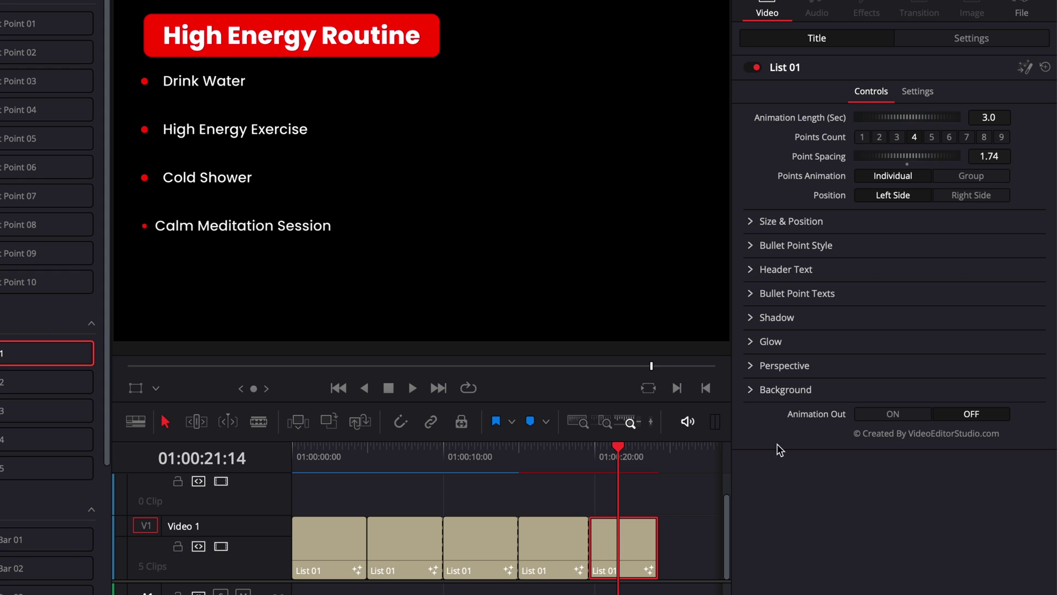
pyautogui.click(972, 176)
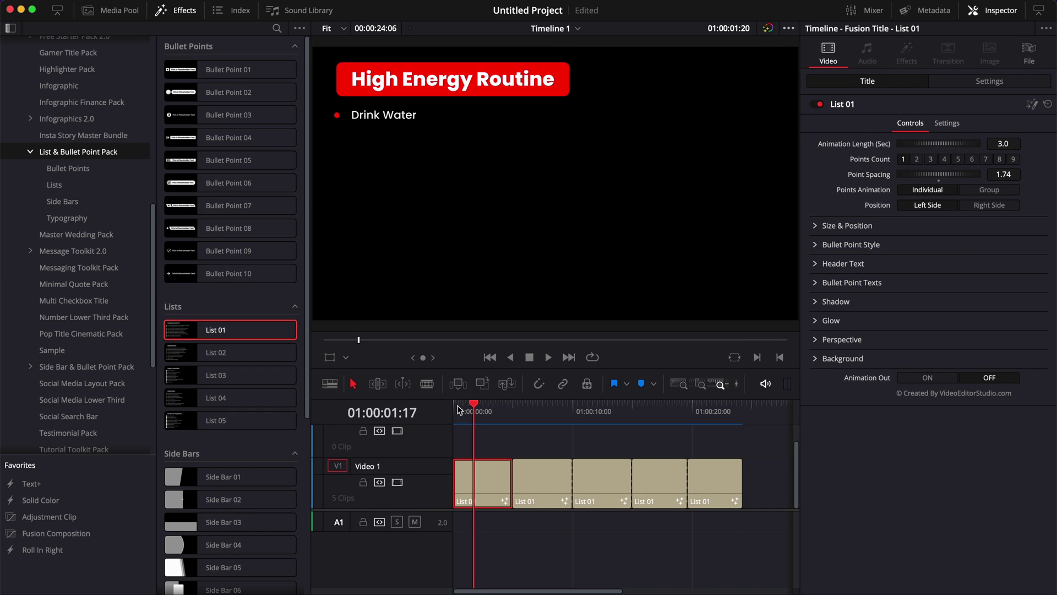
# Play the sequence from the start, then select all five List 01 clips
pyautogui.press('Home')
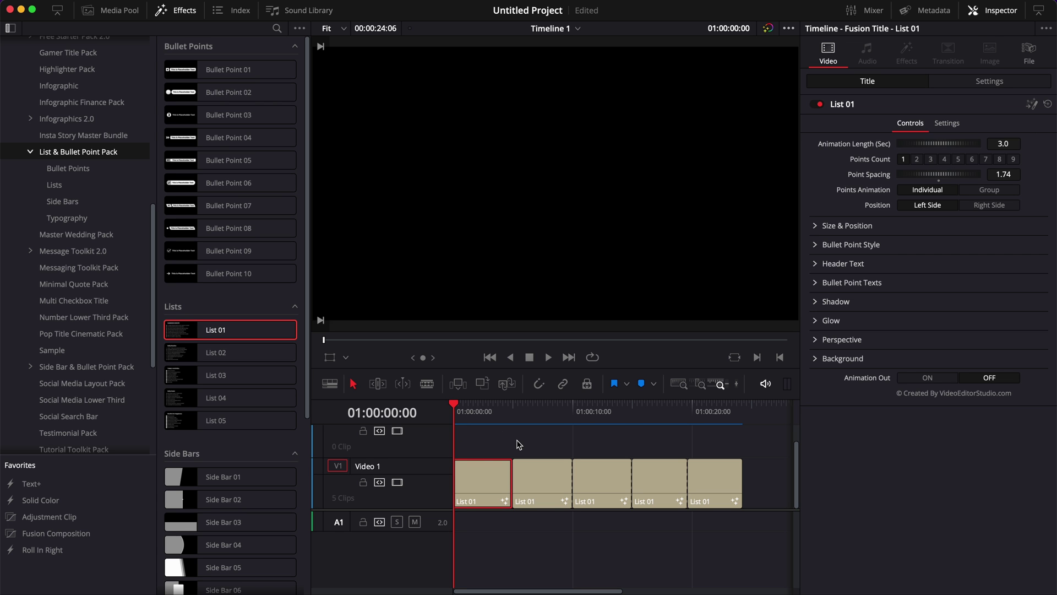
pyautogui.press('space')
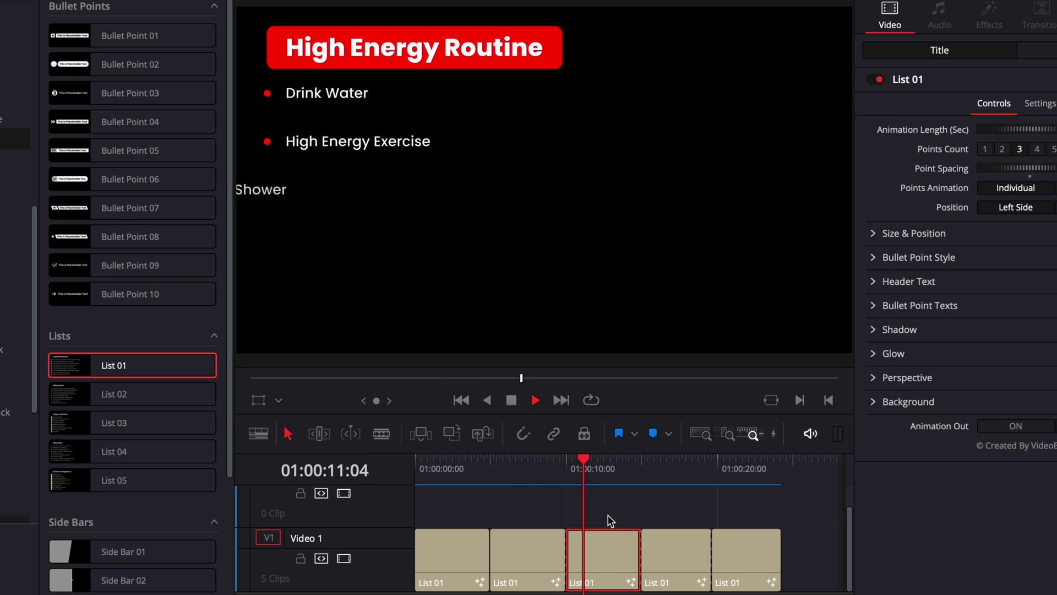
pyautogui.click(696, 460)
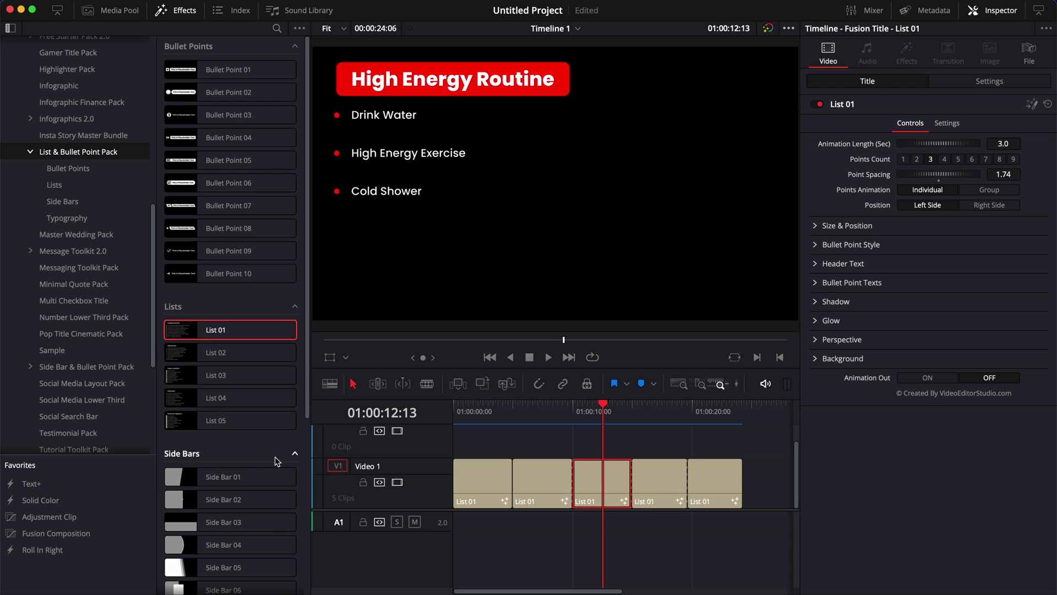
pyautogui.moveTo(756, 480); pyautogui.dragTo(463, 437)
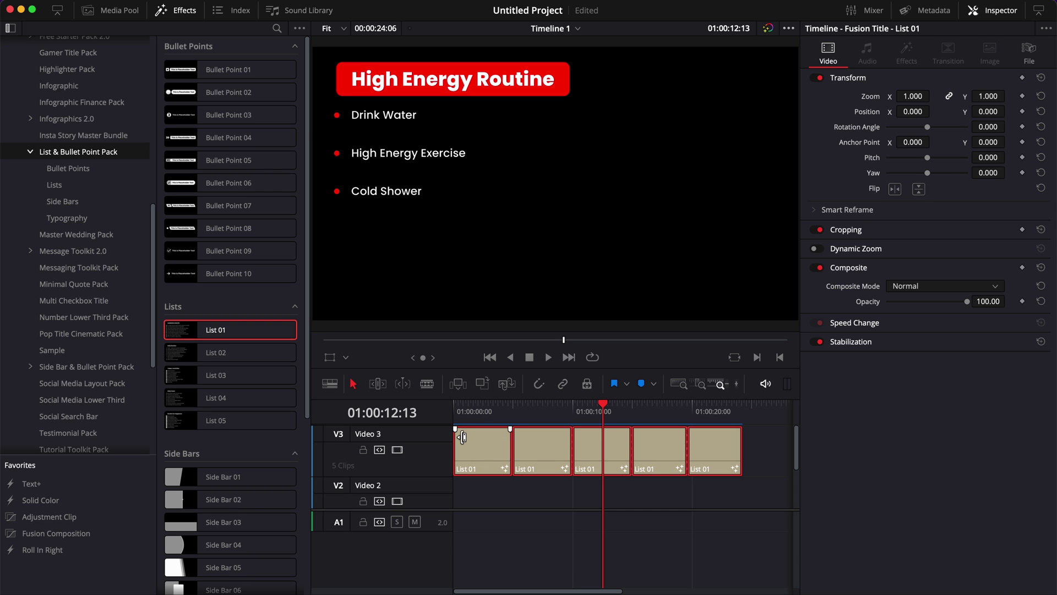
# Place the stock footage under the titles and paste a second copy onto Video 1
pyautogui.click(872, 592)
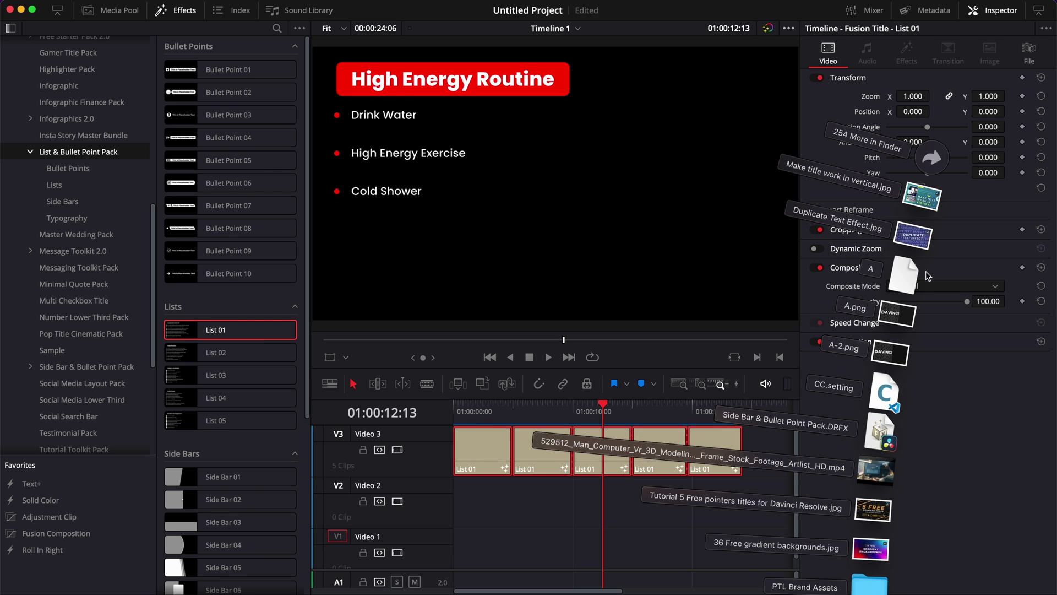
pyautogui.moveTo(881, 477); pyautogui.dragTo(440, 547)
pyautogui.click(630, 412)
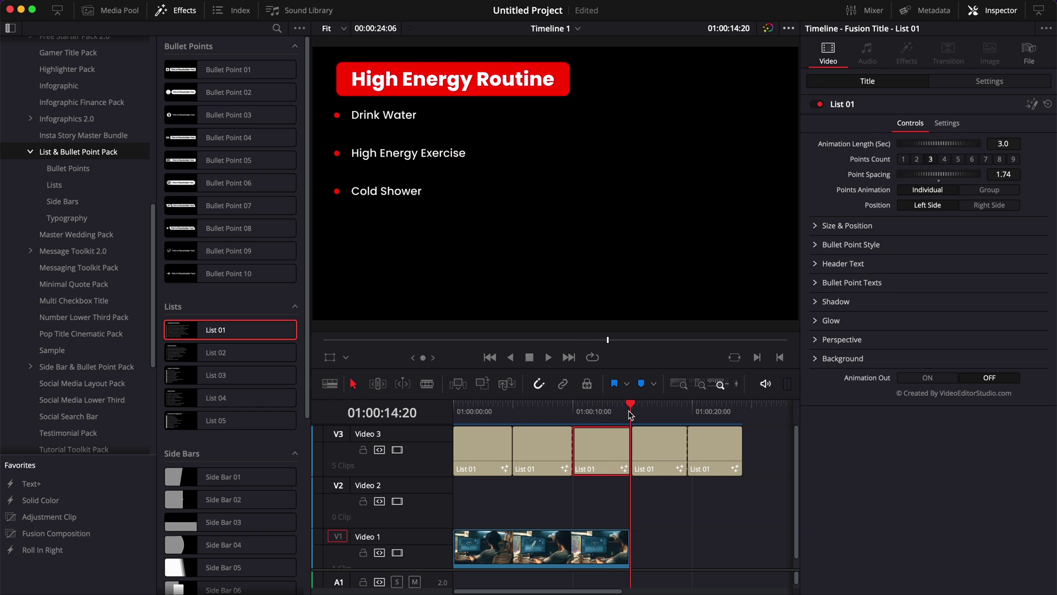
pyautogui.hotkey('ctrl', 'v')
# Preview the timeline from the start and stop playback
pyautogui.hscroll(-5, 720, 570)
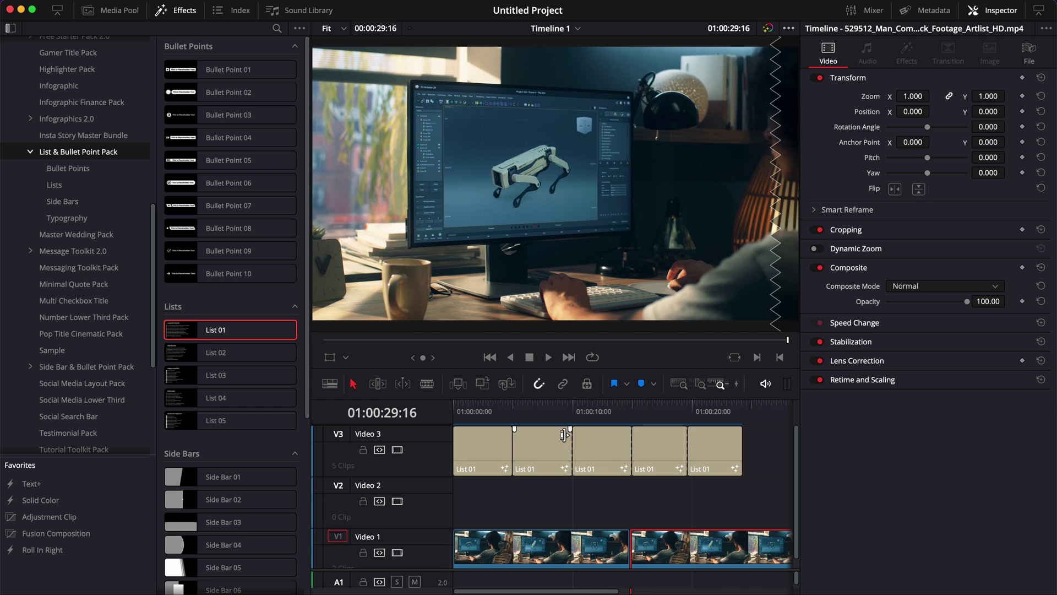
pyautogui.press('Home')
pyautogui.press('space')
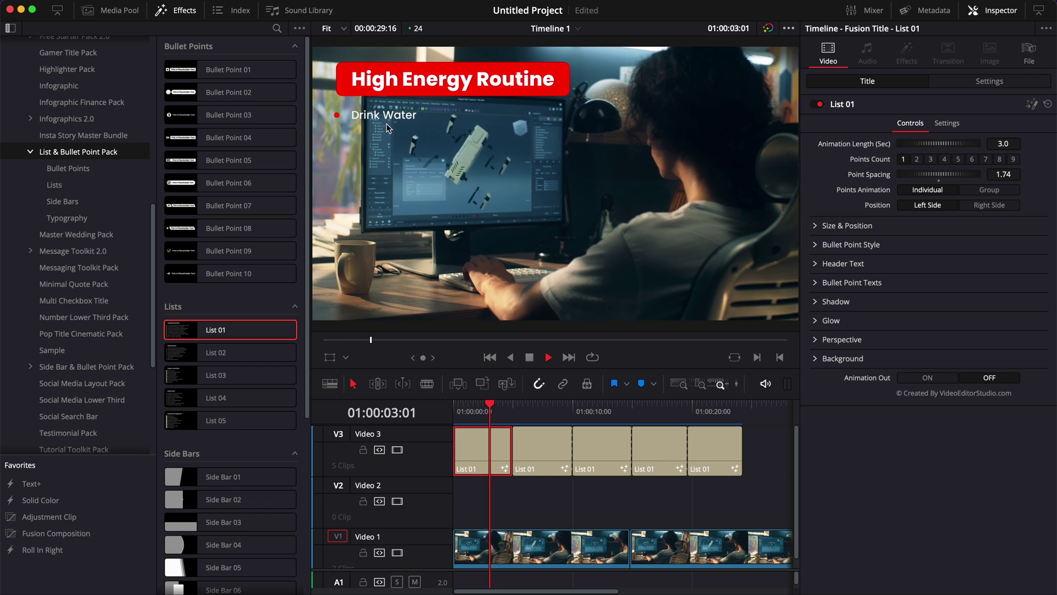
pyautogui.press('space')
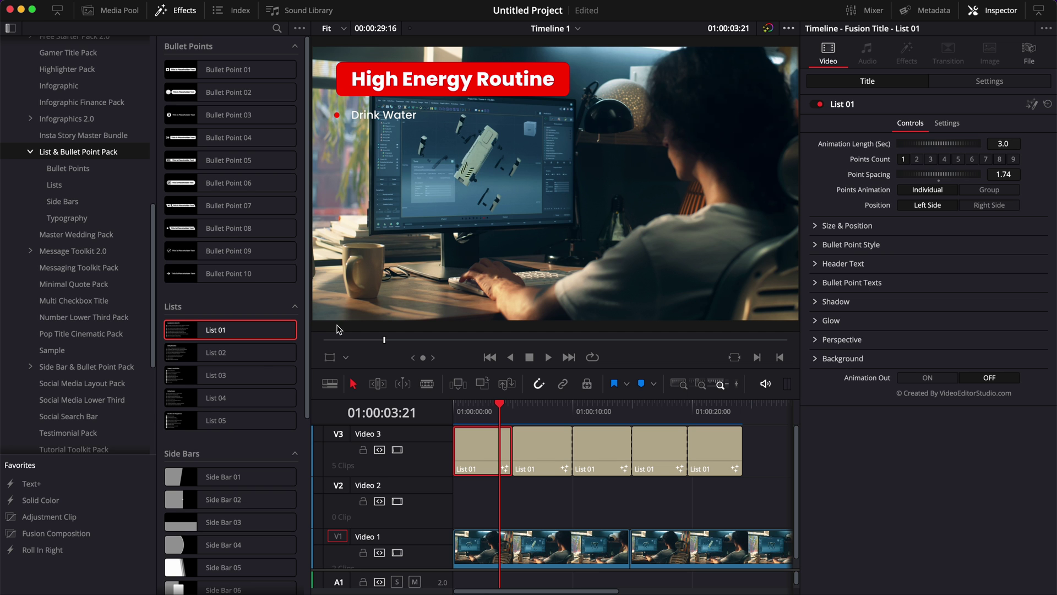
# Place a Side Bar 02 title on Video 2, stretched across all the List titles
pyautogui.click(177, 500)
pyautogui.moveTo(177, 501); pyautogui.dragTo(472, 510)
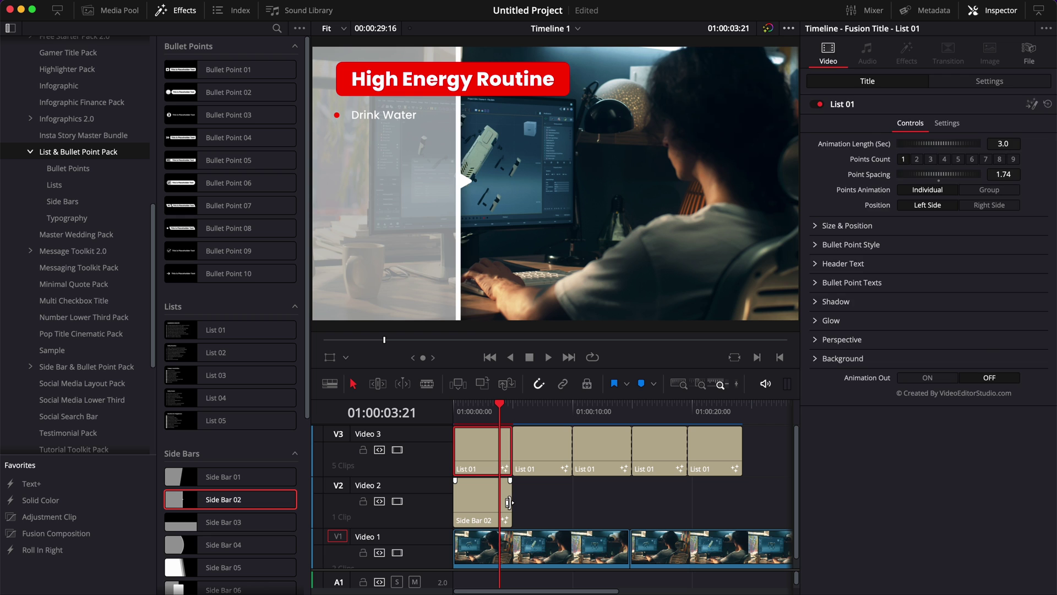
pyautogui.moveTo(510, 507); pyautogui.dragTo(741, 508)
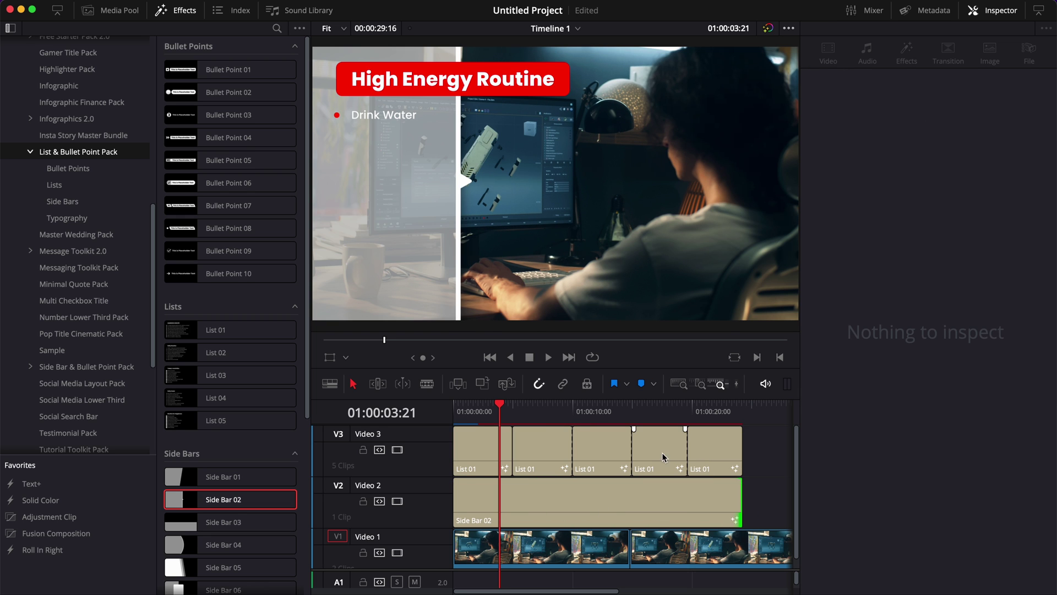
# Scale the Side Bar 02 clip up to 0.64 where all four bullets show
pyautogui.click(659, 406)
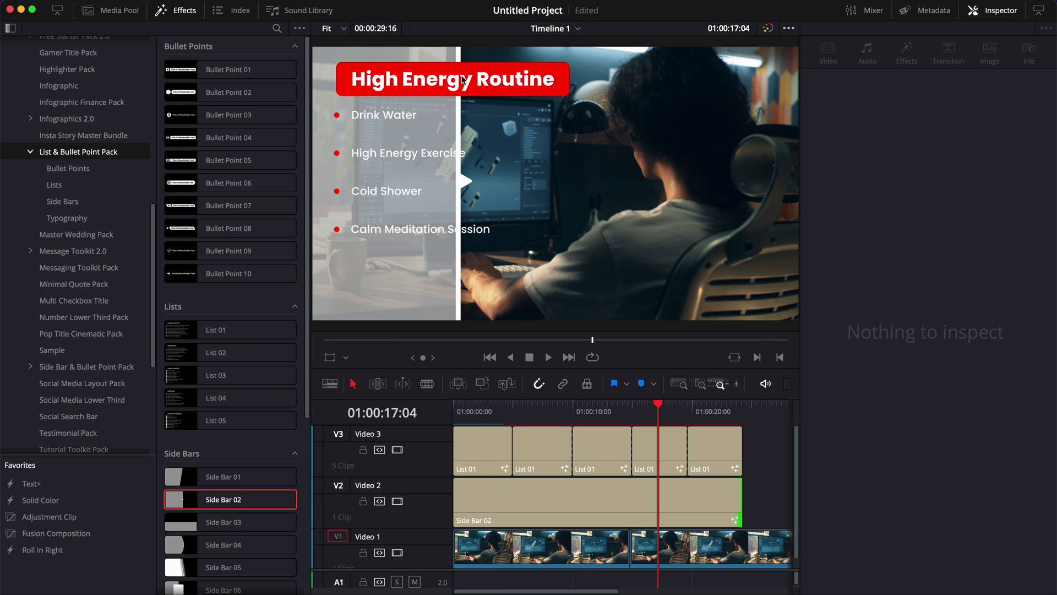
pyautogui.click(662, 505)
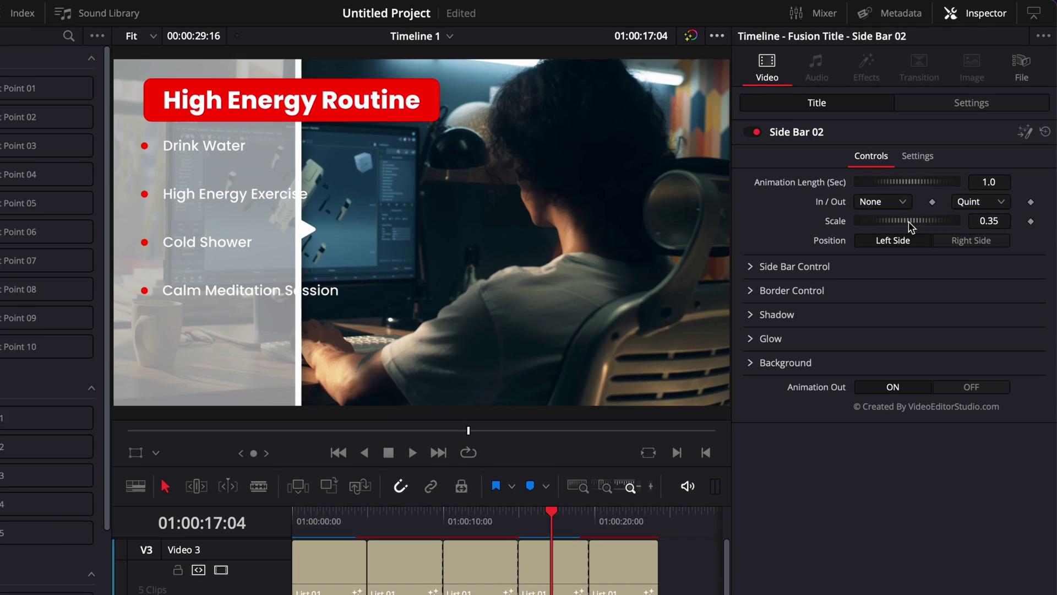
pyautogui.moveTo(939, 174); pyautogui.dragTo(943, 175)
pyautogui.moveTo(914, 225); pyautogui.dragTo(914, 221)
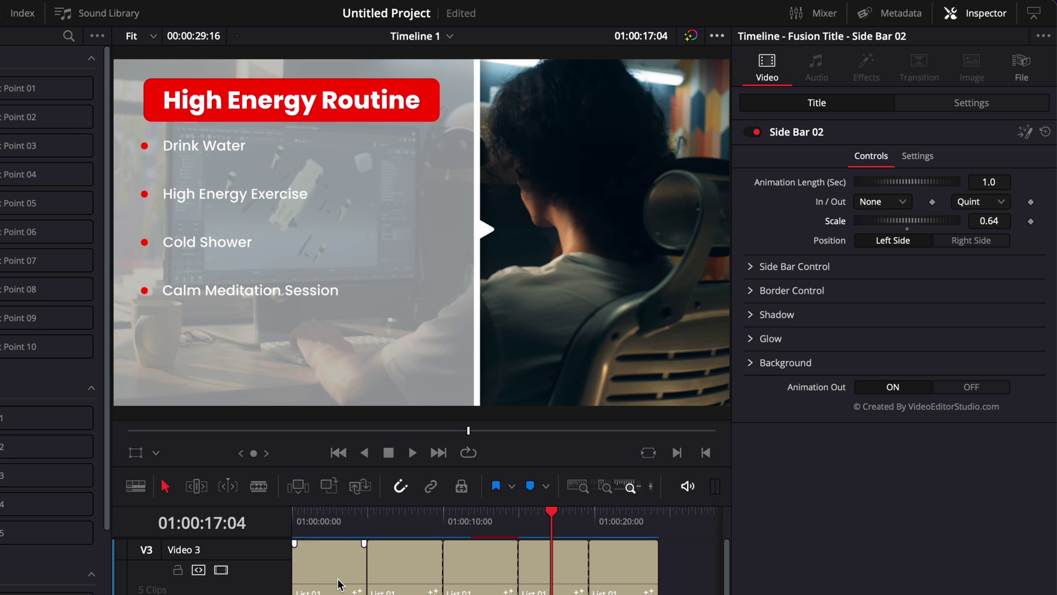
# Fill Side Bar 02 with black at level 0.63 and save the project
pyautogui.click(750, 266)
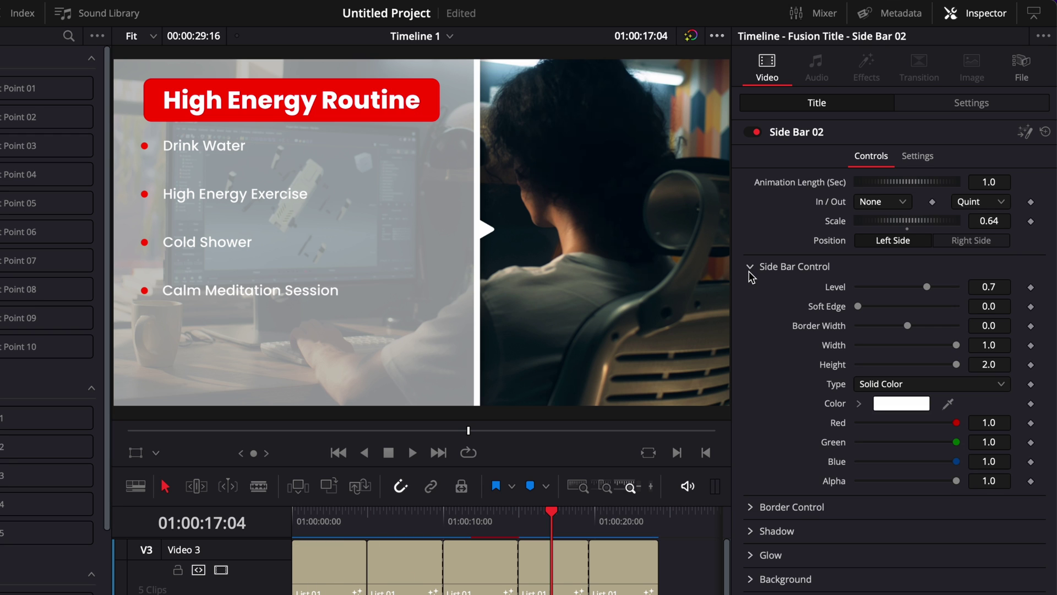
pyautogui.click(901, 404)
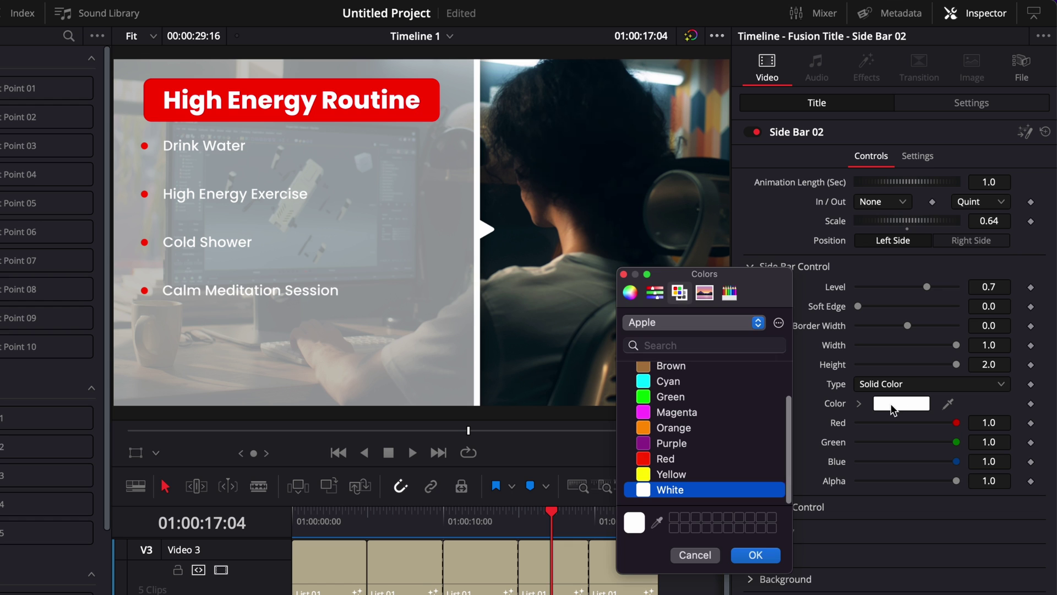
pyautogui.scroll(3, 688, 441)
pyautogui.click(650, 377)
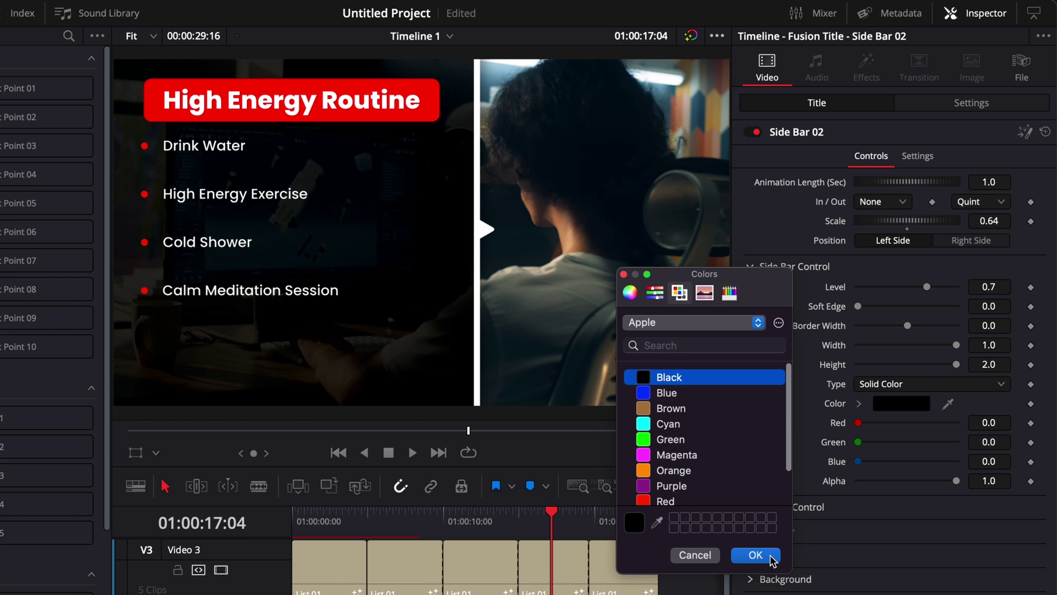
pyautogui.click(760, 556)
pyautogui.moveTo(926, 283); pyautogui.dragTo(892, 287)
pyautogui.hotkey('ctrl', 's')
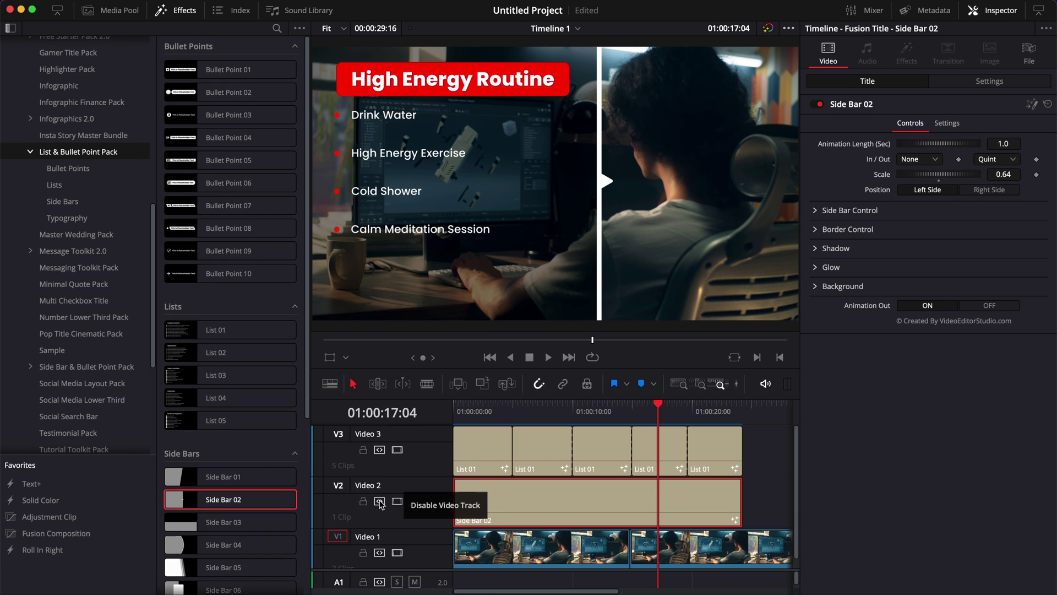
pyautogui.scroll(-5, 60, 588)
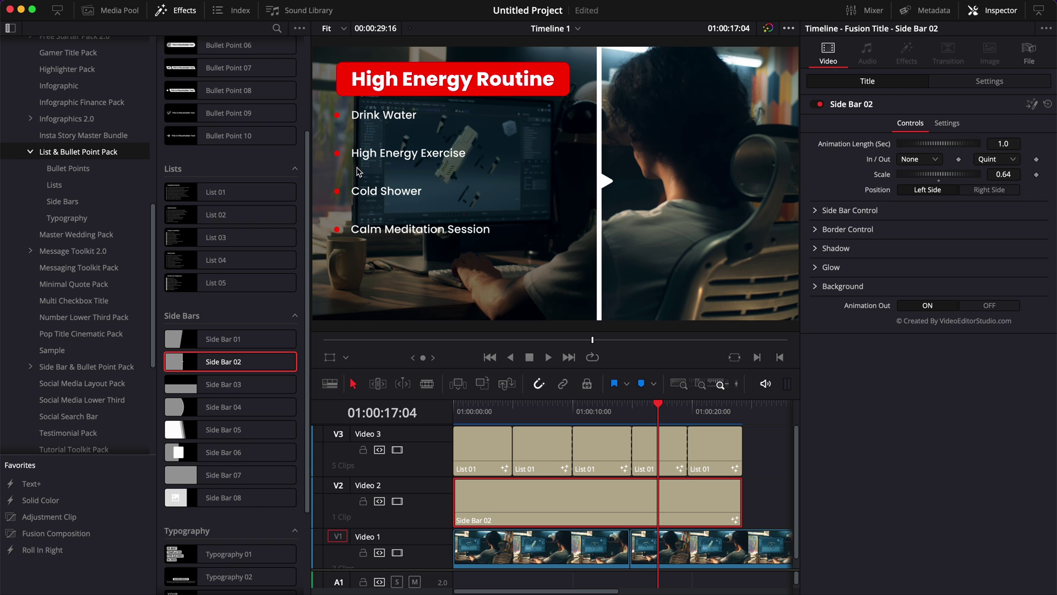
# Swap the Side Bar 02 clip on Video 2 for Side Bar 07, returning to the timeline start
pyautogui.press('BackSpace')
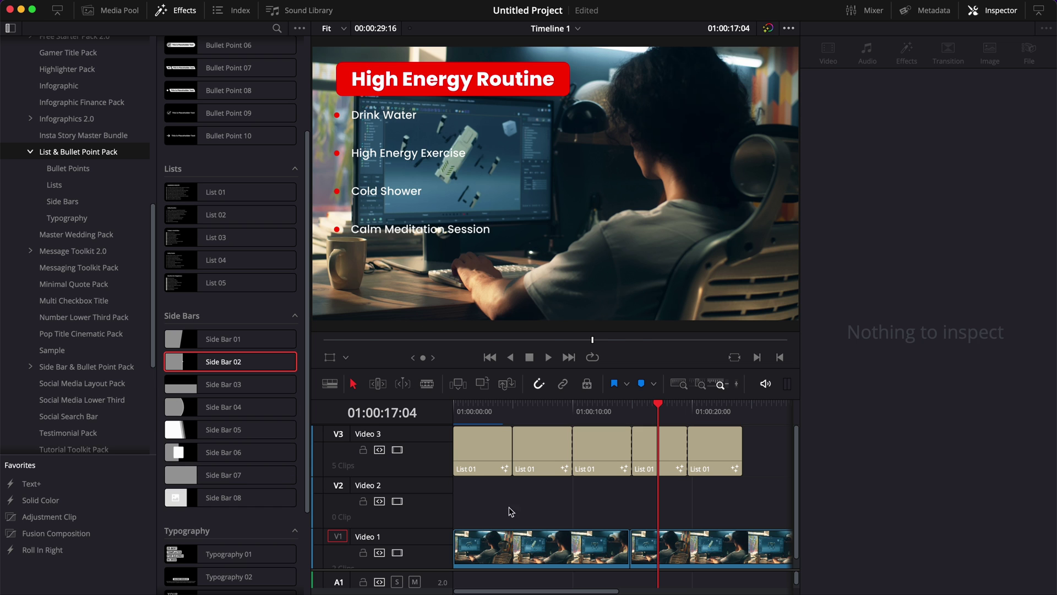
pyautogui.moveTo(201, 484); pyautogui.dragTo(497, 491)
pyautogui.moveTo(474, 419); pyautogui.dragTo(455, 417)
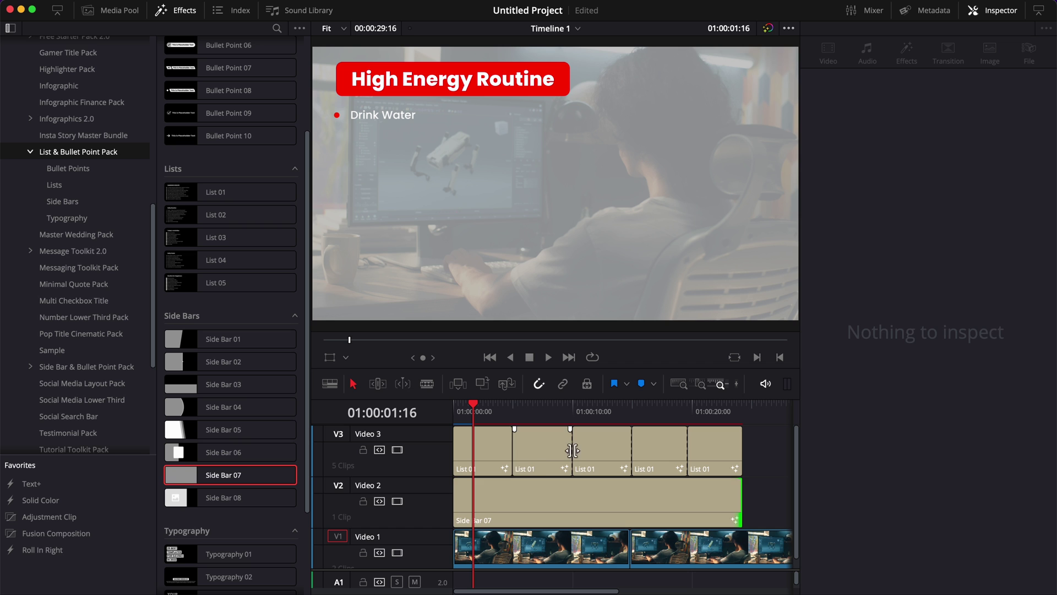
# Give Side Bar 07 level 1.0 and a dark grey colour
pyautogui.click(490, 497)
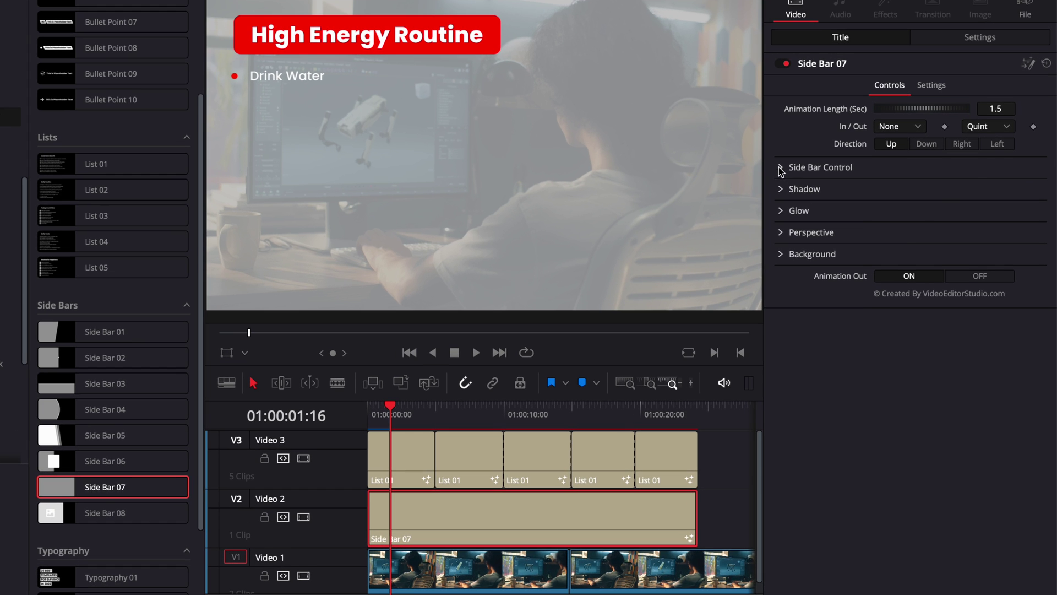
pyautogui.click(780, 167)
pyautogui.moveTo(940, 185); pyautogui.dragTo(990, 187)
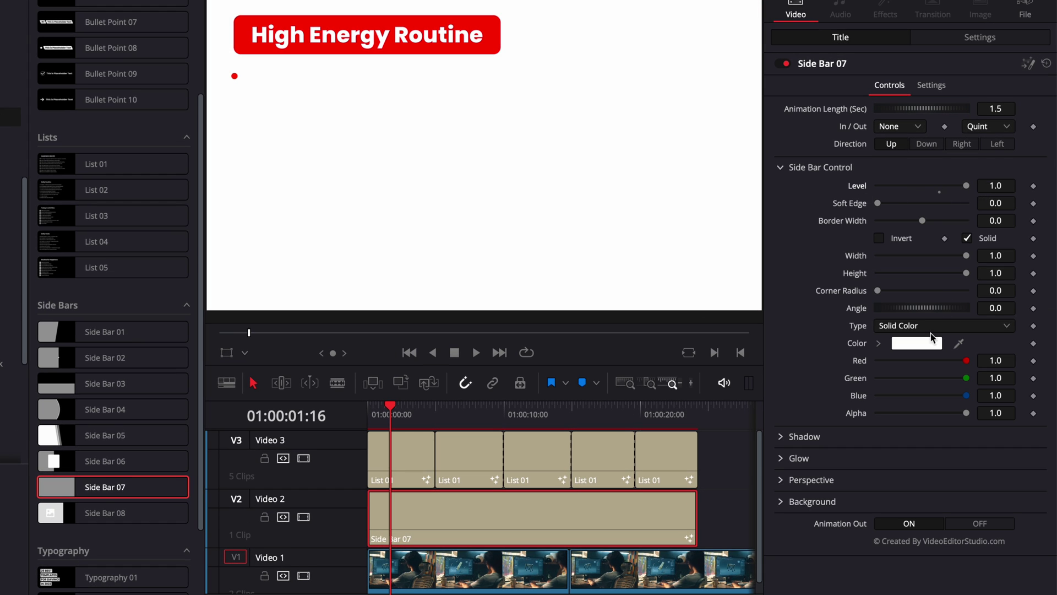
pyautogui.click(917, 344)
pyautogui.moveTo(739, 392); pyautogui.dragTo(758, 389)
pyautogui.click(786, 445)
# Play the list section from the timeline start to preview the grey bar
pyautogui.click(407, 434)
pyautogui.press('Home')
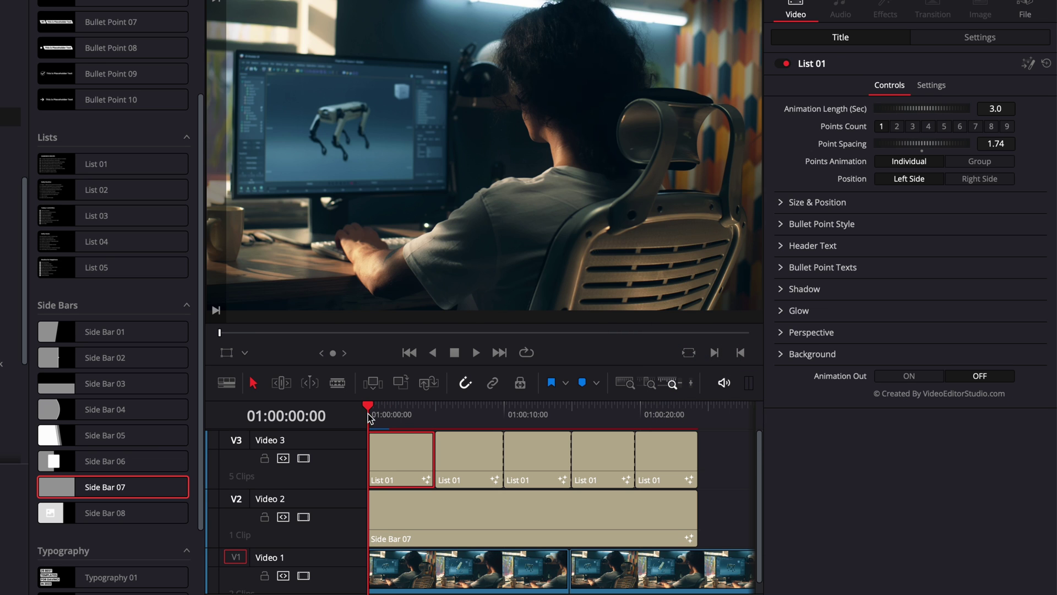
pyautogui.press('space')
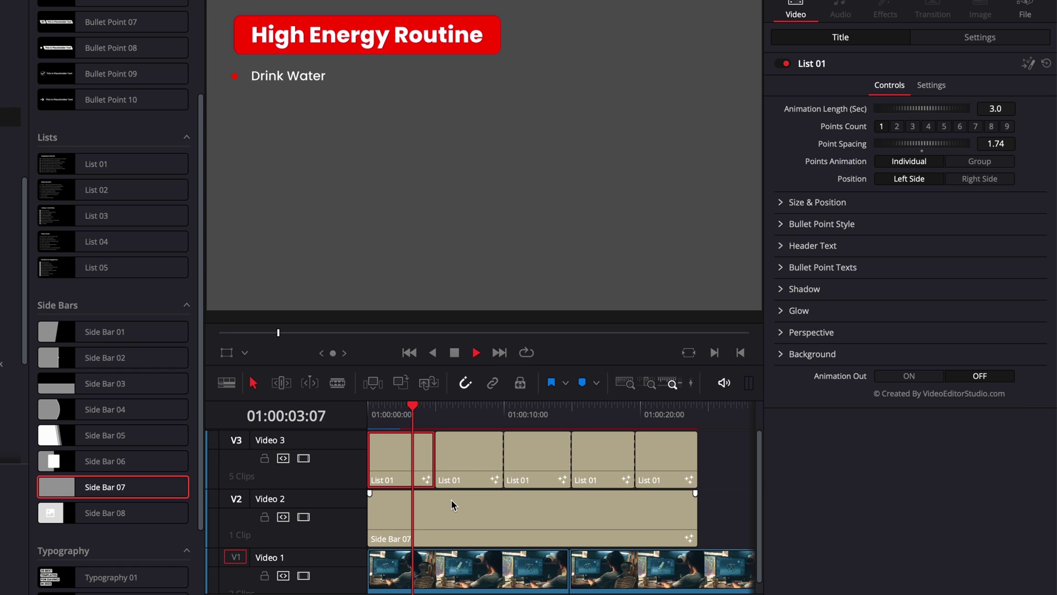
pyautogui.press('space')
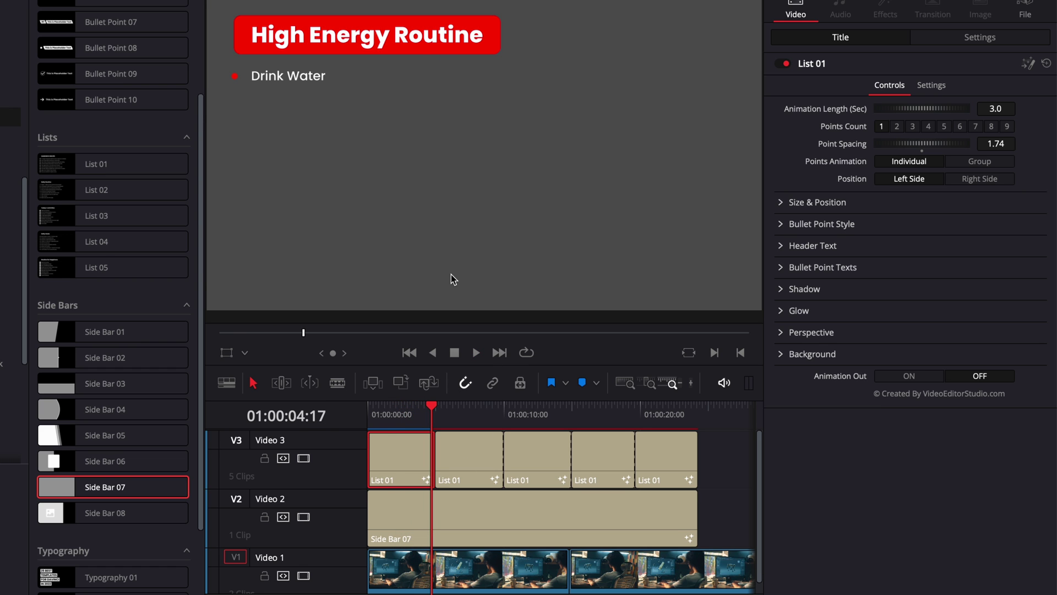
pyautogui.moveTo(432, 406); pyautogui.dragTo(375, 418)
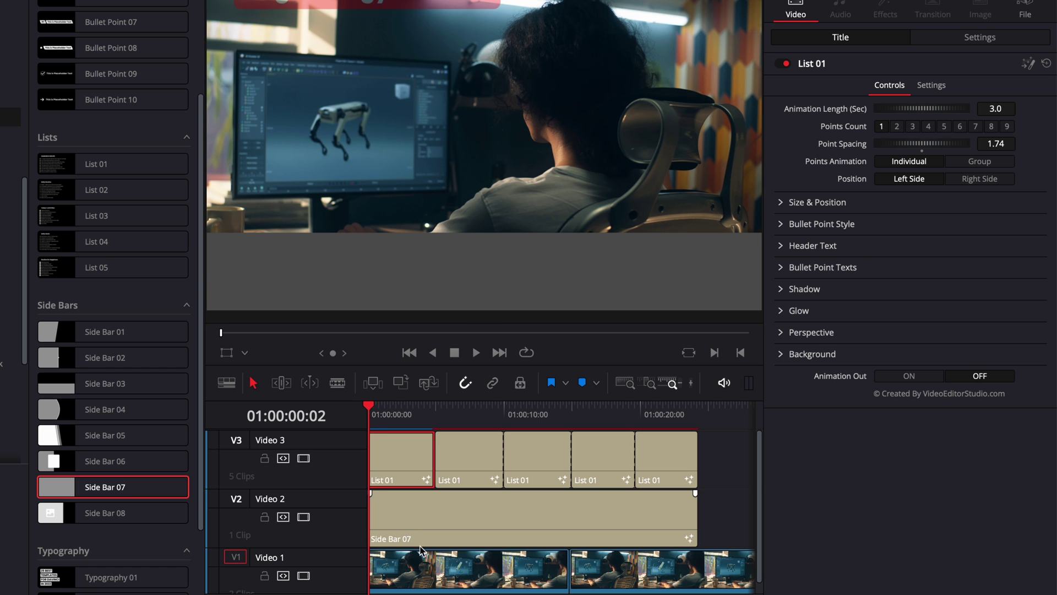
# Change the Side Bar 07 animation direction to Left
pyautogui.click(409, 530)
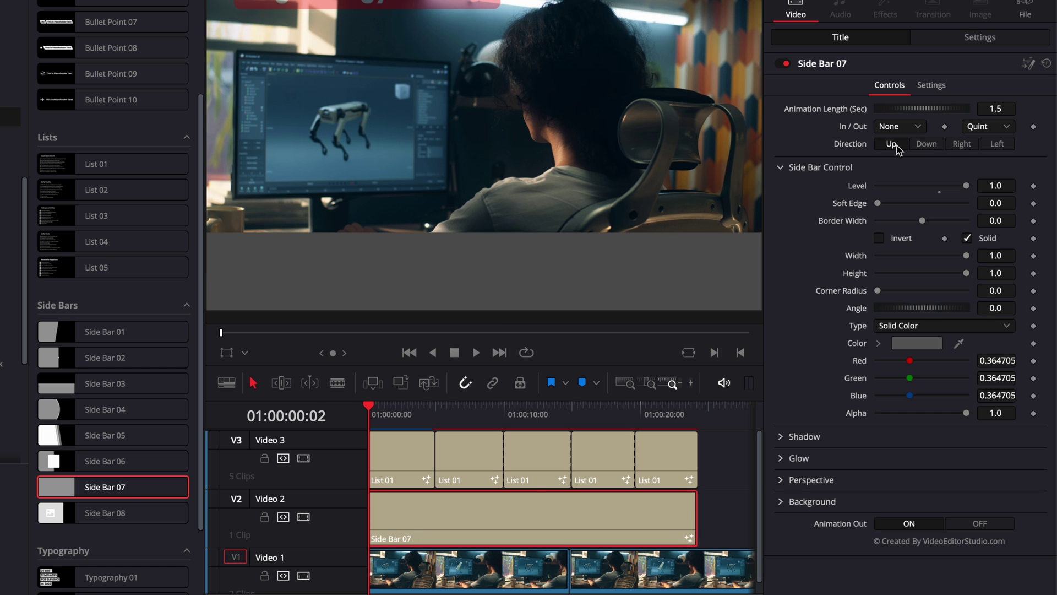
pyautogui.click(929, 146)
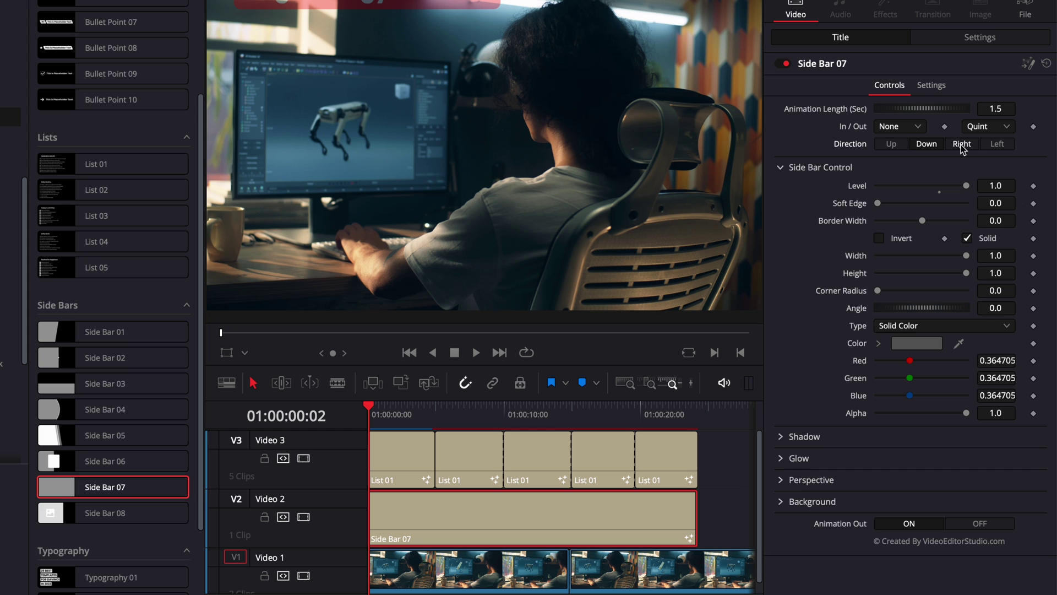
pyautogui.click(1000, 145)
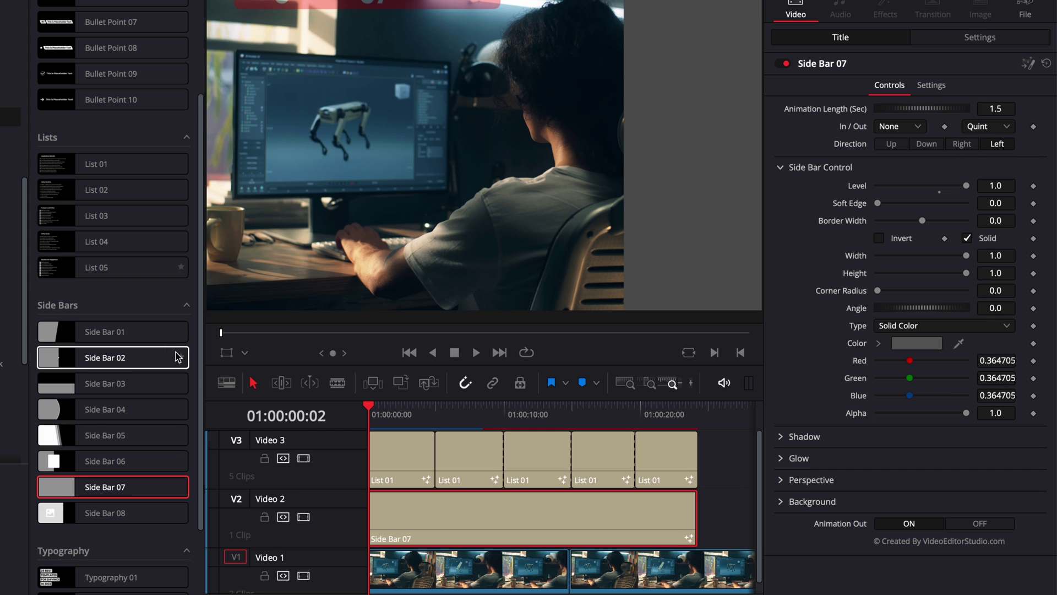
pyautogui.scroll(3, 168, 425)
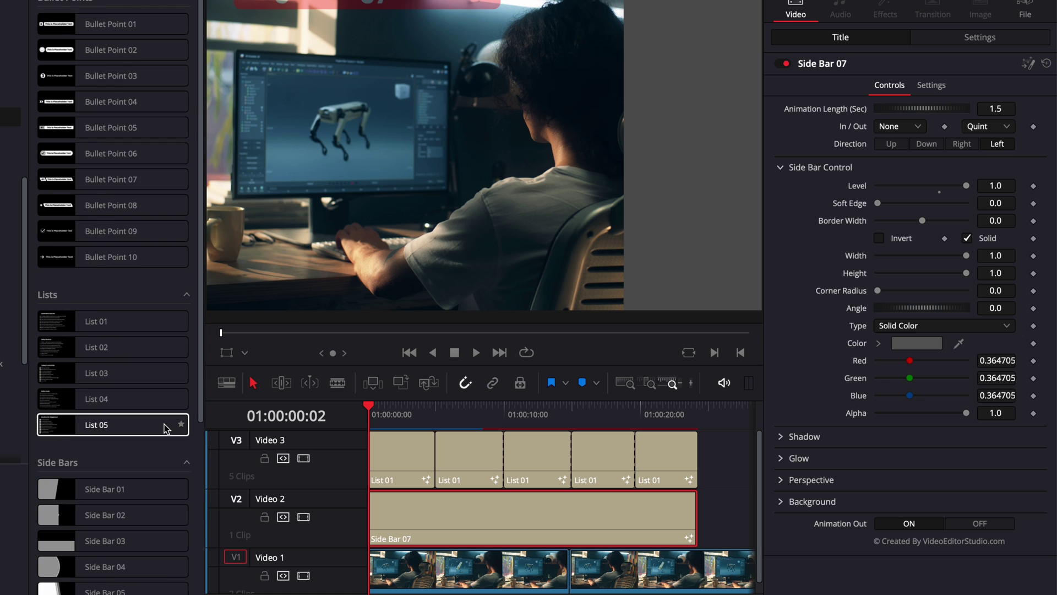
# Add a Side Bar 06 title to Video 2 after Side Bar 07
pyautogui.scroll(-3, 168, 425)
pyautogui.scroll(3, 166, 427)
pyautogui.scroll(-2, 165, 429)
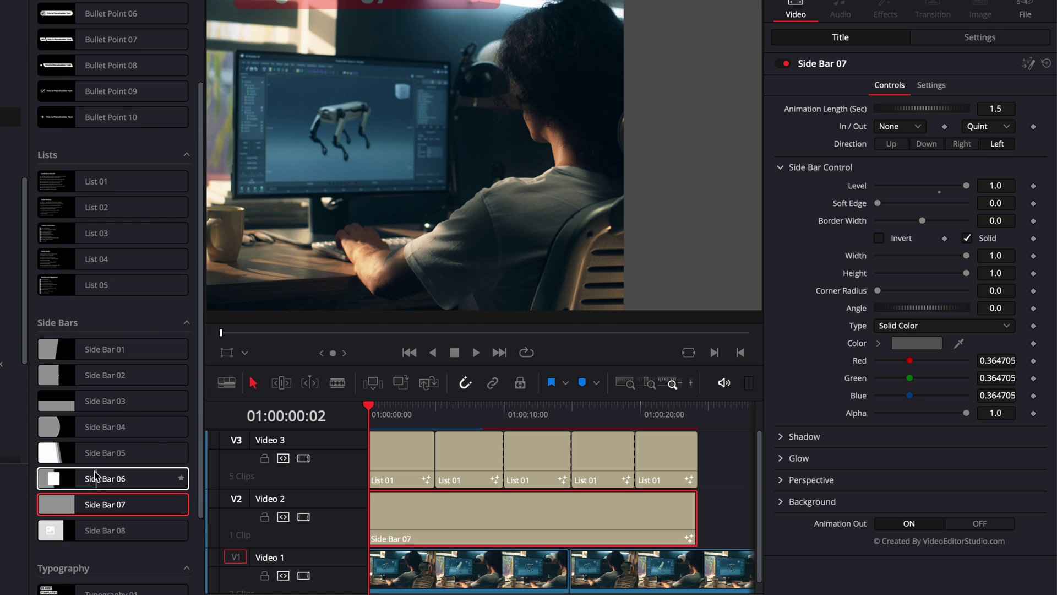
pyautogui.moveTo(87, 479); pyautogui.dragTo(722, 536)
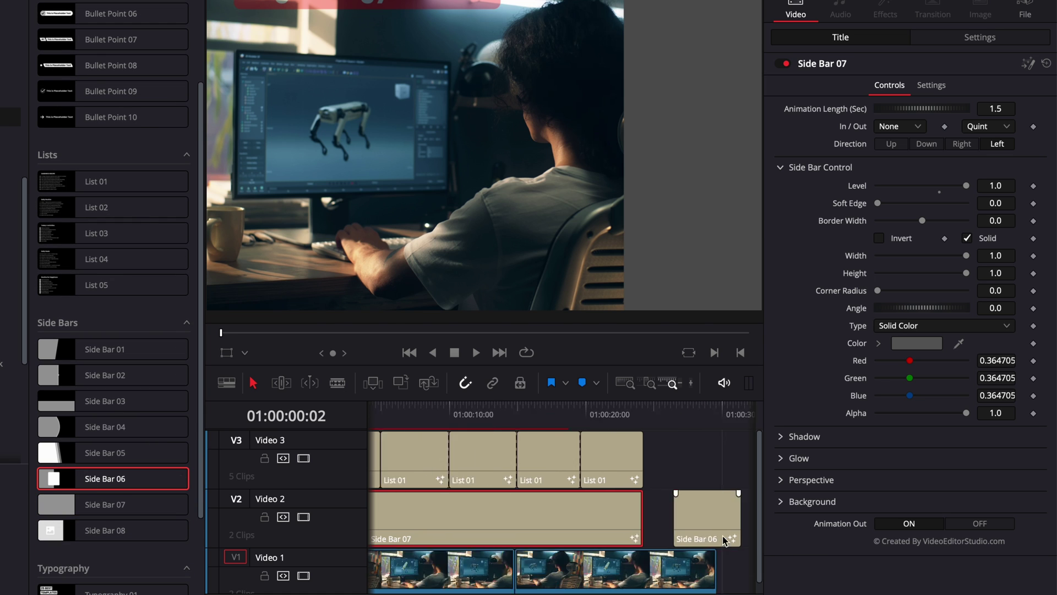
pyautogui.click(507, 414)
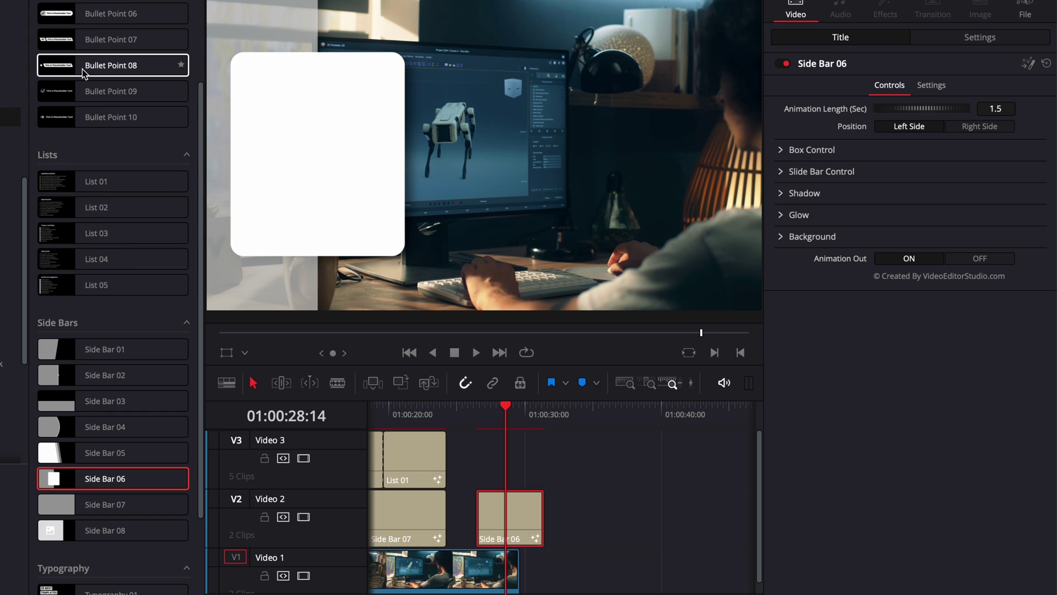
pyautogui.scroll(4, 83, 74)
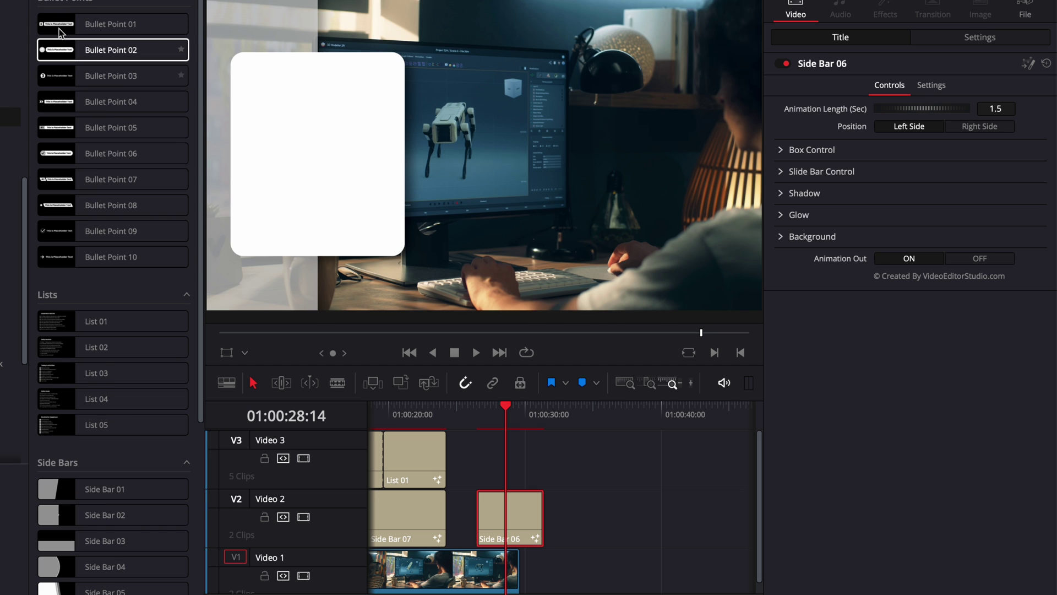
# Put Bullet Point 01 on Video 3 at size 0.66 and Center Y 0.728
pyautogui.moveTo(84, 24); pyautogui.dragTo(480, 478)
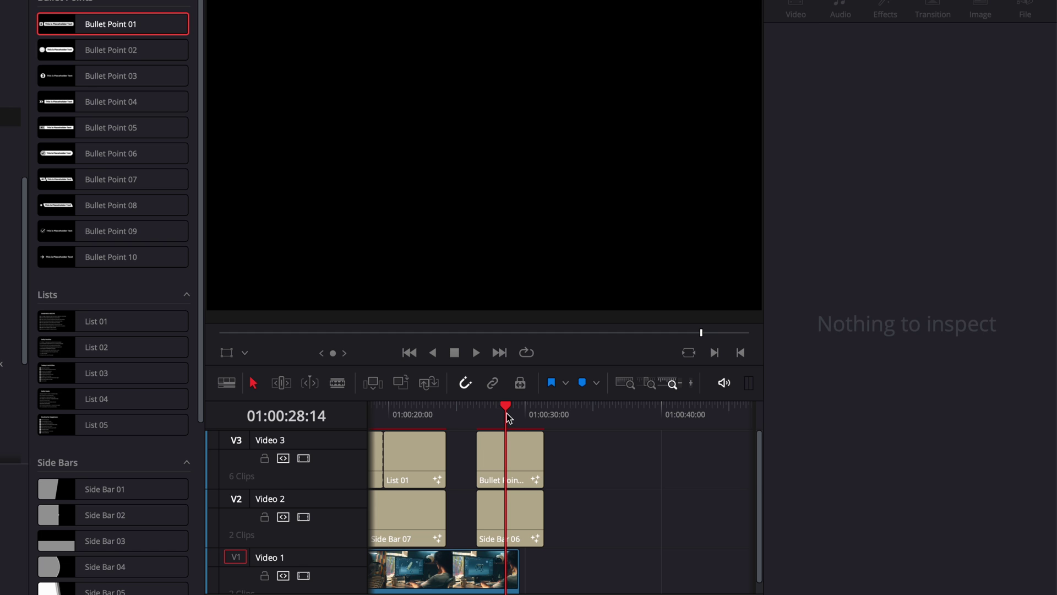
pyautogui.click(498, 457)
pyautogui.click(781, 167)
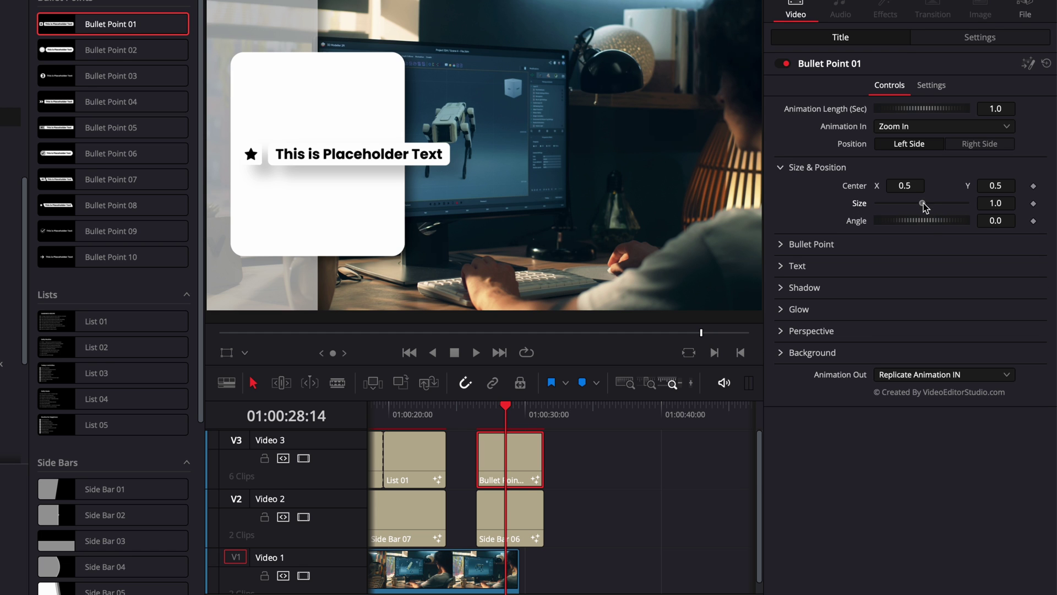
pyautogui.moveTo(916, 204); pyautogui.dragTo(907, 204)
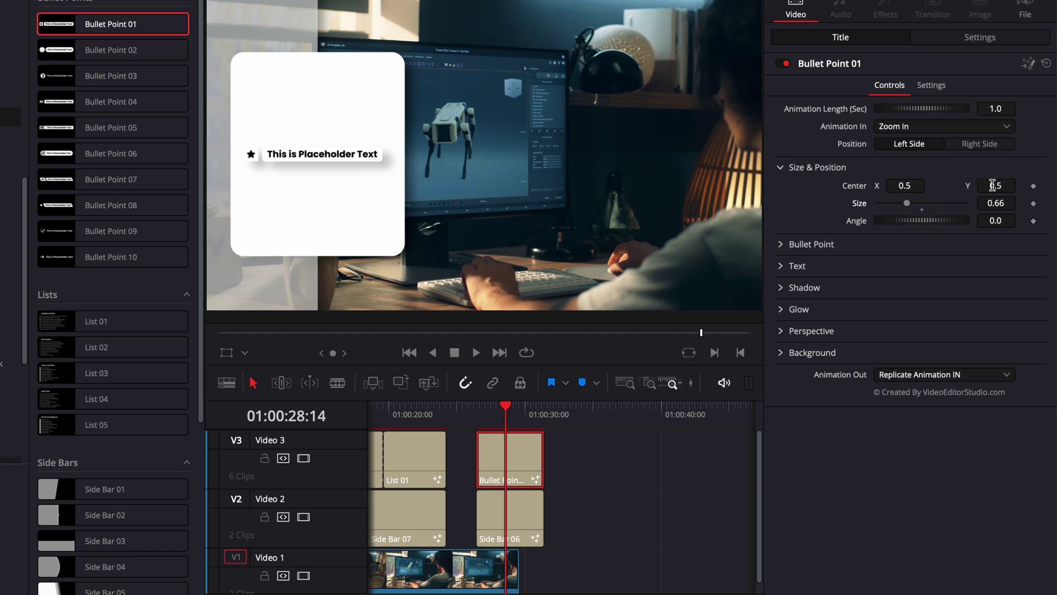
pyautogui.moveTo(995, 186)
pyautogui.mouseDown()
pyautogui.moveTo(1009, 185)
pyautogui.moveTo(991, 189)
pyautogui.mouseUp()
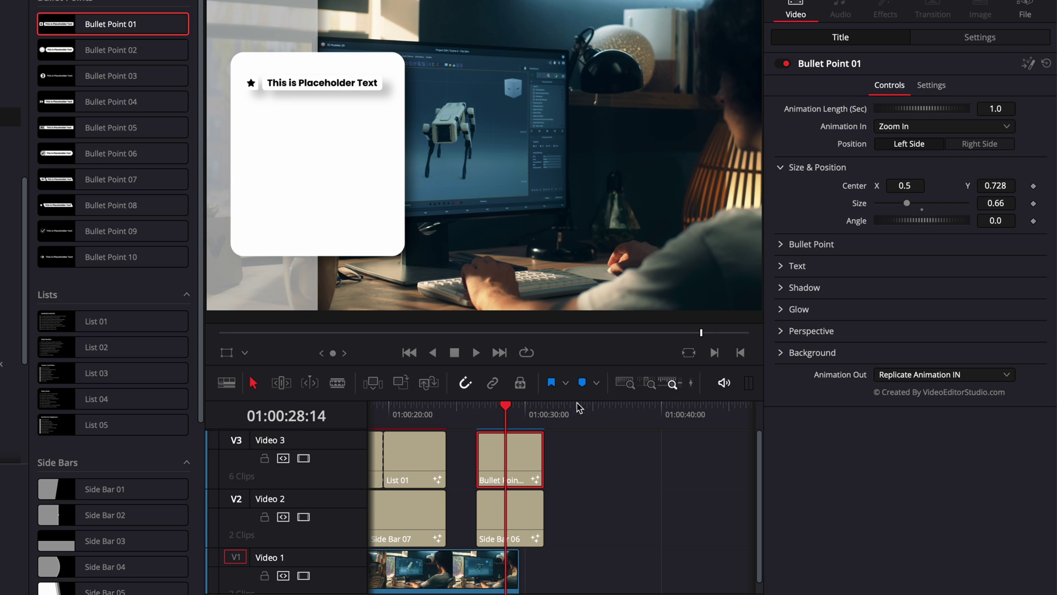
# Add another Side Bar 07 to Video 2 and line the footage clip up beneath it
pyautogui.scroll(-5, 98, 424)
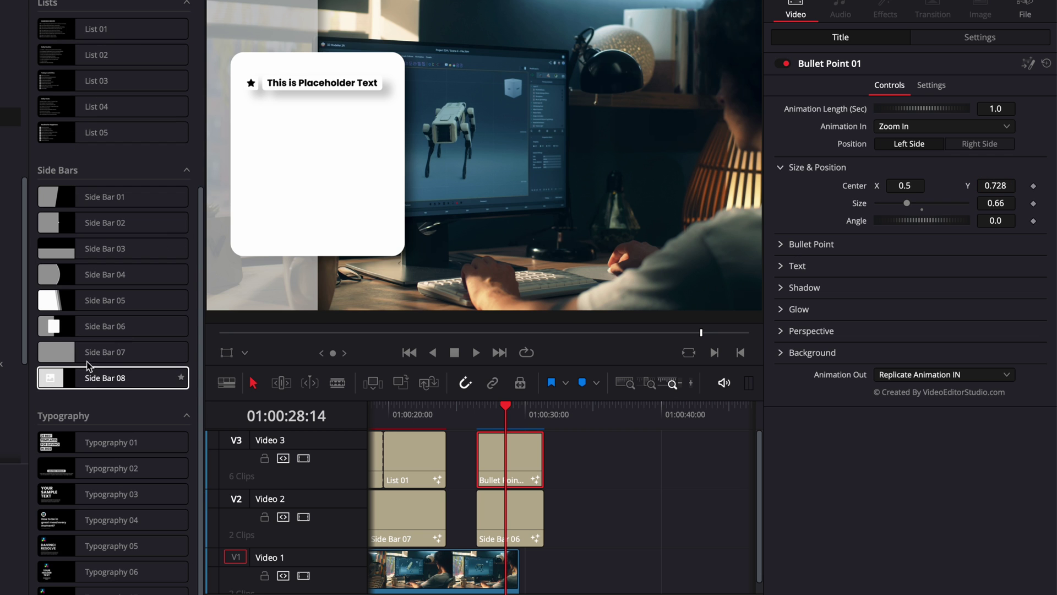
pyautogui.moveTo(81, 359); pyautogui.dragTo(553, 530)
pyautogui.moveTo(487, 575); pyautogui.dragTo(589, 581)
pyautogui.moveTo(445, 419); pyautogui.dragTo(434, 419)
# Drop a Typography 07 title onto Video 3 and play the section back
pyautogui.moveTo(110, 591); pyautogui.dragTo(531, 457)
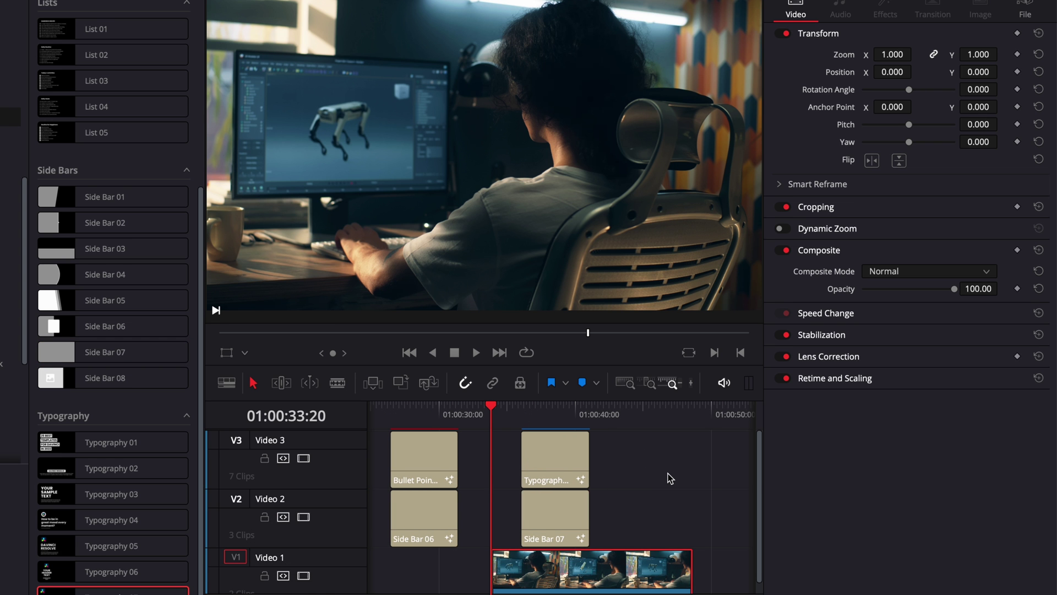
pyautogui.press('space')
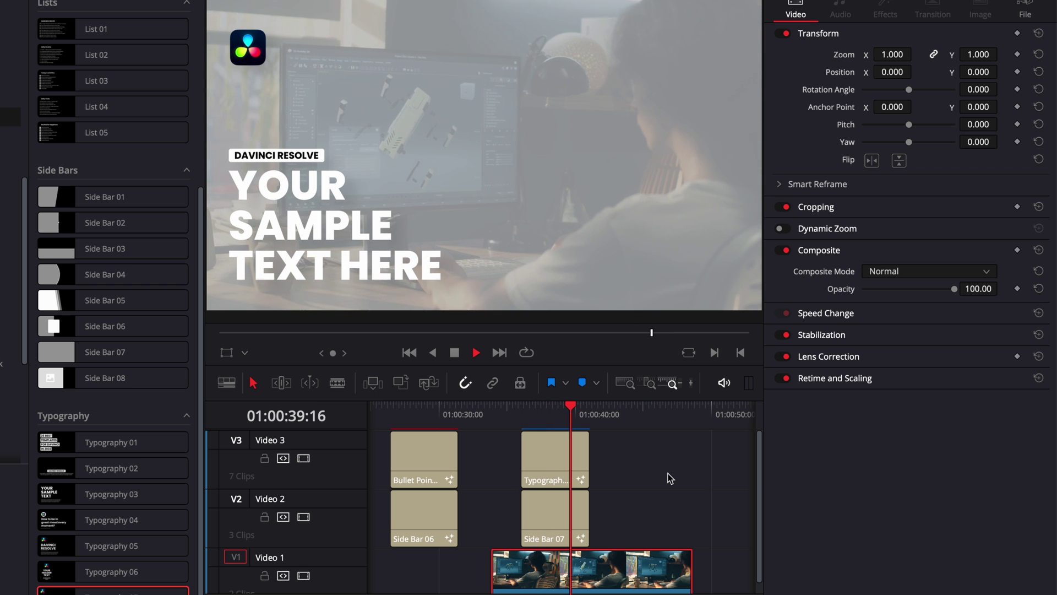
pyautogui.press('space')
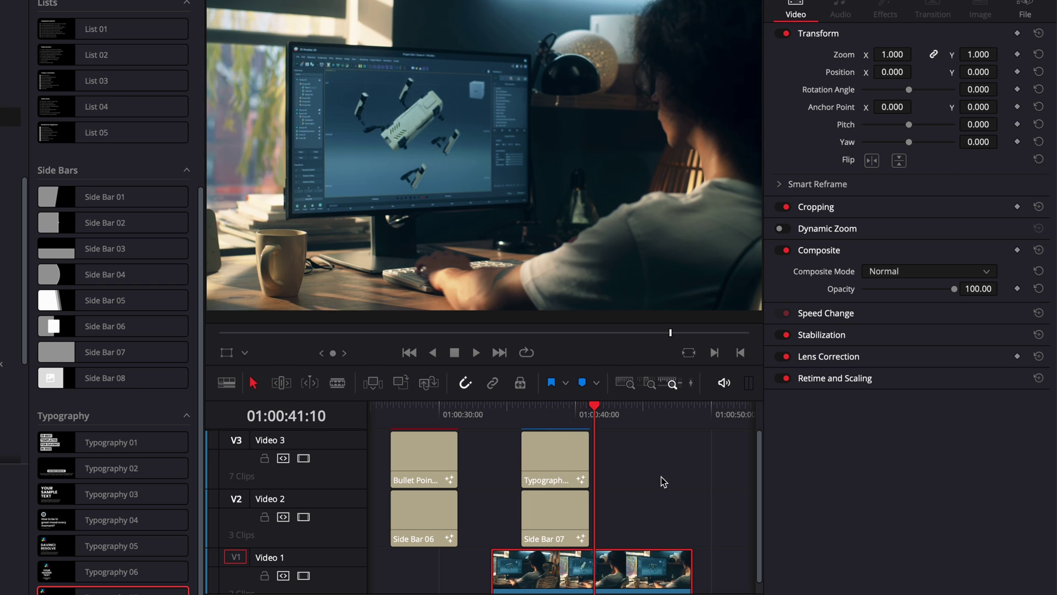
# Raise the second Side Bar 07 to level 1.0 with a Gradient fill type
pyautogui.click(553, 413)
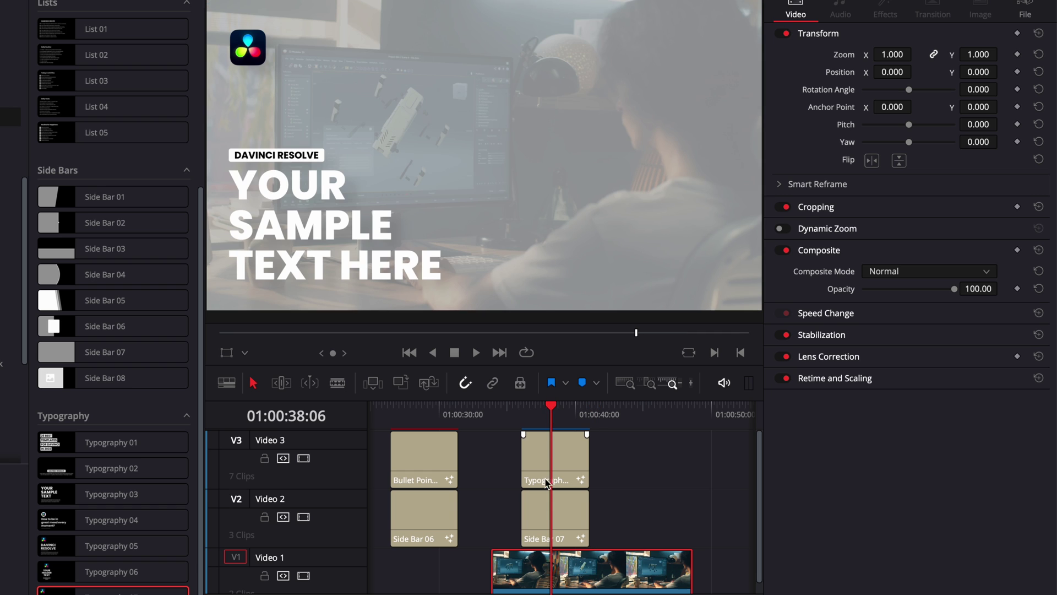
pyautogui.click(553, 519)
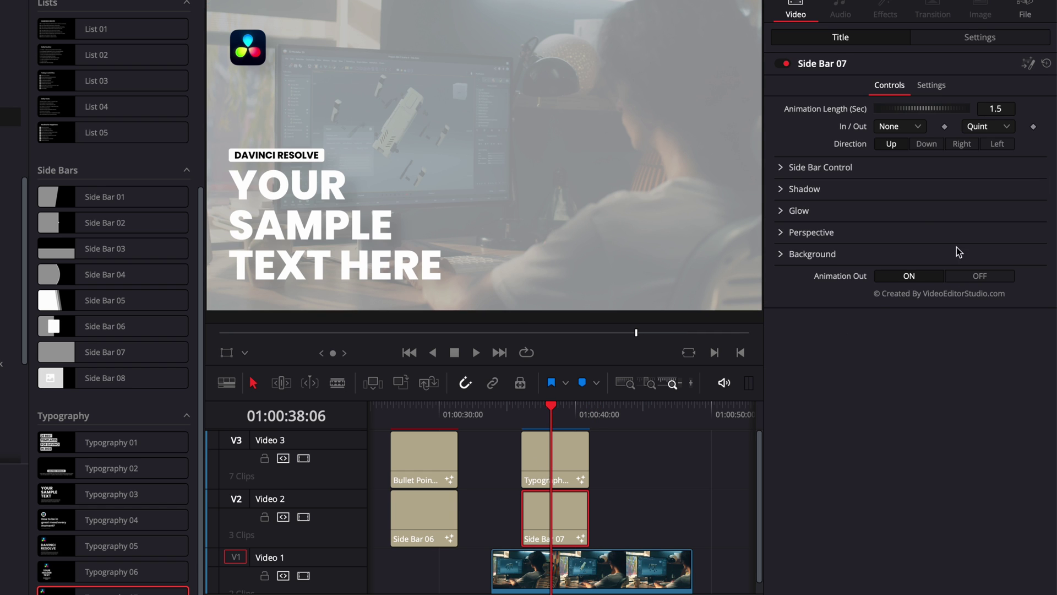
pyautogui.click(781, 168)
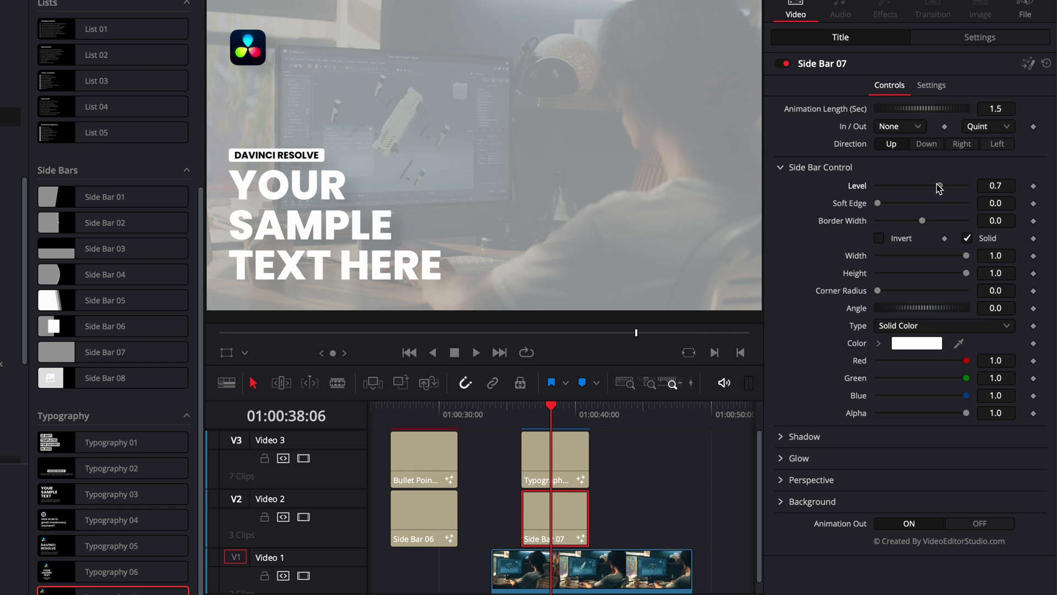
pyautogui.moveTo(938, 186); pyautogui.dragTo(991, 188)
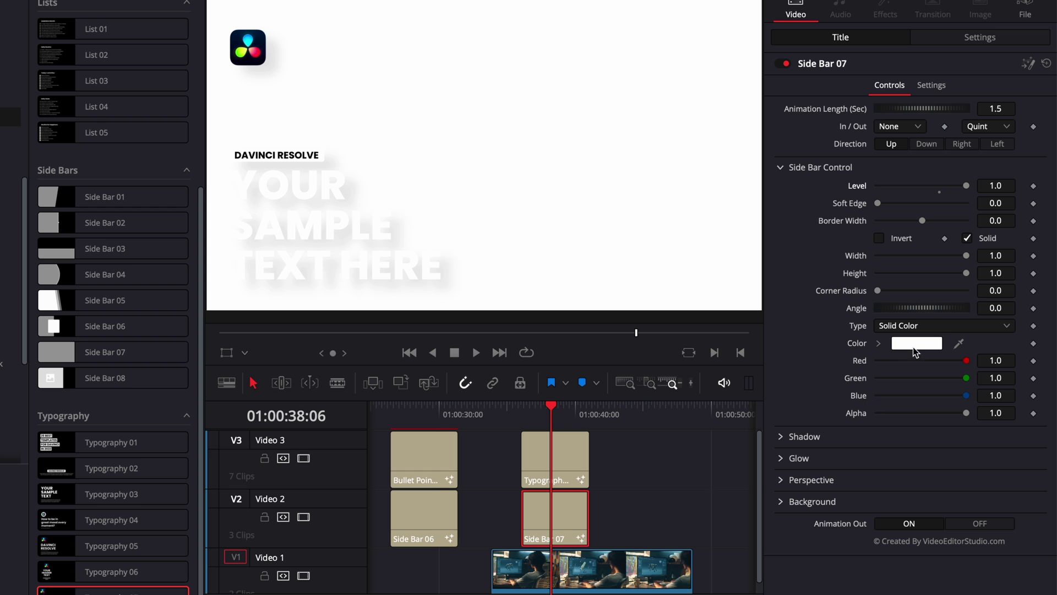
pyautogui.click(947, 325)
pyautogui.click(920, 405)
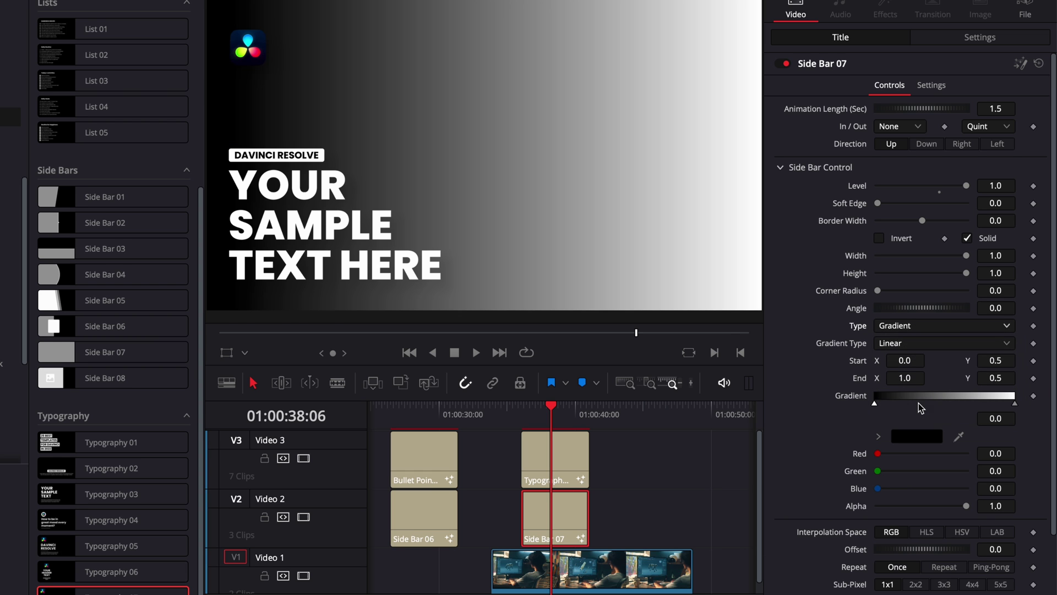
# Set the gradient stops to purple and red, and shorten the footage clip beneath
pyautogui.click(917, 436)
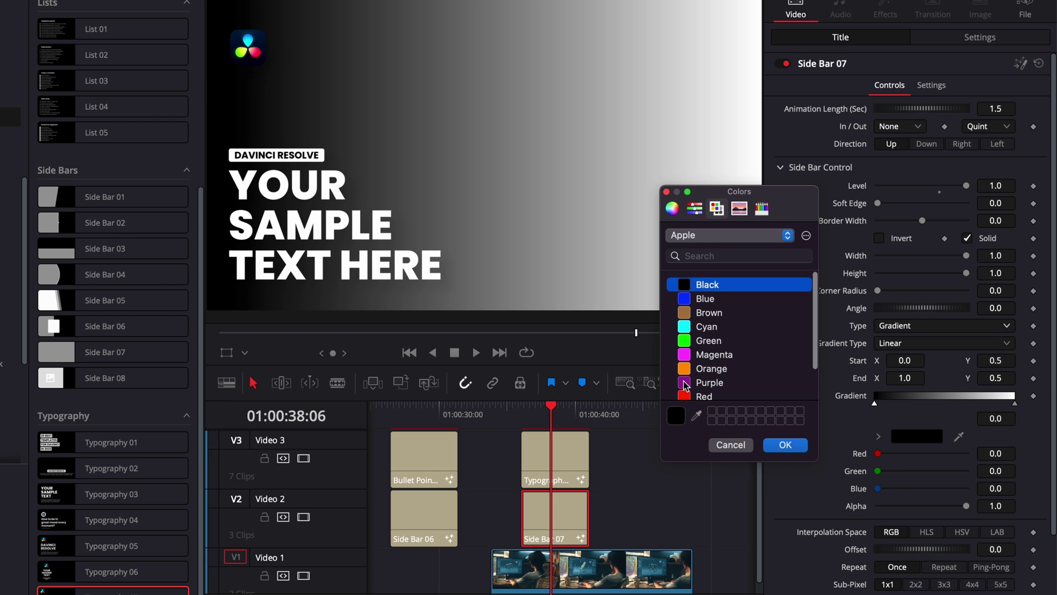
pyautogui.click(684, 383)
pyautogui.click(785, 445)
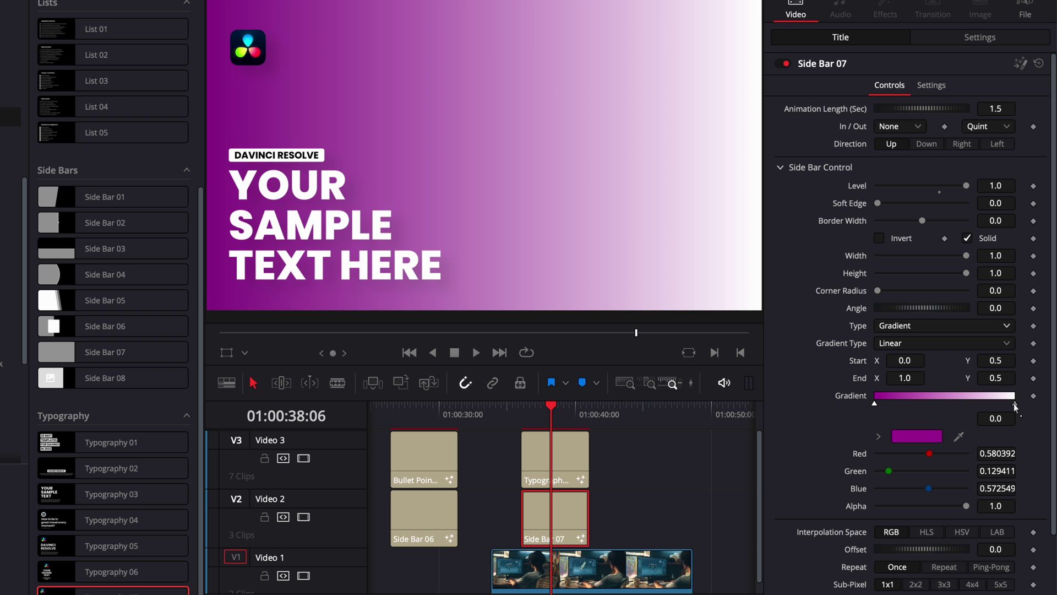
pyautogui.click(917, 436)
pyautogui.click(704, 358)
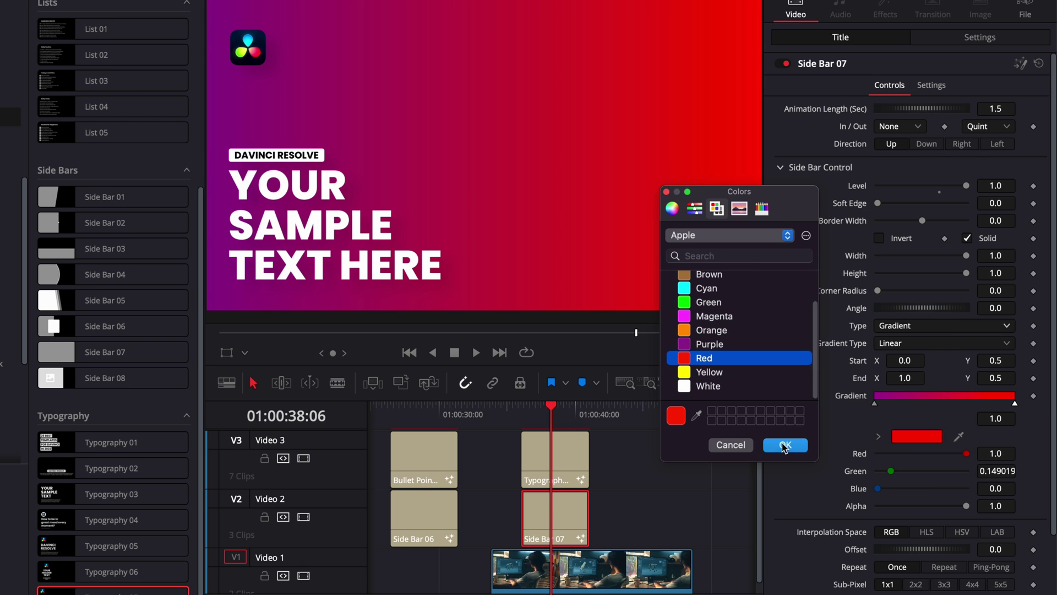
pyautogui.click(785, 445)
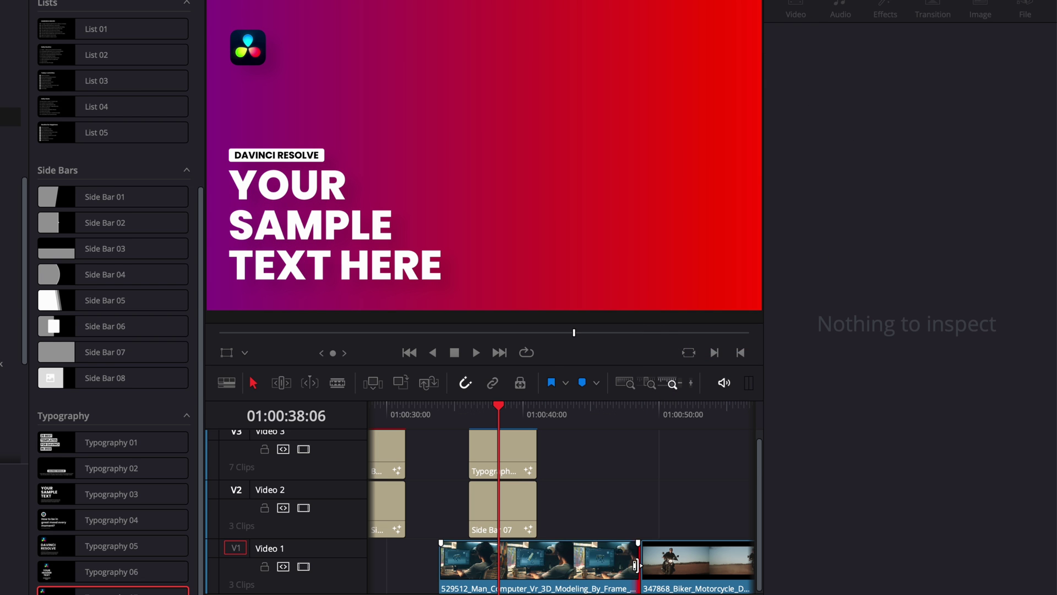
pyautogui.moveTo(639, 563); pyautogui.dragTo(506, 564)
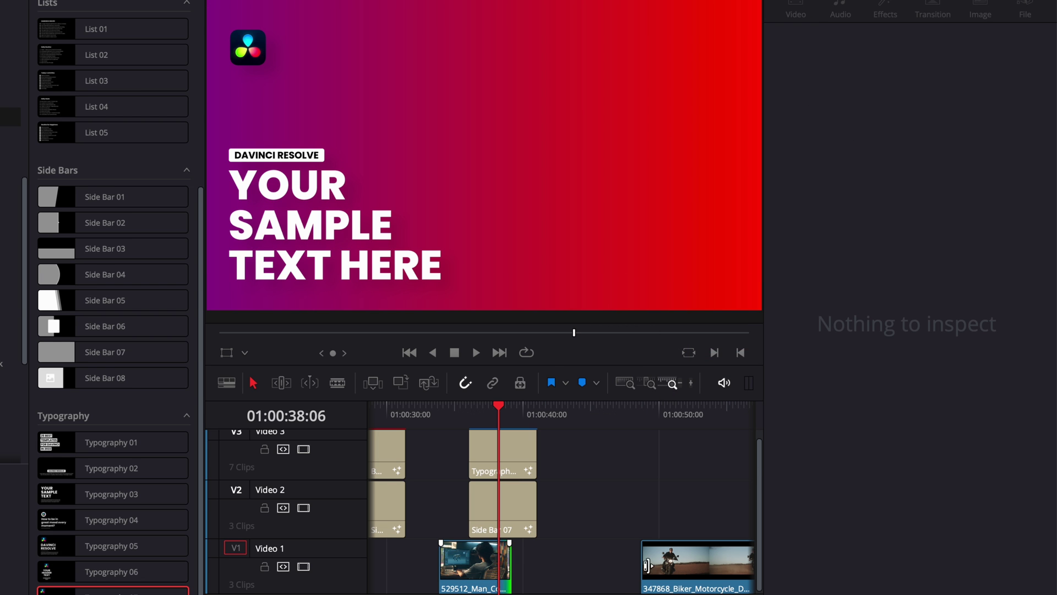
# Butt the 347868_Biker_Motorcycle clip against the desk footage on Video 1 and play it back
pyautogui.click(673, 573)
pyautogui.moveTo(683, 572); pyautogui.dragTo(552, 570)
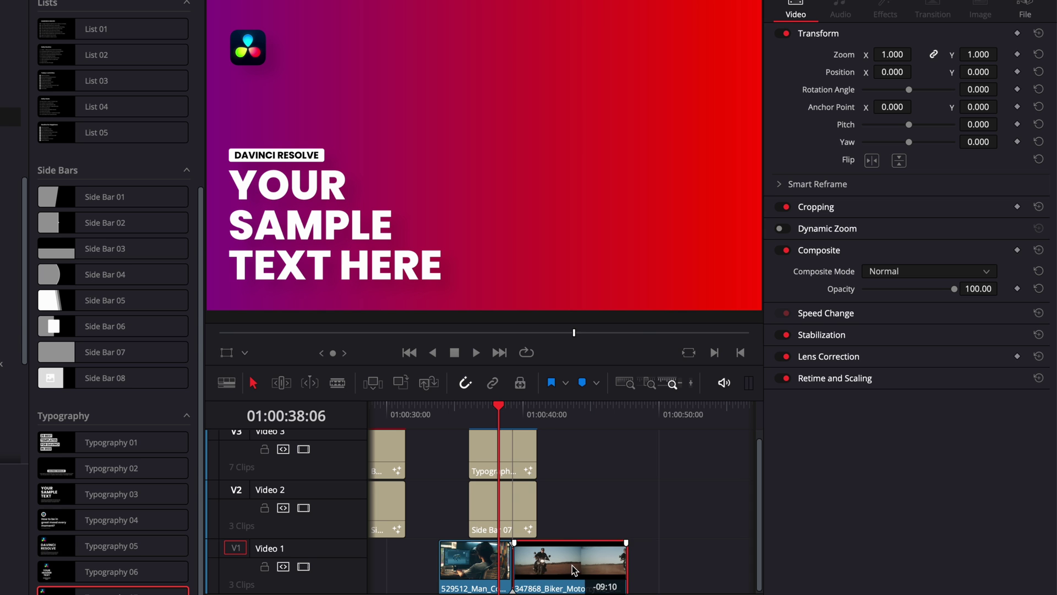
pyautogui.press('Up')
pyautogui.press('space')
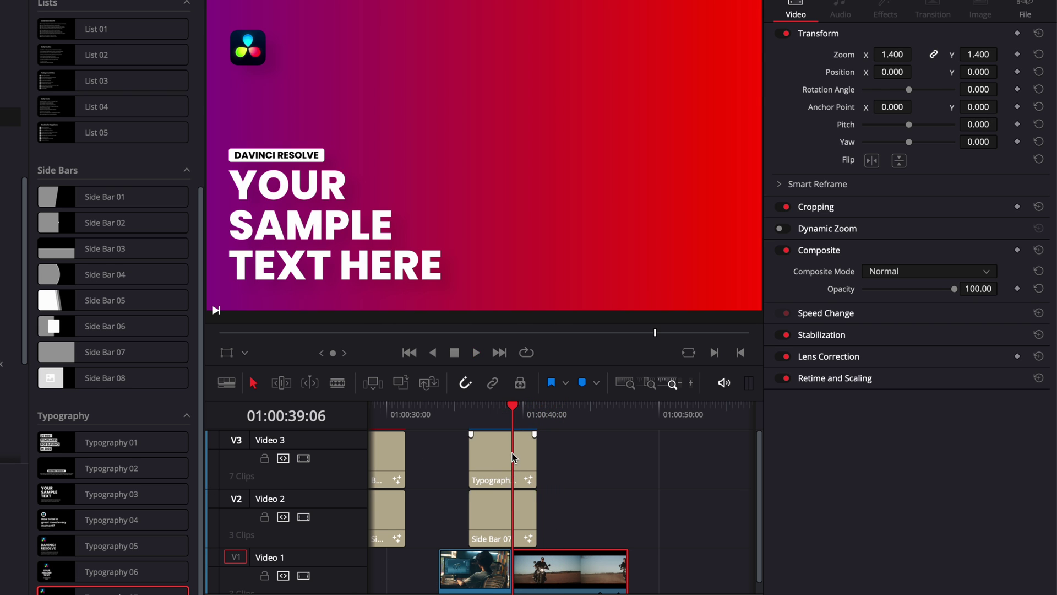
# Swap the Typography 07 logo for the VES logo from Dropbox > Video Editor Studio > Other
pyautogui.click(512, 457)
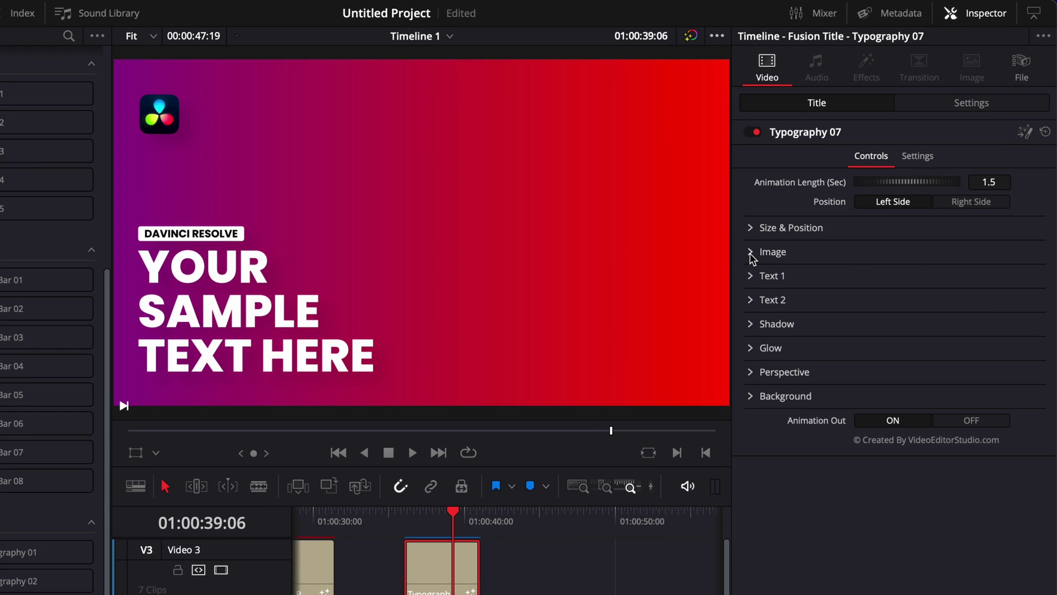
pyautogui.click(817, 199)
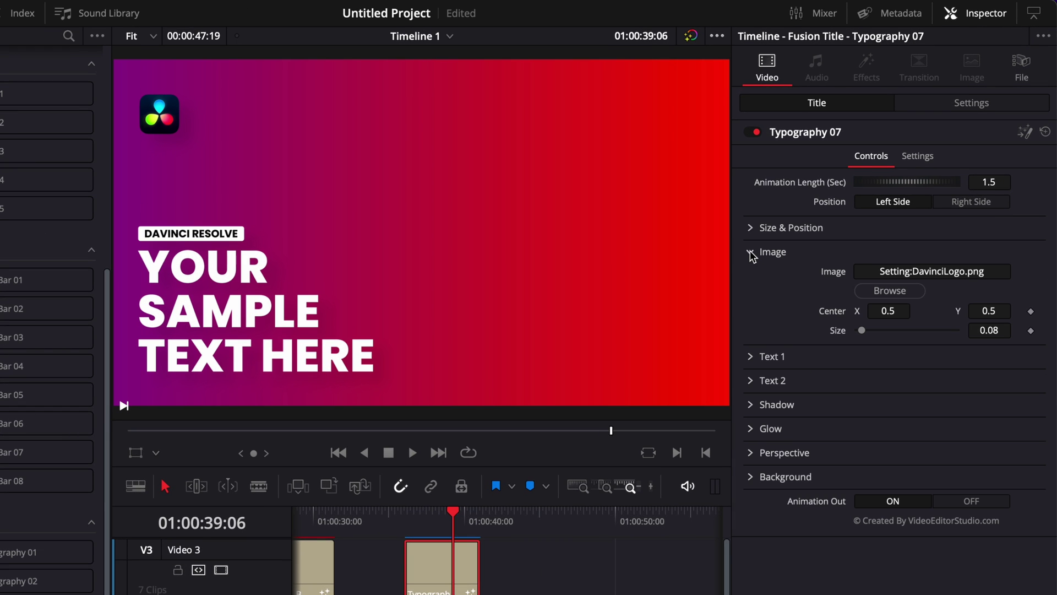
pyautogui.click(889, 291)
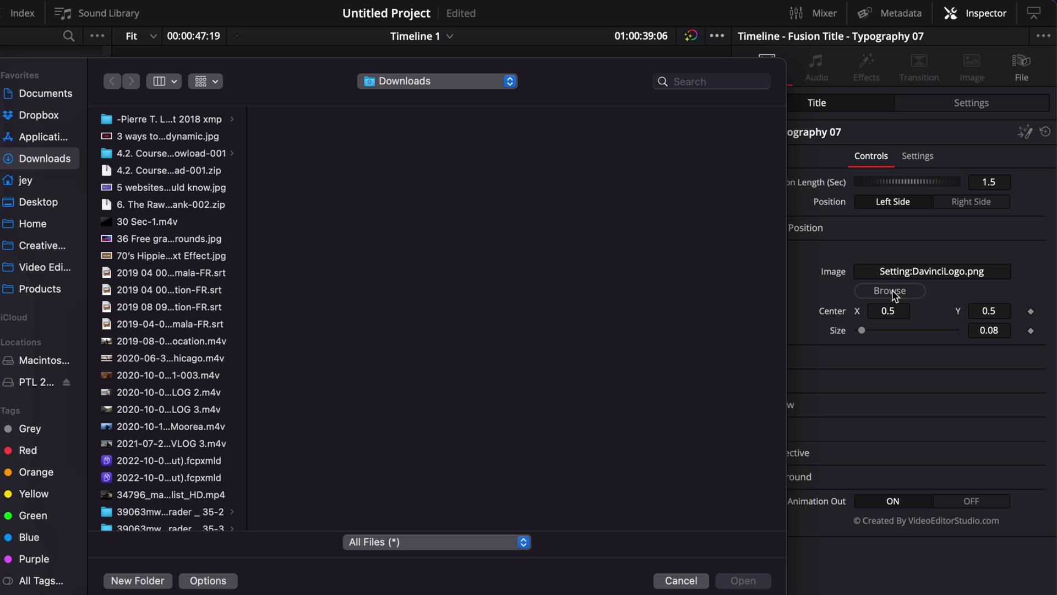
pyautogui.click(31, 117)
pyautogui.click(169, 157)
pyautogui.click(327, 138)
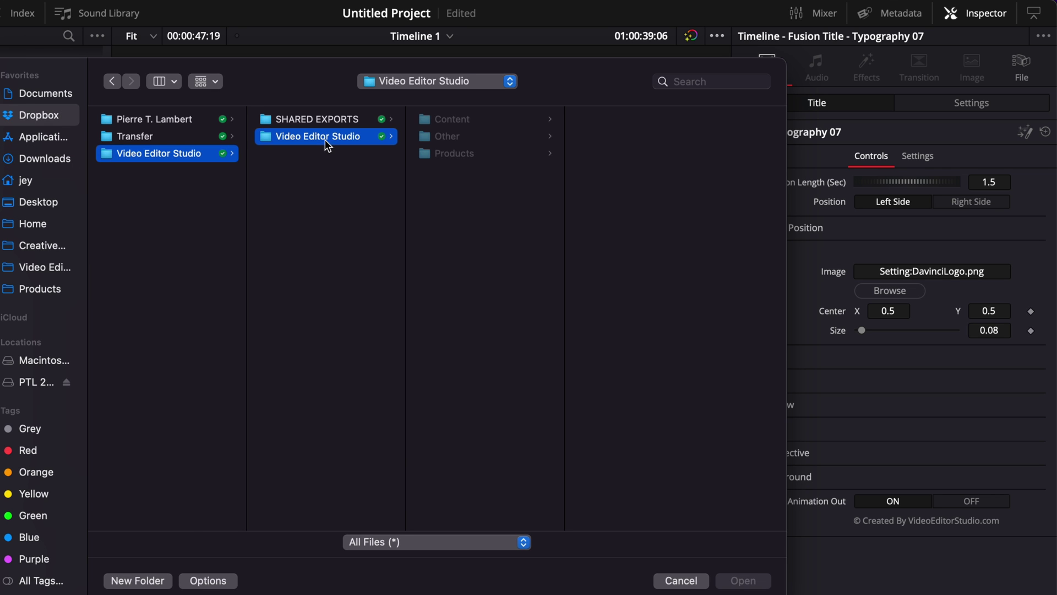
pyautogui.click(449, 139)
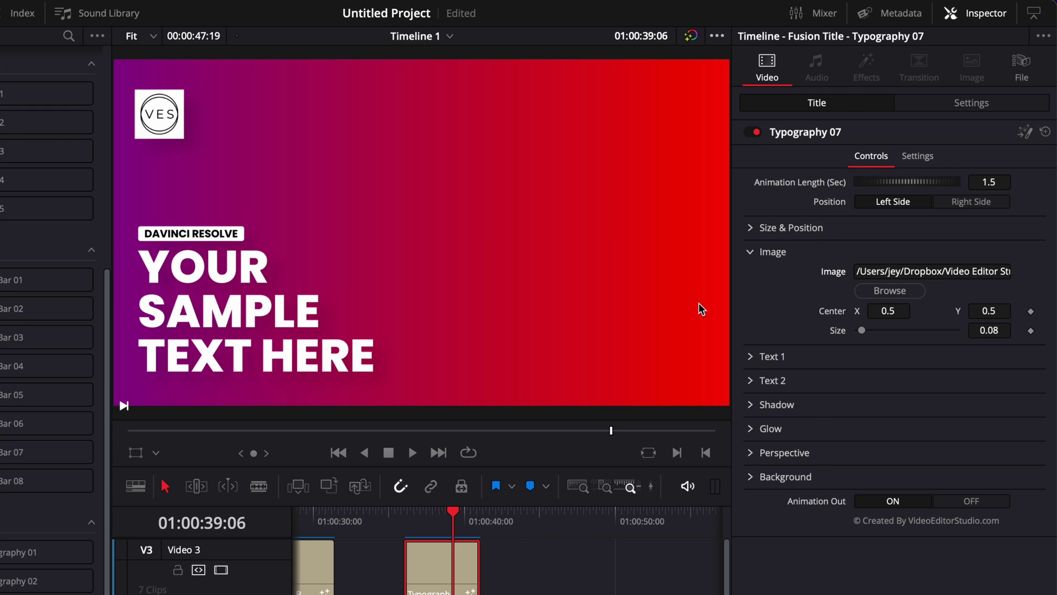